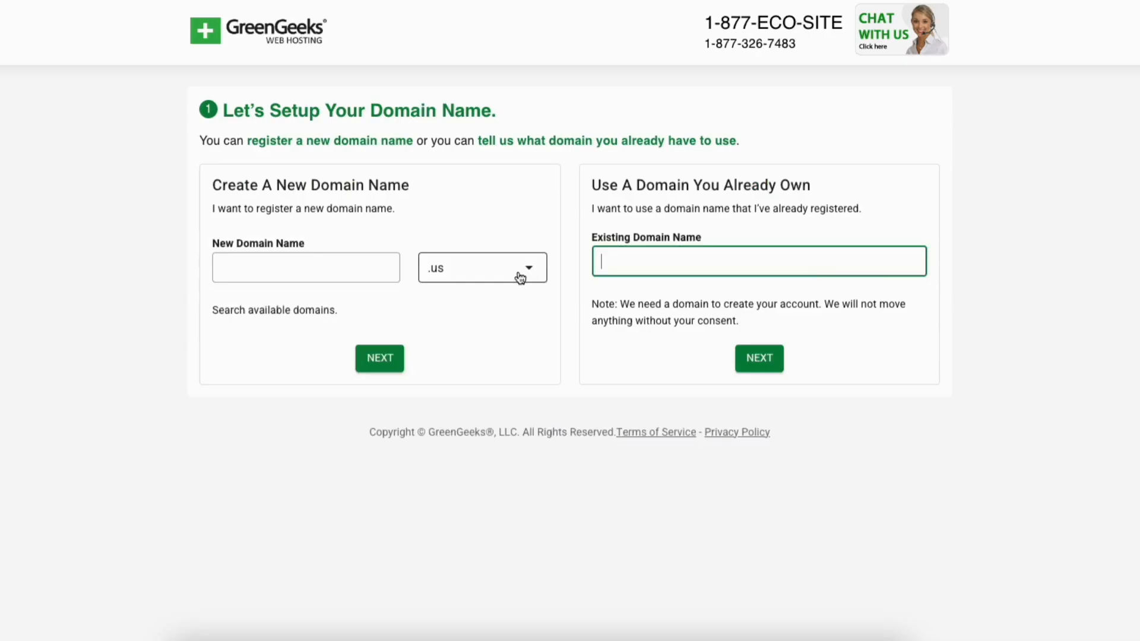
Set the extension of the new domain name to .com
click(521, 278)
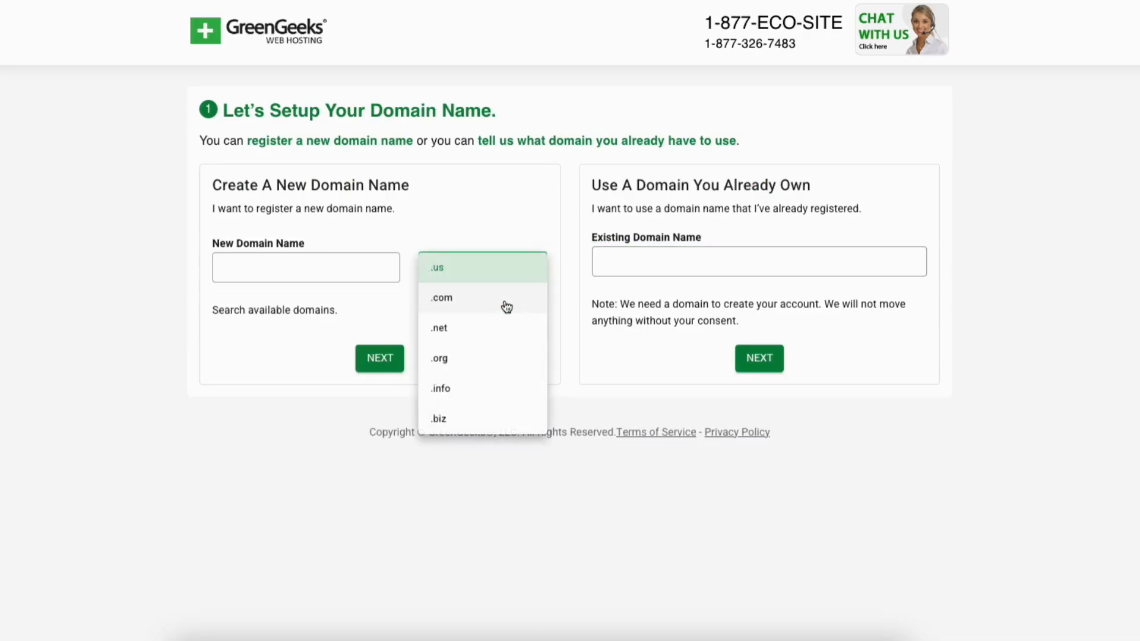
click(506, 306)
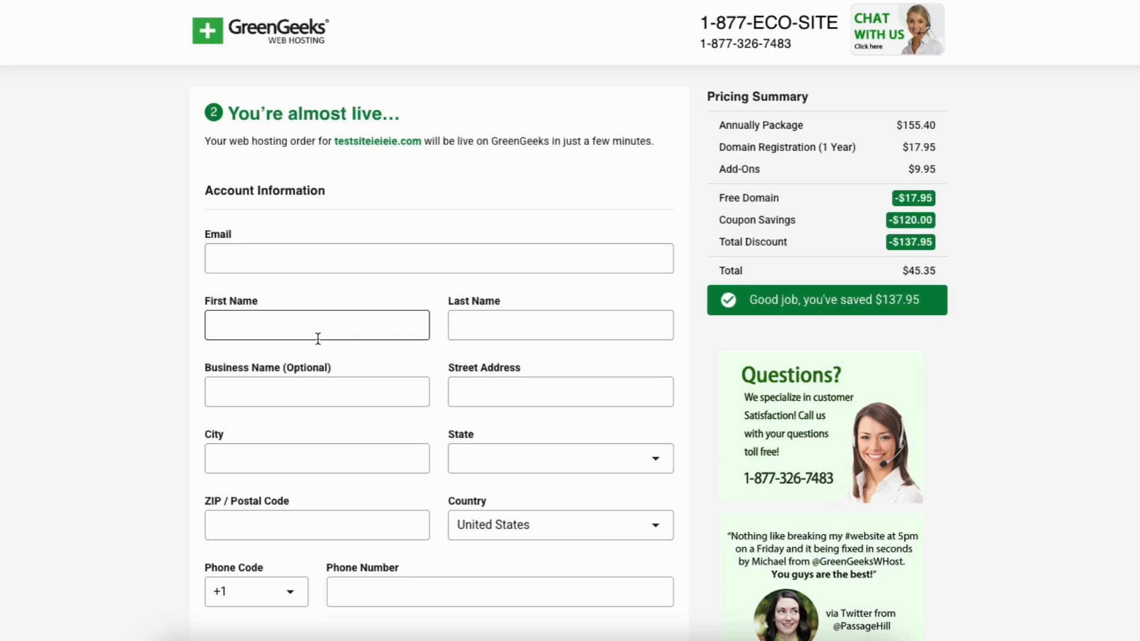
Select the Ecosite Lite 25 annual plan at $2.95/month and keep the server location on United States
scroll(484, 198, down, 10)
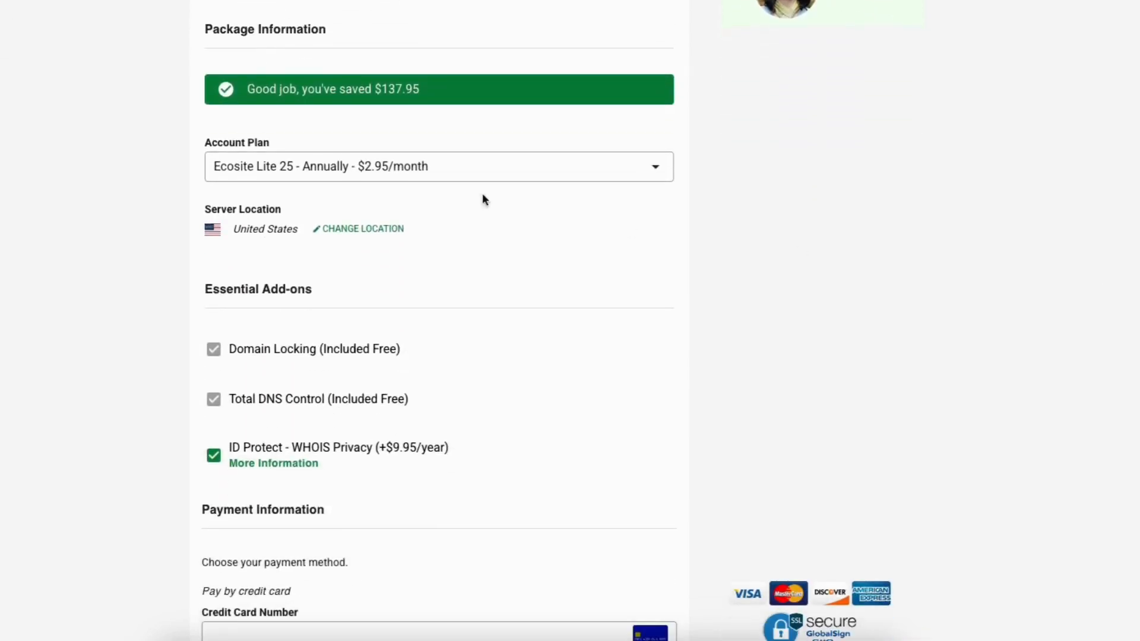
click(410, 168)
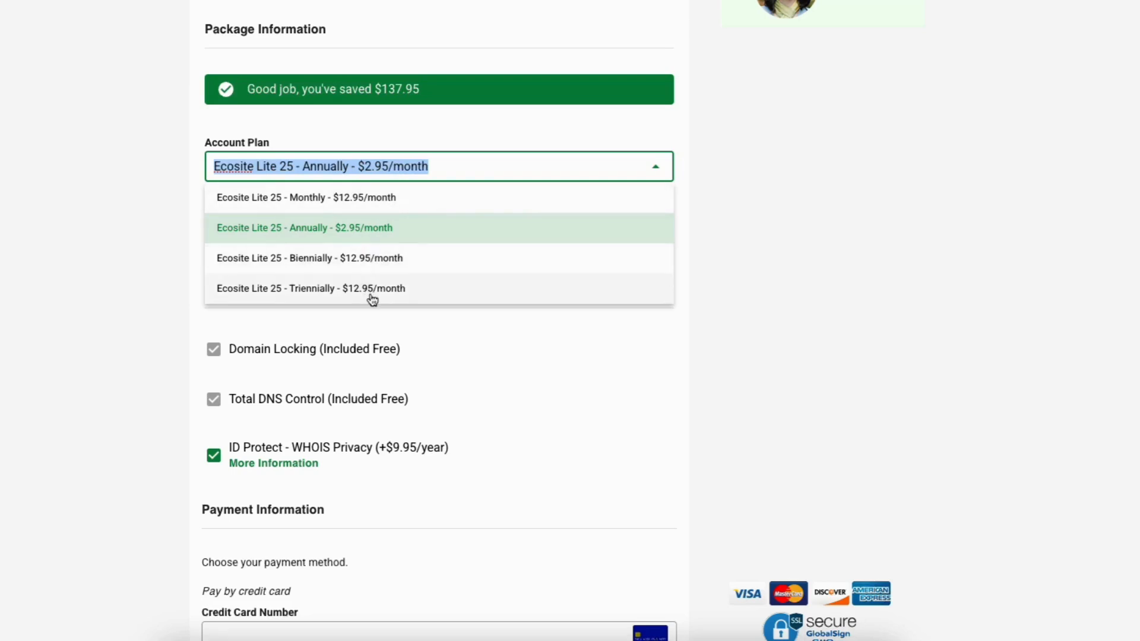
click(416, 229)
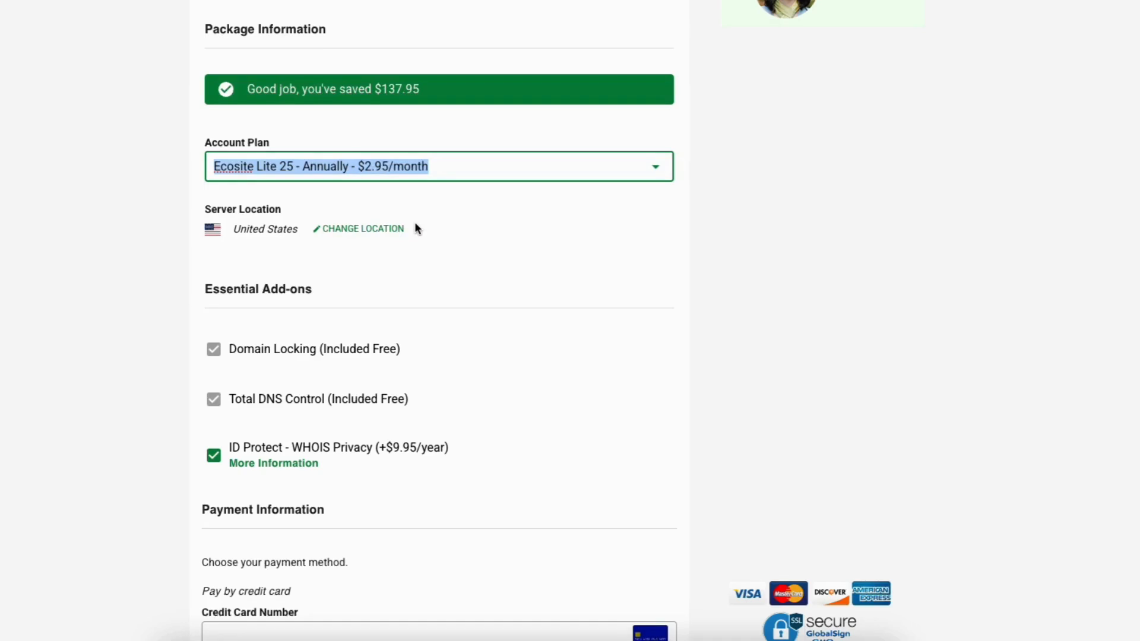
click(361, 233)
click(358, 232)
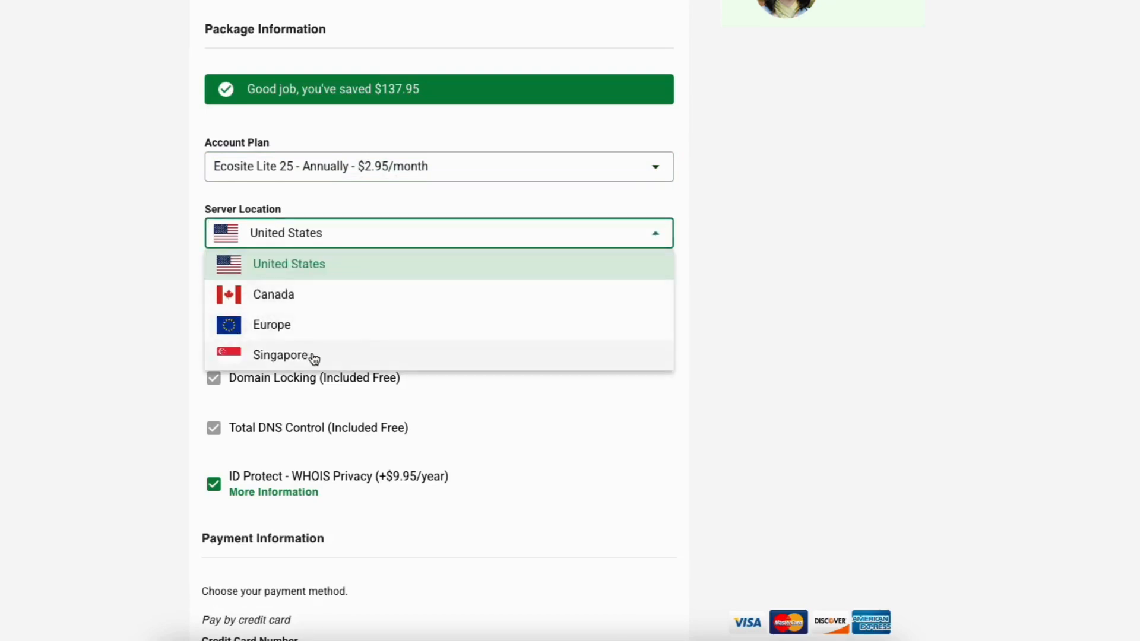
click(147, 341)
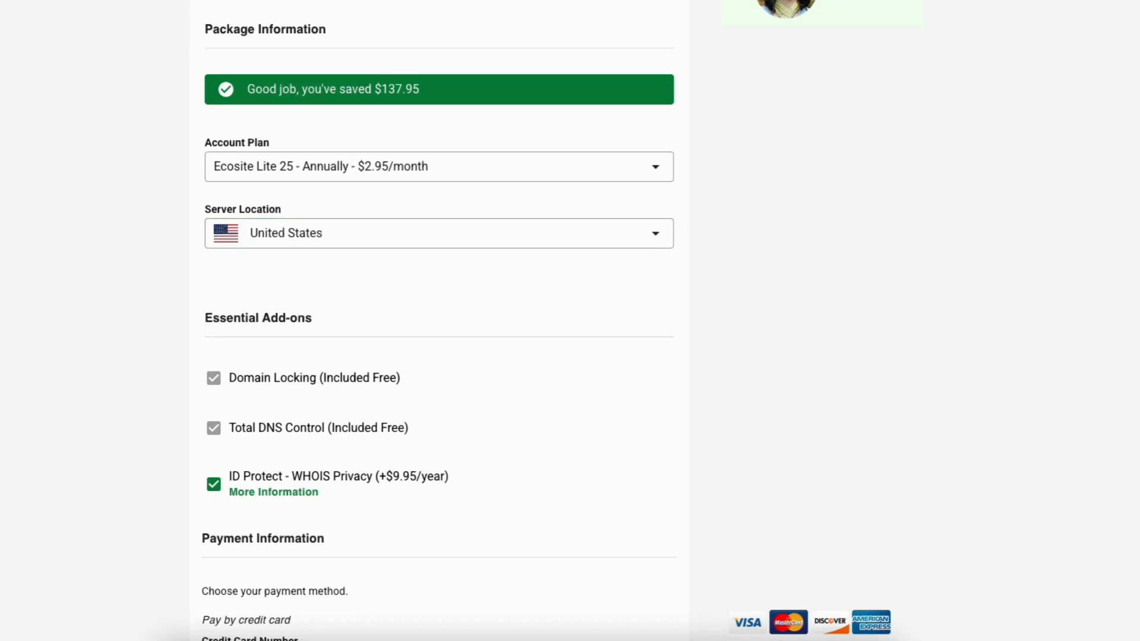
Remove the ID Protect - WHOIS Privacy add-on from the order and check the pricing summary
scroll(439, 320, down, 3)
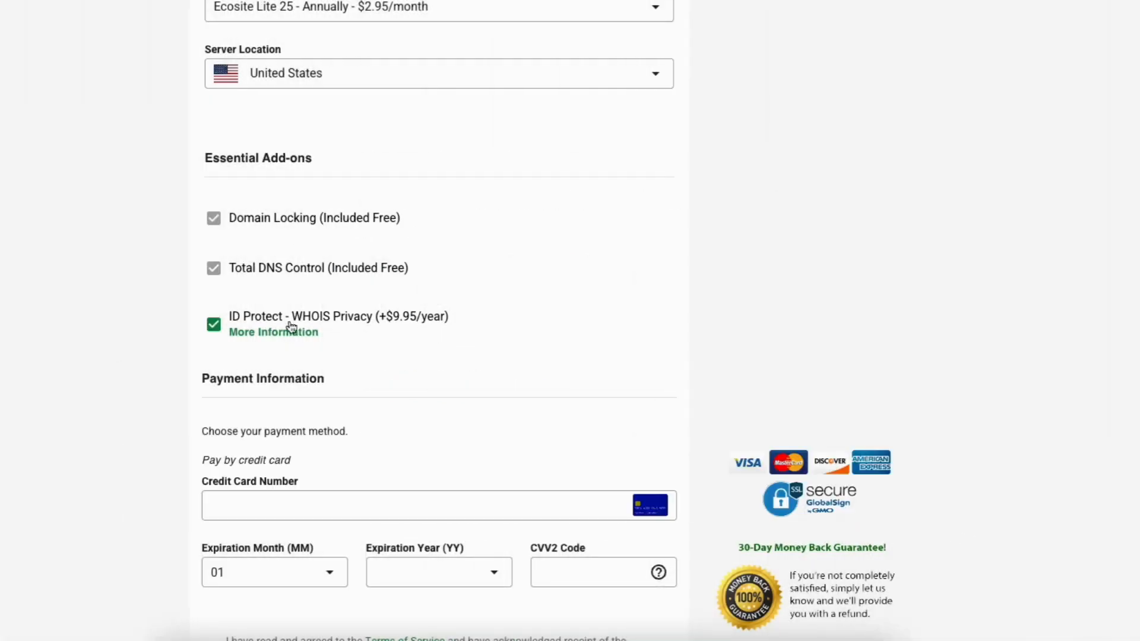
click(215, 327)
scroll(453, 340, up, 13)
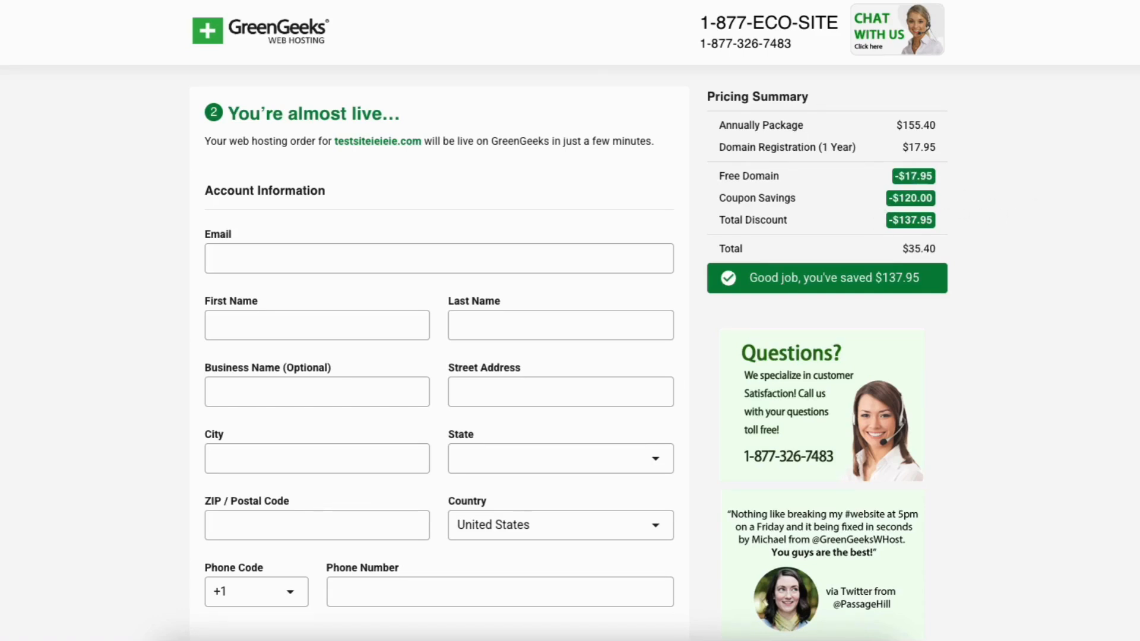
Go to the credit card payment details of the order and create the hosting account
scroll(570, 321, down, 15)
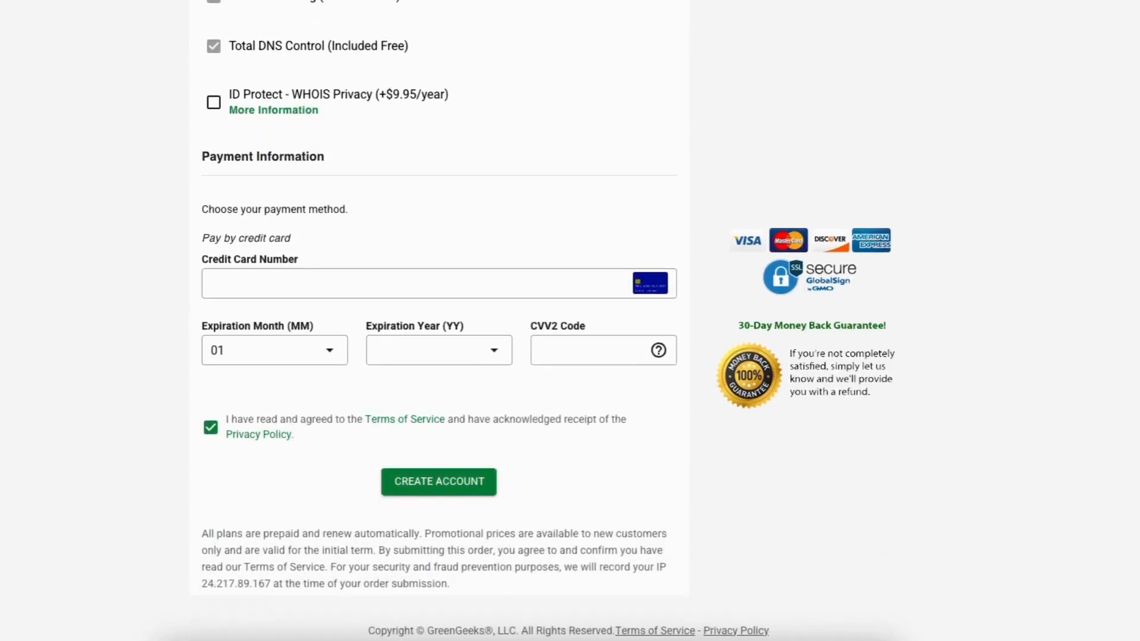
click(371, 287)
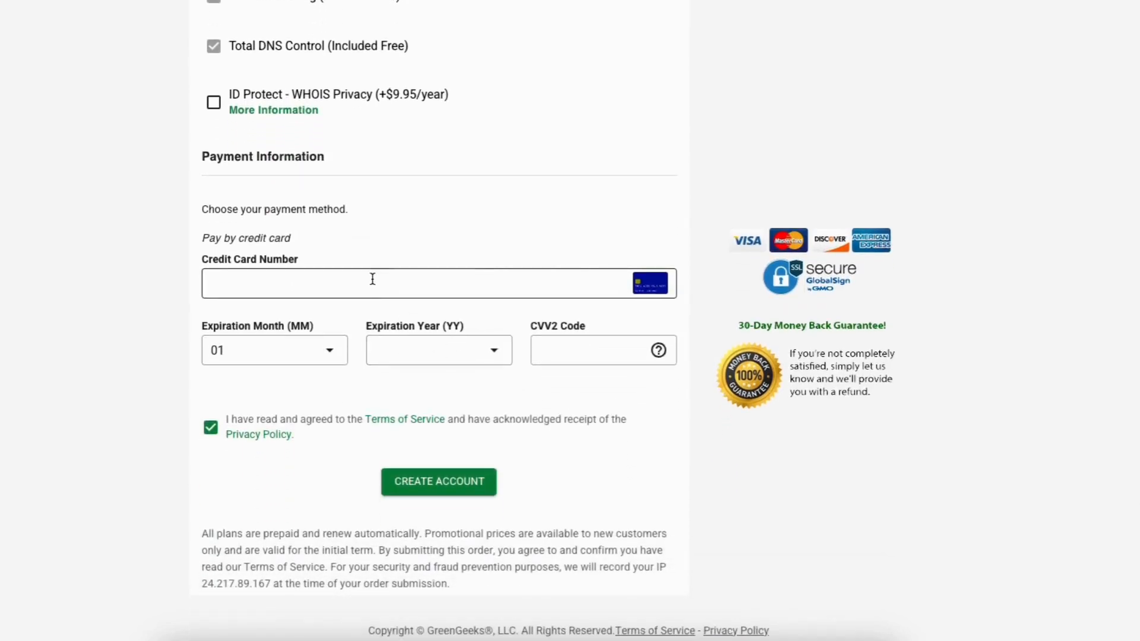
click(414, 488)
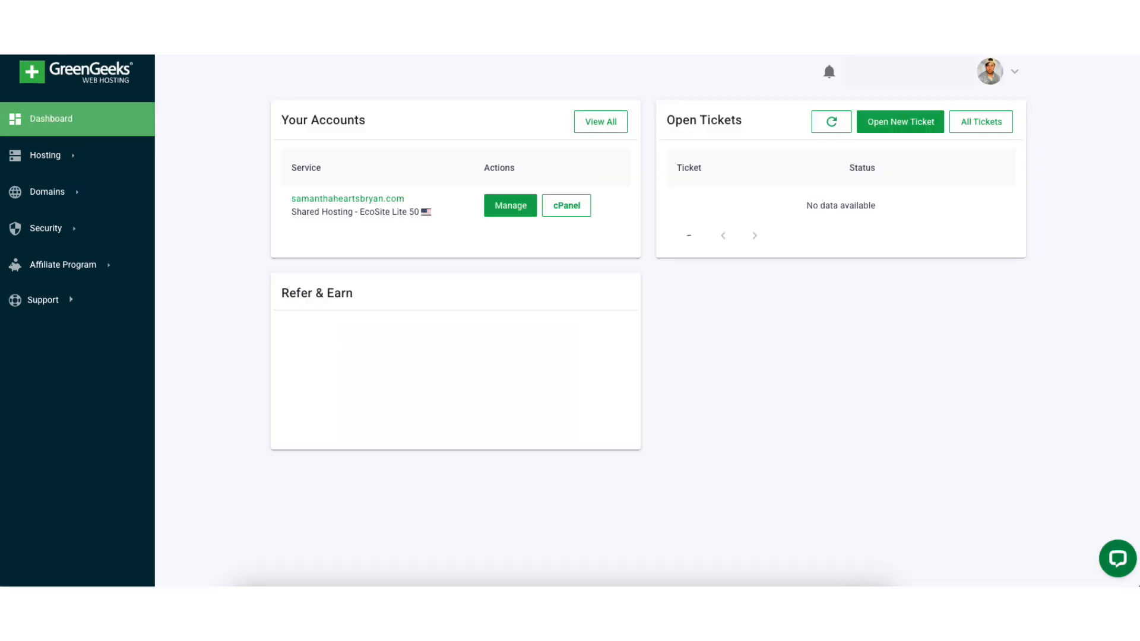
Look over the management overview of the shared hosting account and return to the dashboard
click(505, 207)
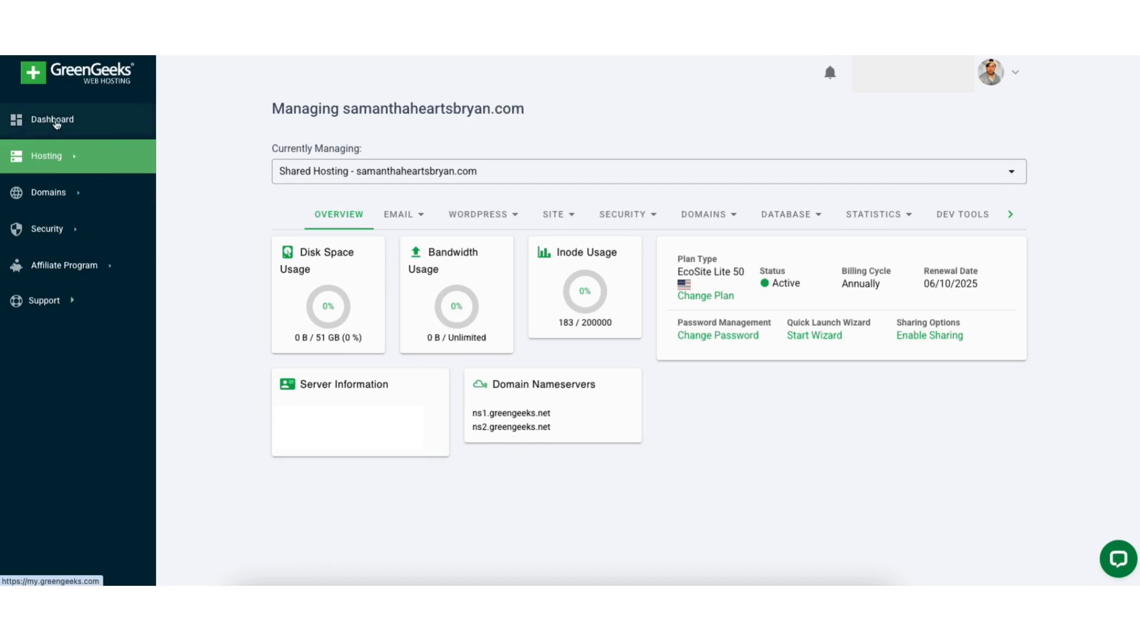
click(56, 123)
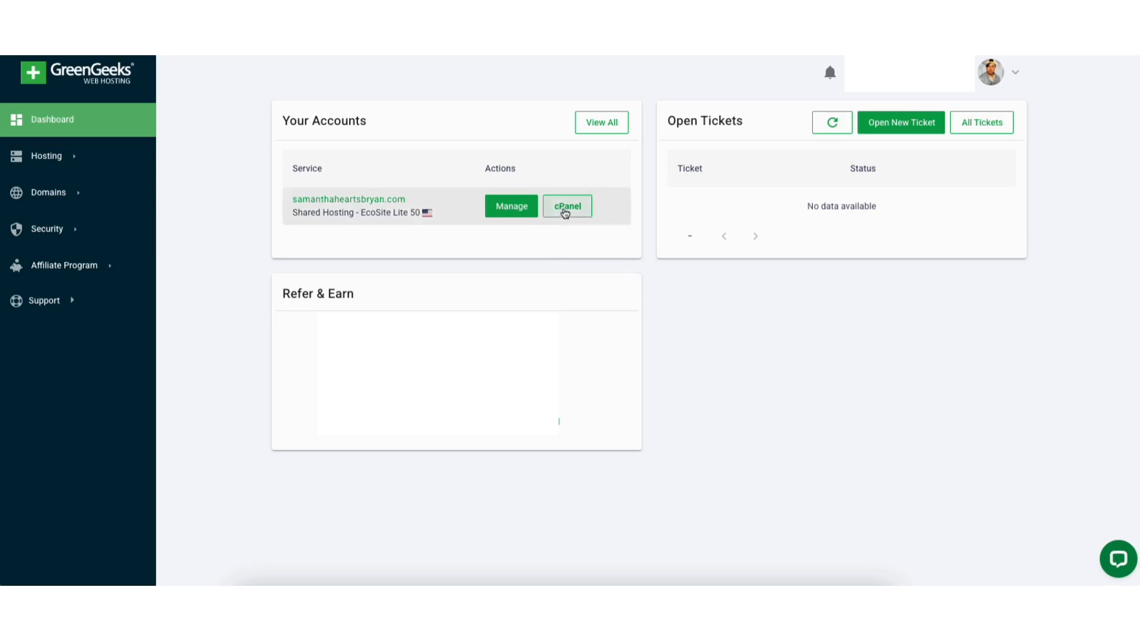
Open the hosting account's cPanel and start a fresh WordPress installation in WordPress Manager by Softaculous
click(566, 209)
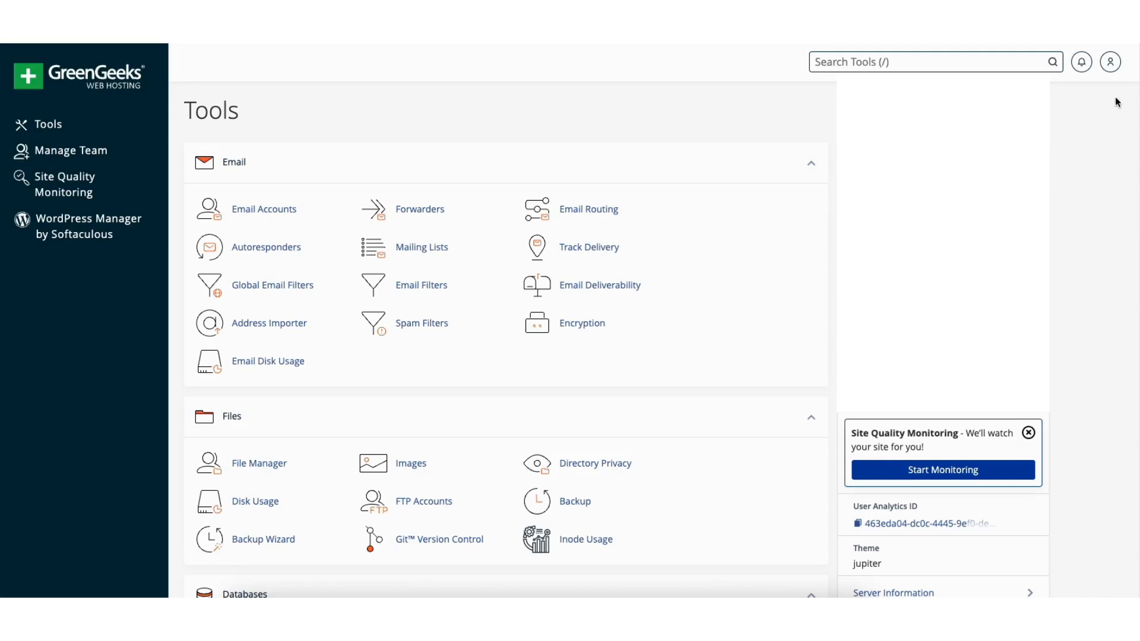
scroll(1104, 256, down, 12)
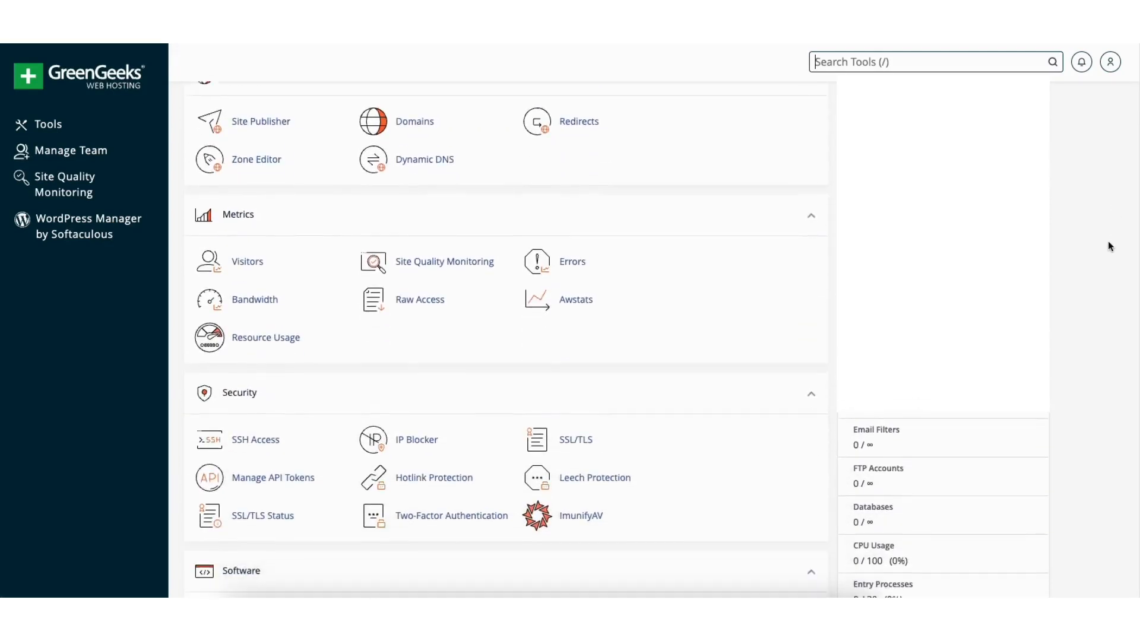
scroll(1098, 285, down, 4)
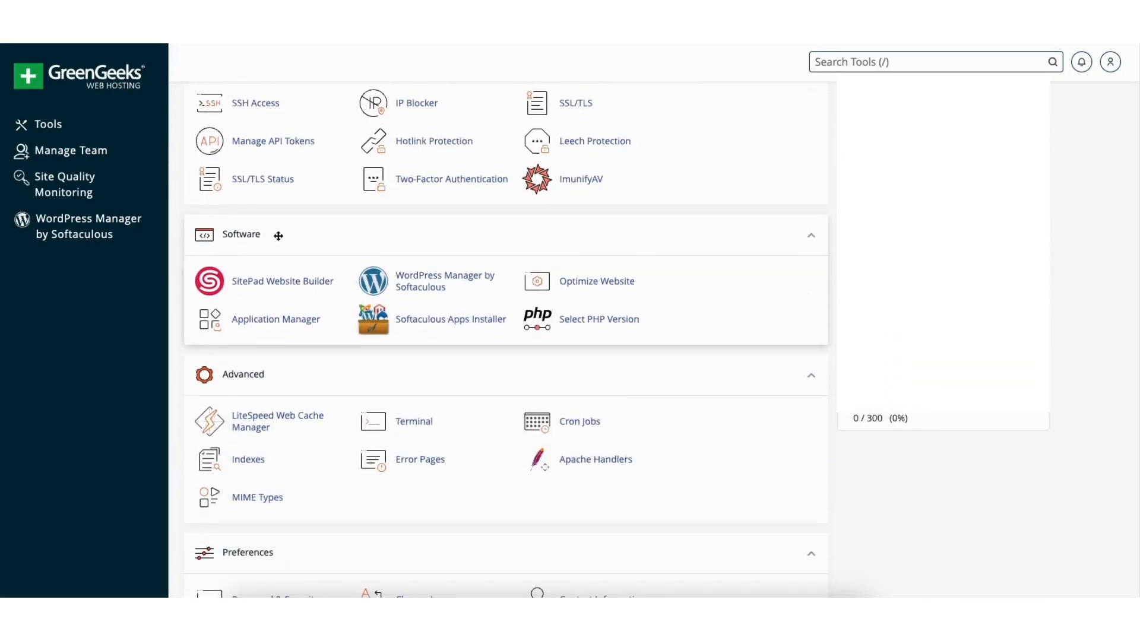
click(420, 282)
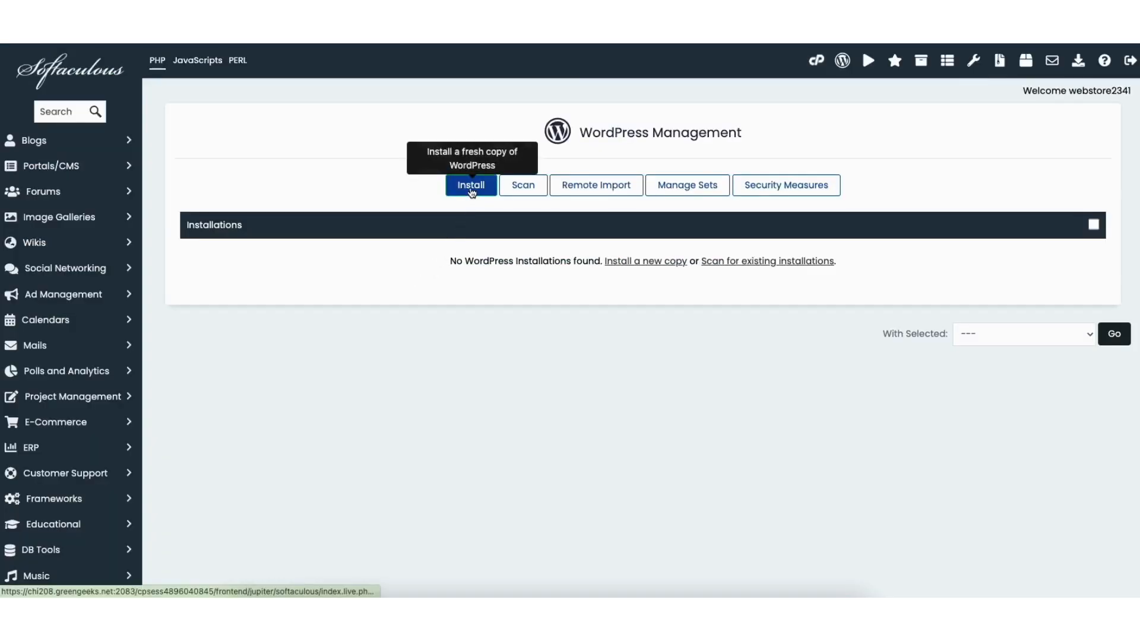
click(471, 187)
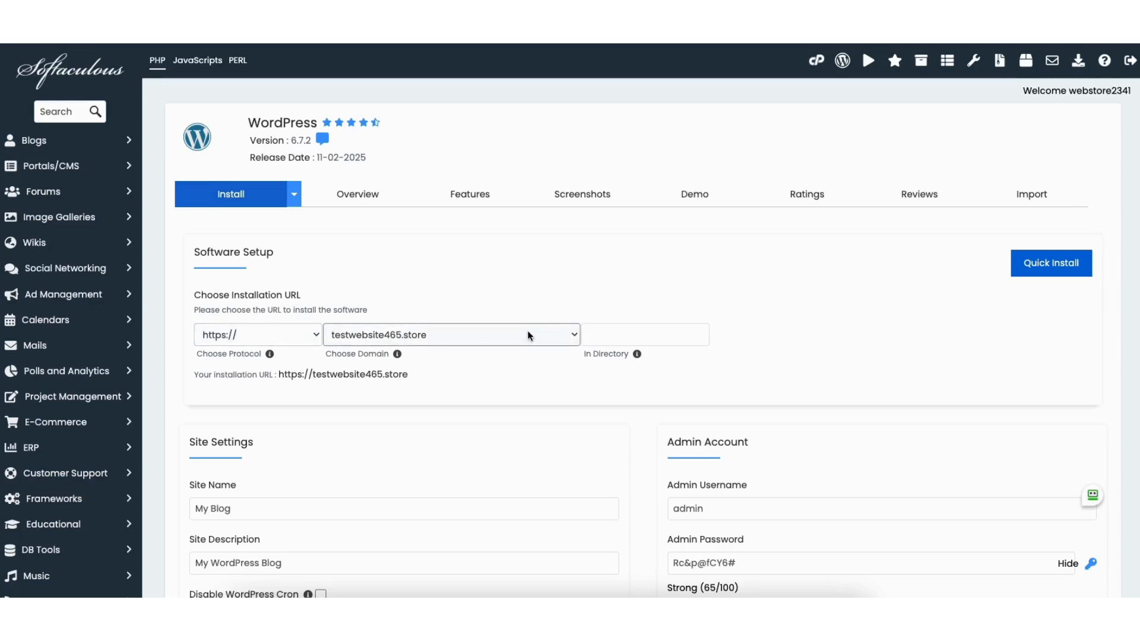
Review the installation URL, site name, site description and the admin username, password and email fields
scroll(641, 320, down, 2)
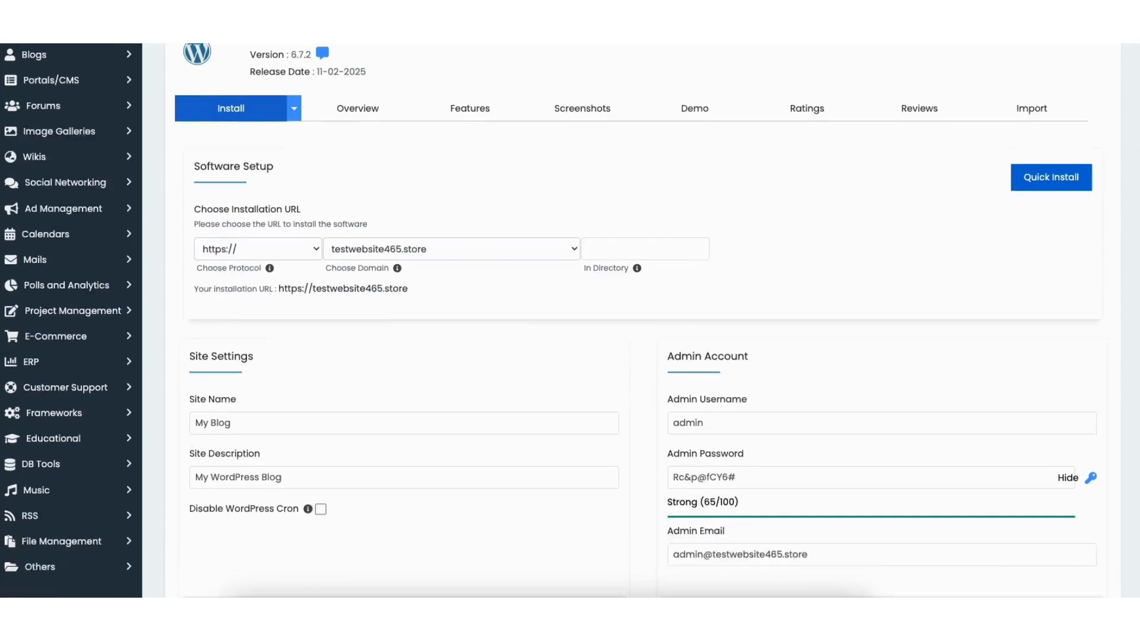
scroll(1115, 237, down, 3)
click(254, 220)
click(239, 272)
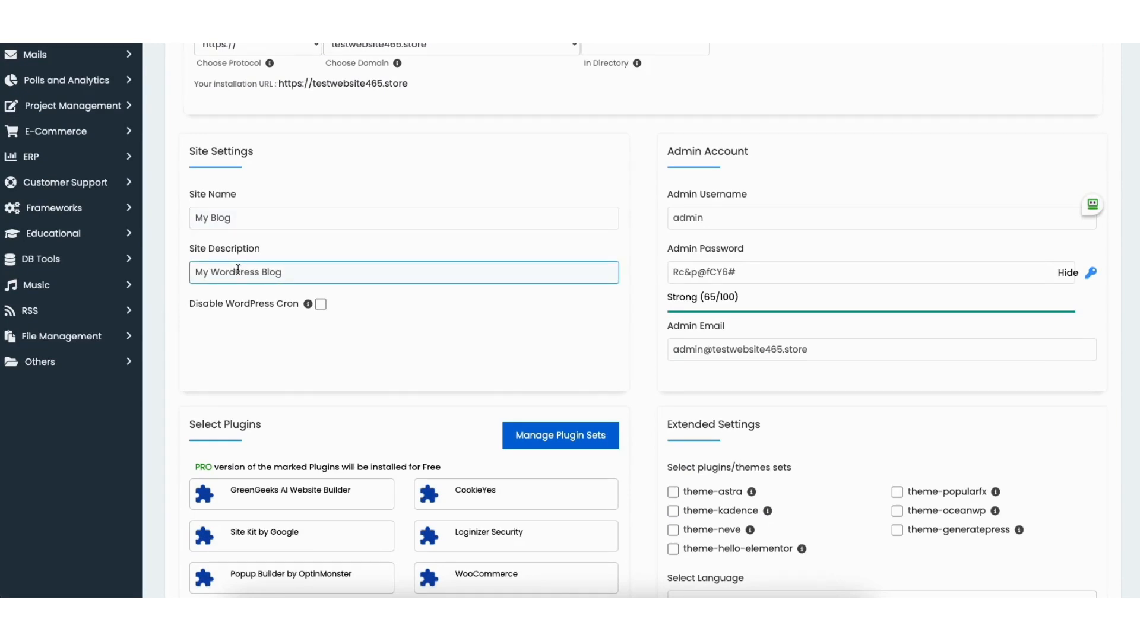
click(694, 219)
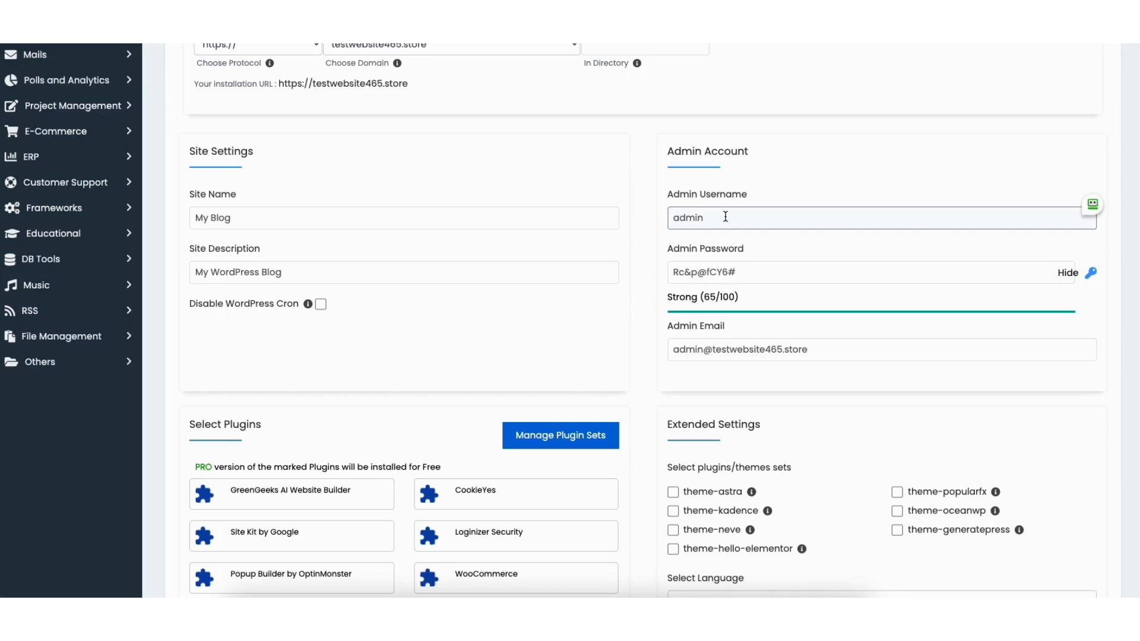
click(732, 268)
click(721, 345)
scroll(1128, 293, down, 4)
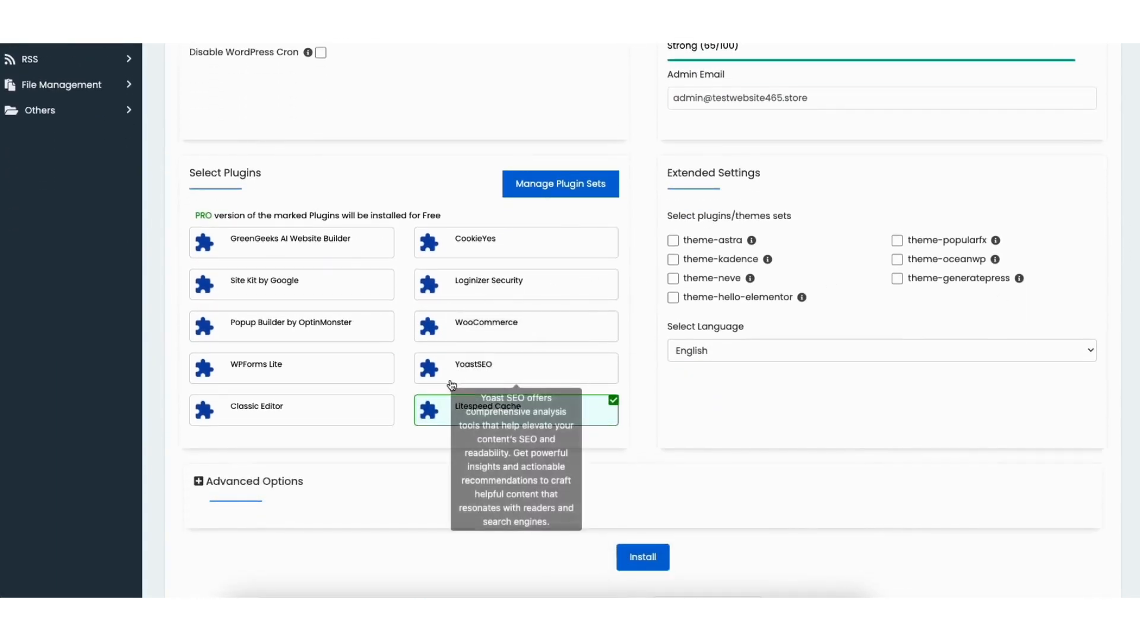
click(315, 410)
click(275, 412)
click(253, 373)
click(254, 371)
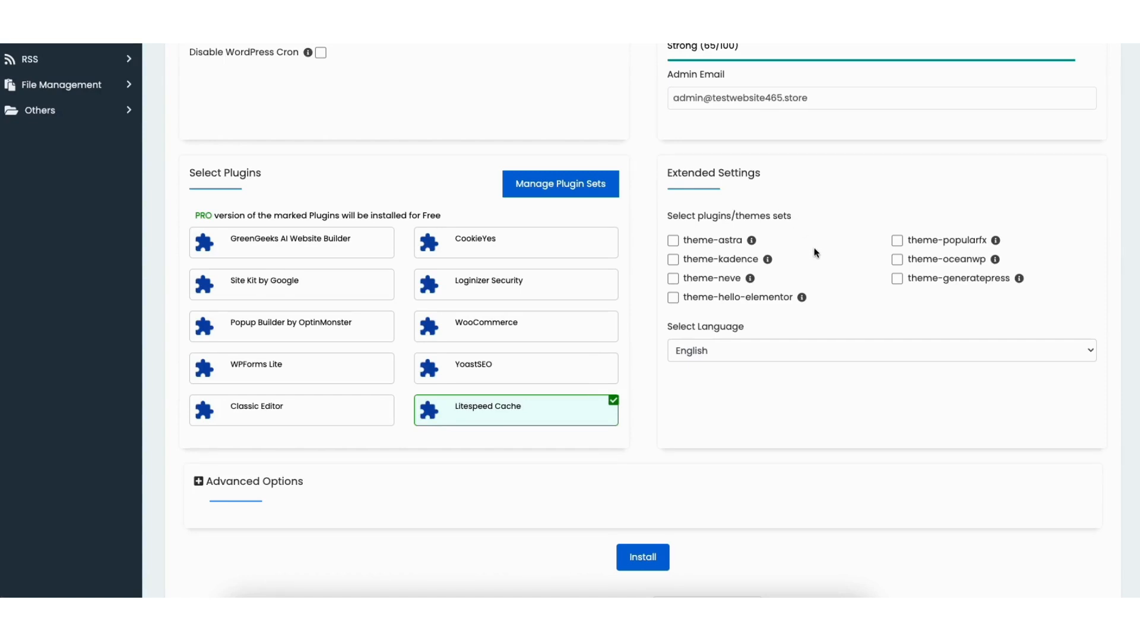
Select English as the installation language and review the database, auto upgrade and backup settings in the advanced options
click(724, 355)
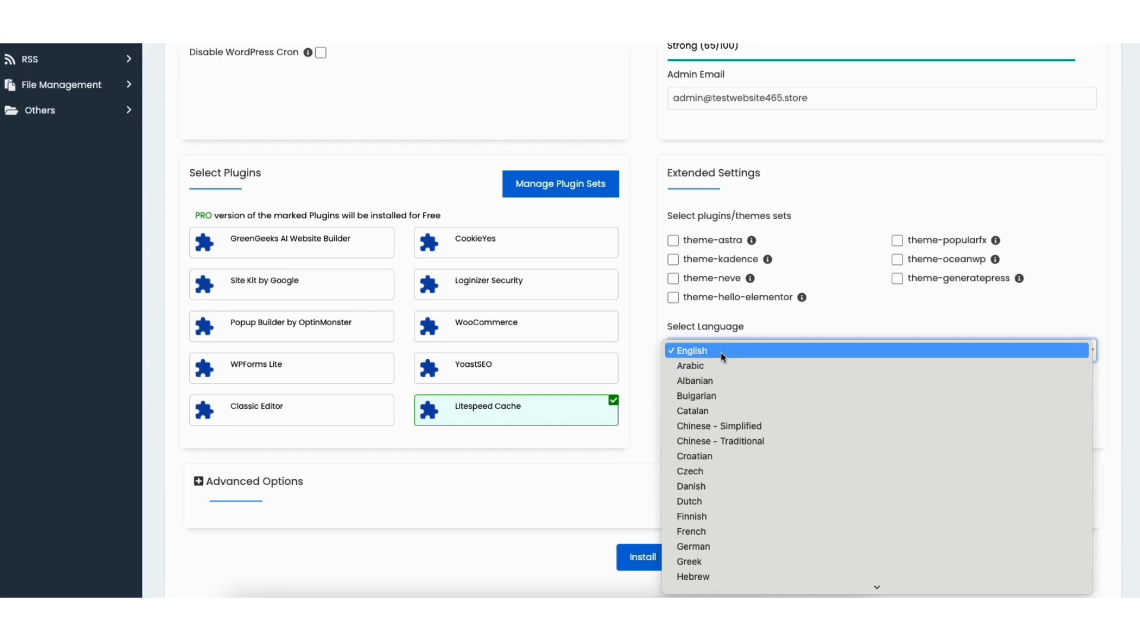
click(721, 352)
scroll(1127, 379, down, 3)
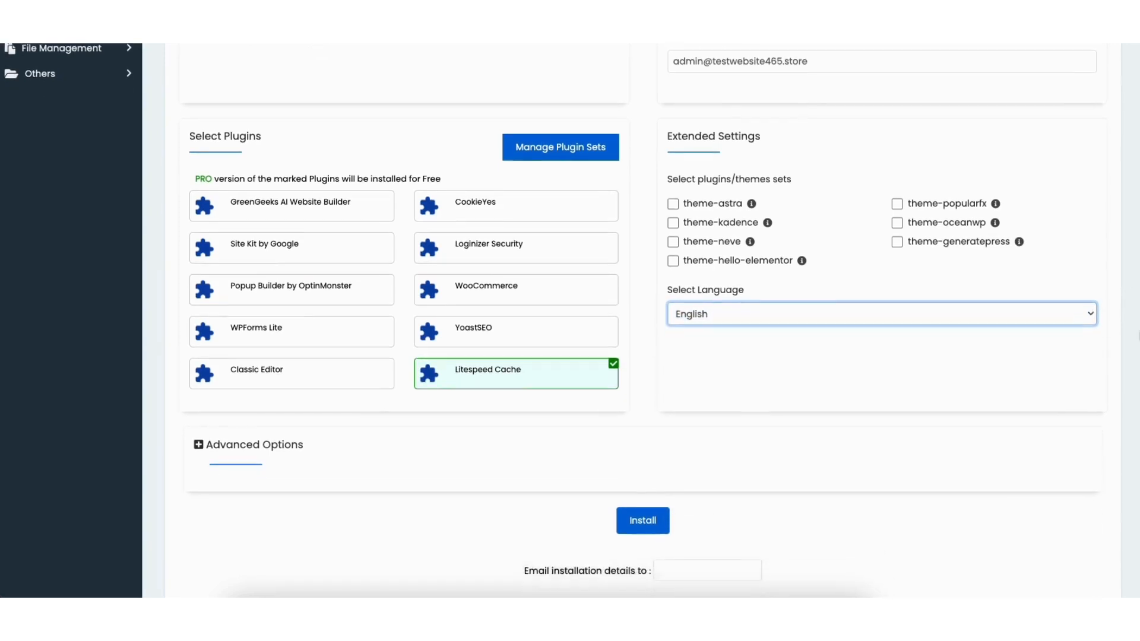
click(248, 343)
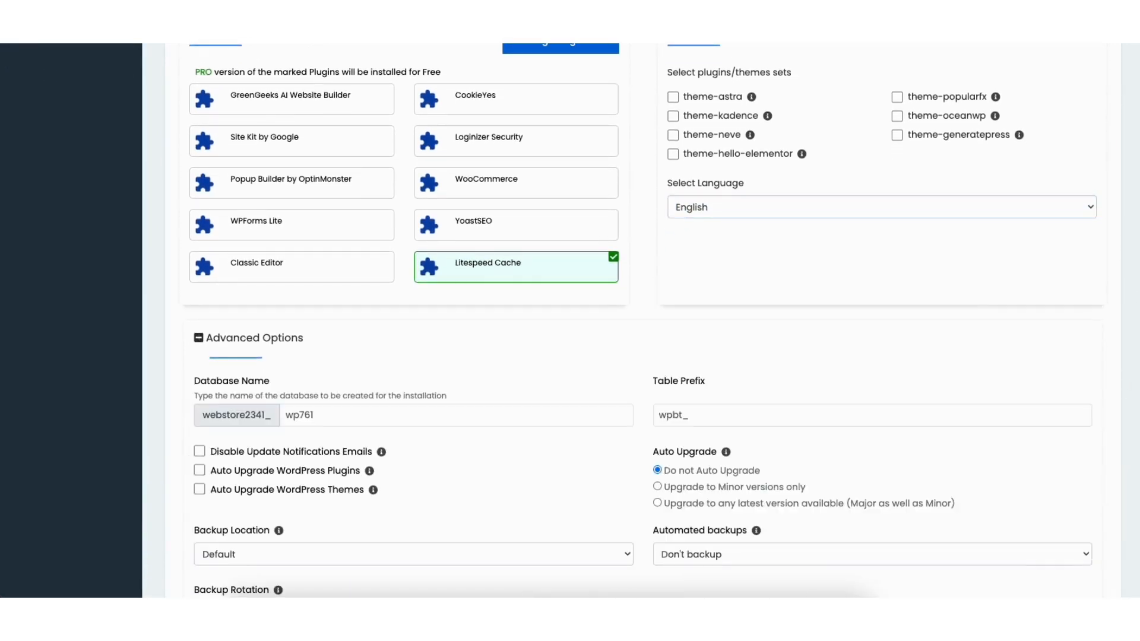
scroll(281, 219, down, 2)
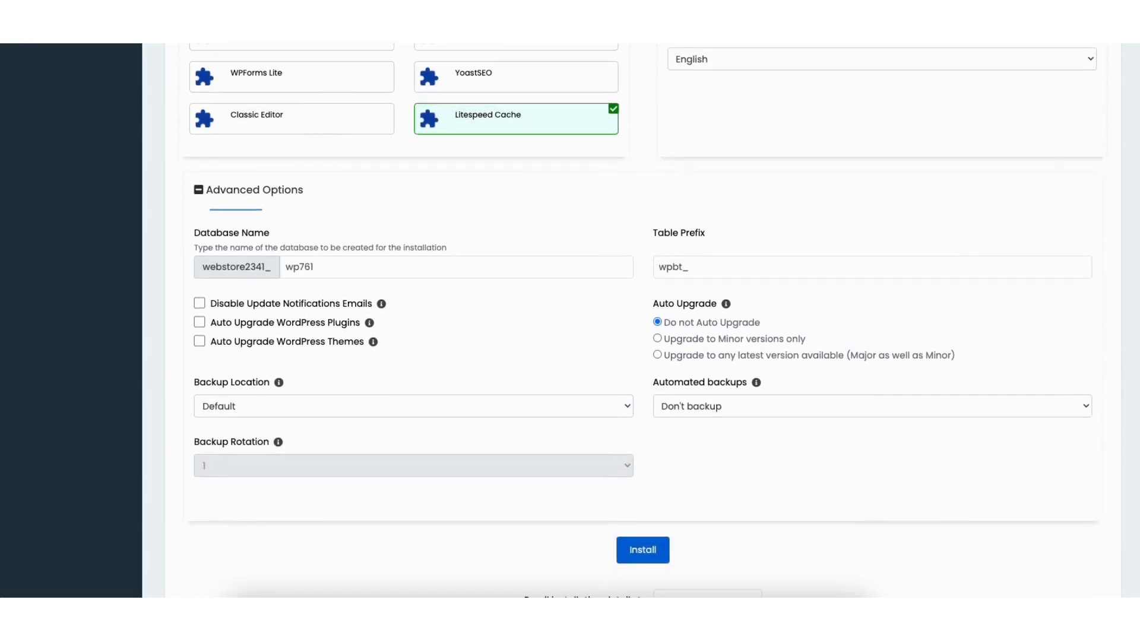
click(281, 220)
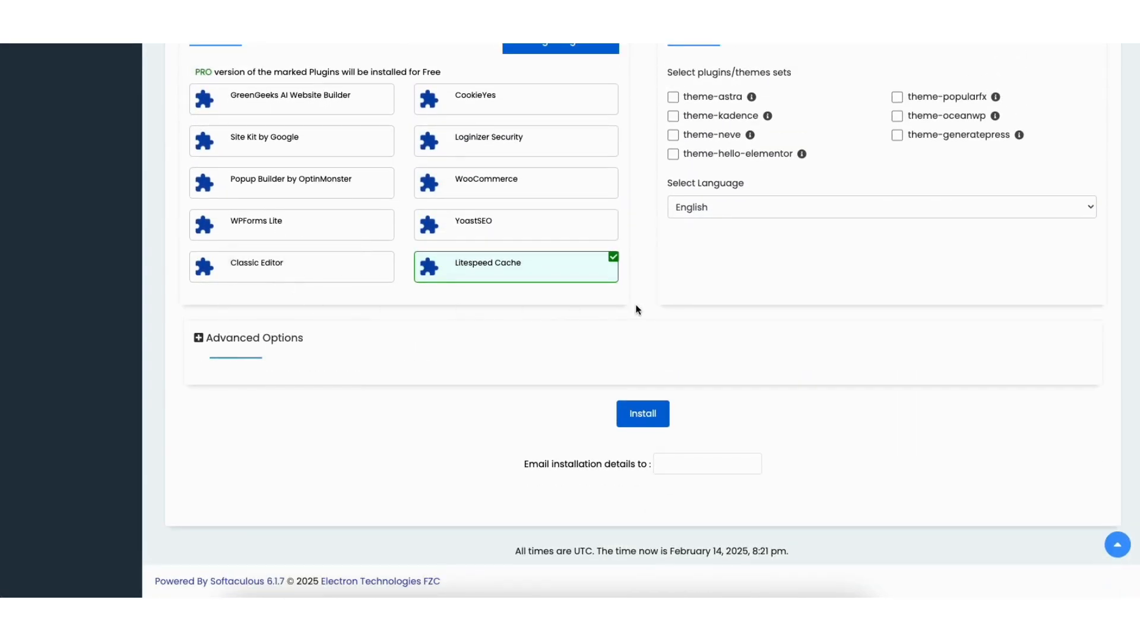
Install WordPress on testwebsite465.store and open the site's WordPress admin dashboard
click(670, 464)
click(637, 419)
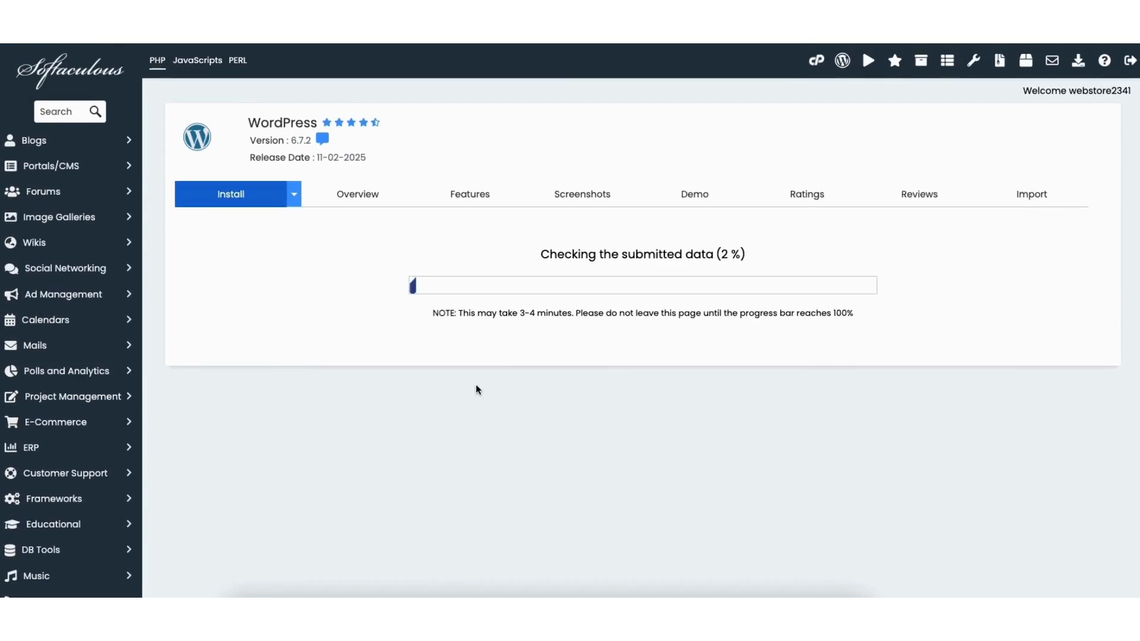
click(1022, 147)
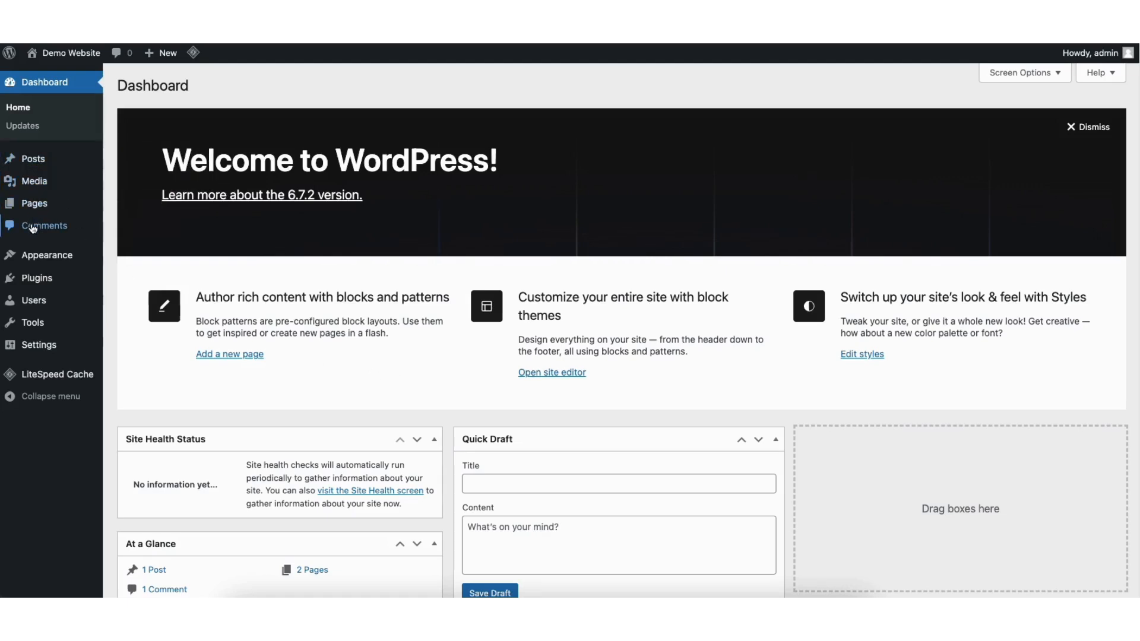
Open the catalogue for adding a new WordPress theme and browse the popular themes
mouse_move(37, 257)
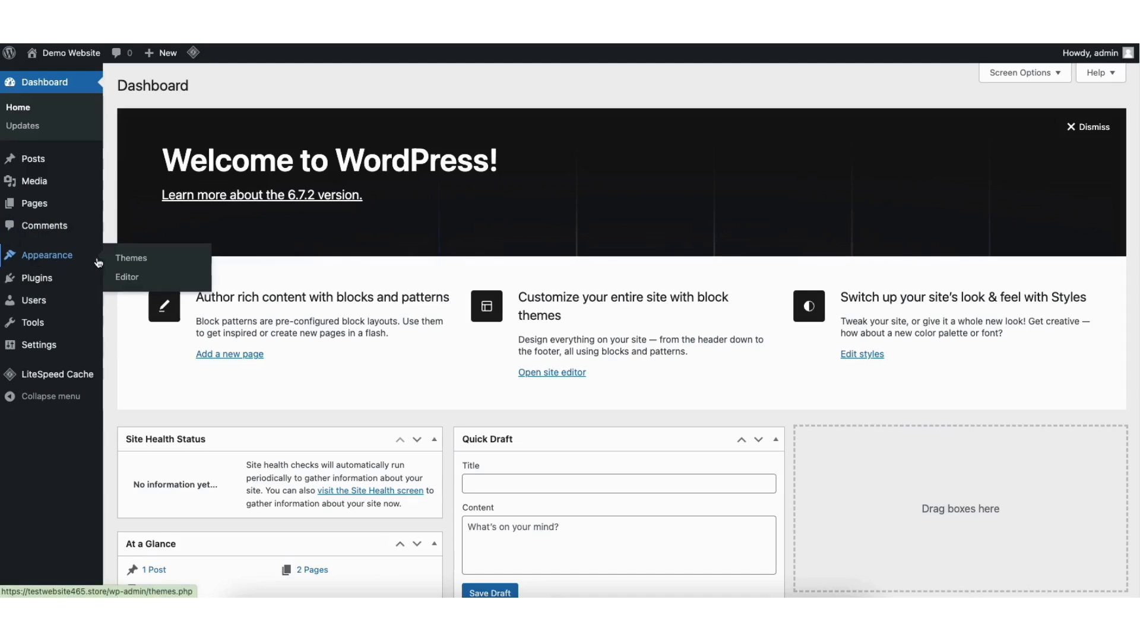
click(138, 261)
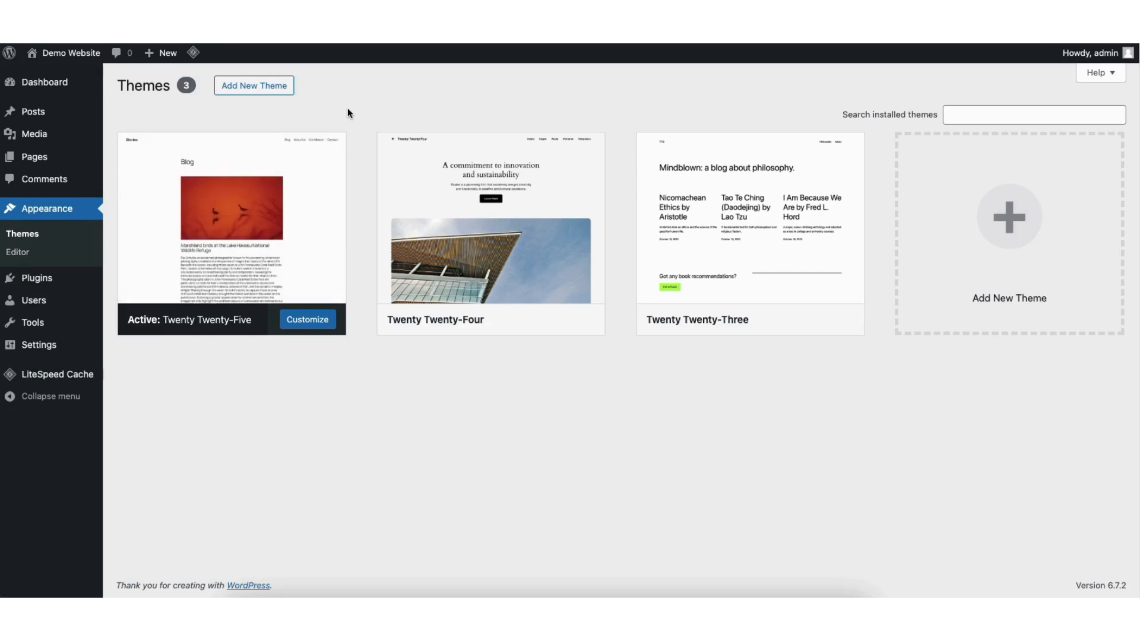
click(975, 253)
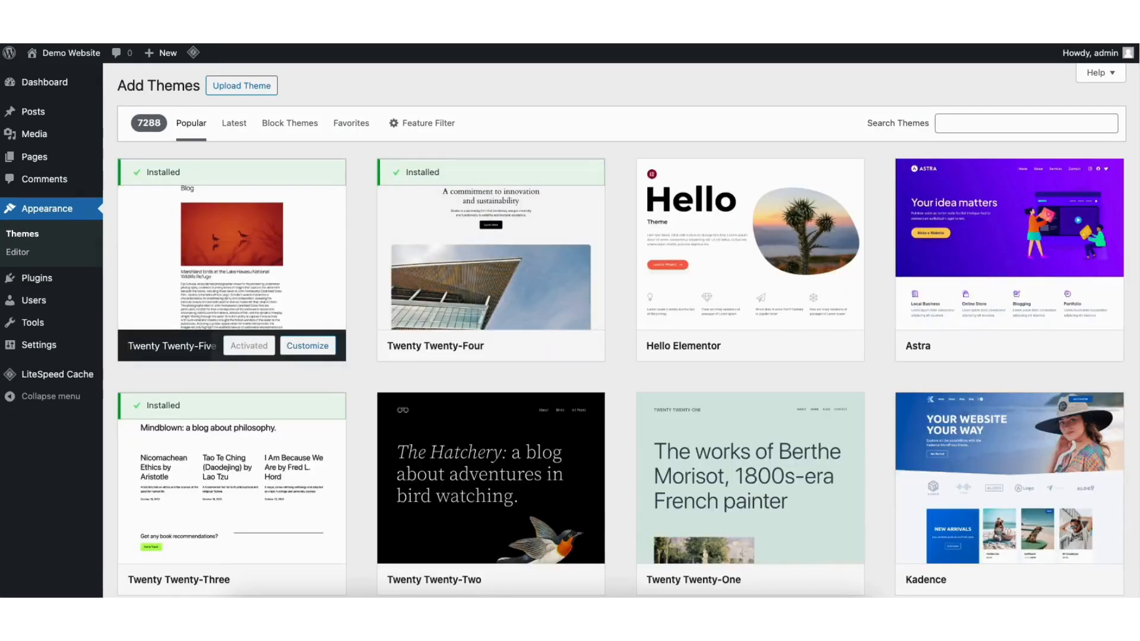
scroll(622, 329, down, 10)
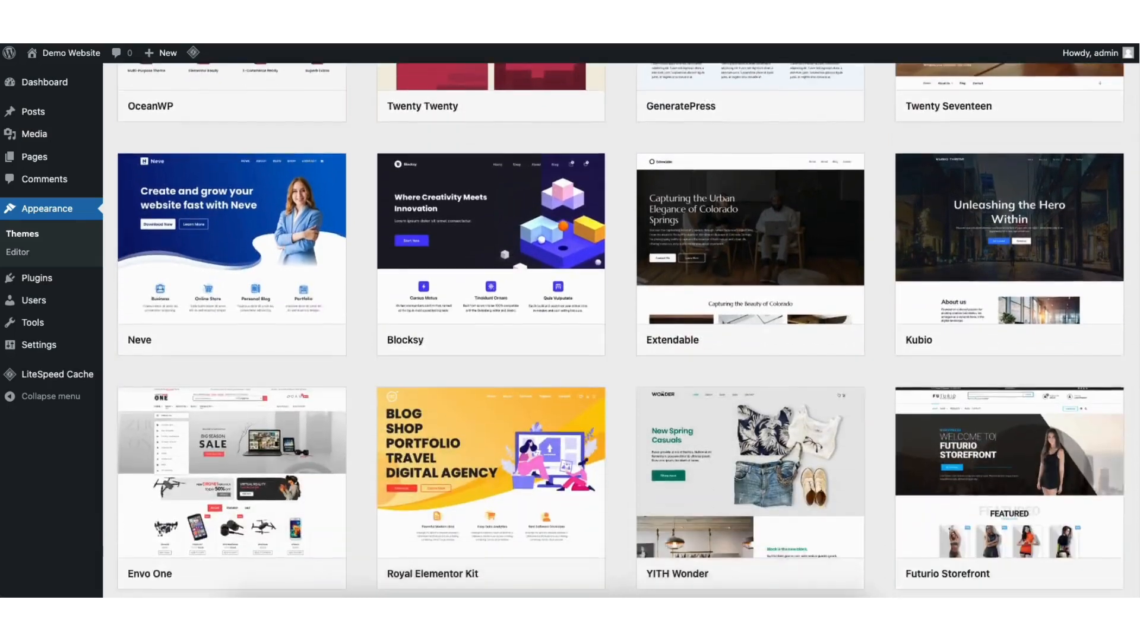
Browse more of the popular WordPress themes and the Elementor starter templates
scroll(622, 329, down, 7)
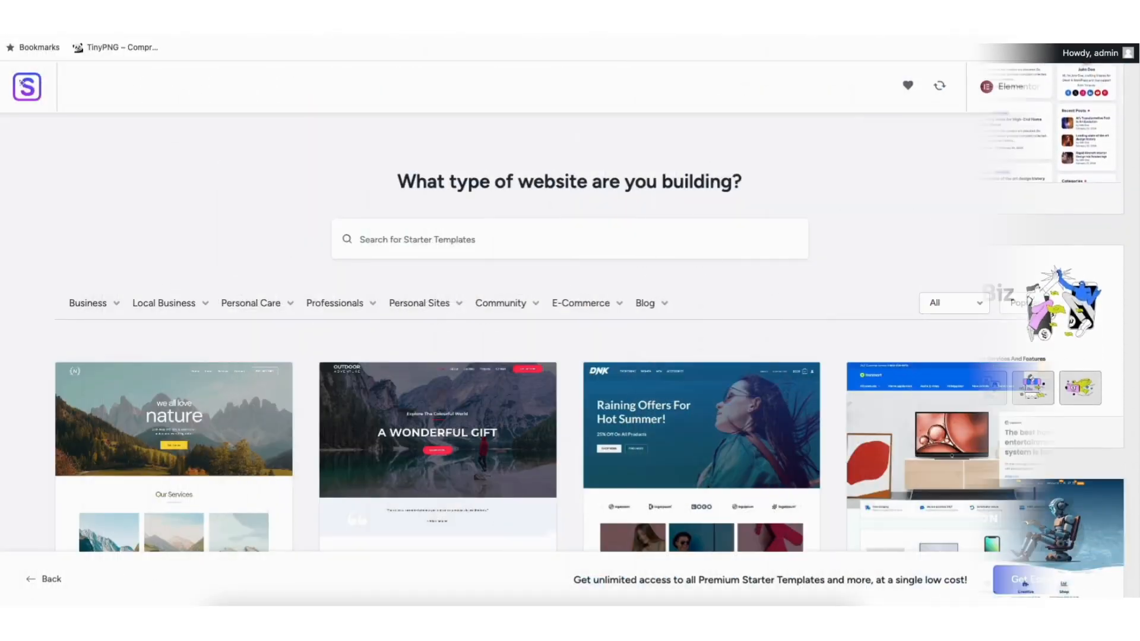
scroll(570, 332, down, 6)
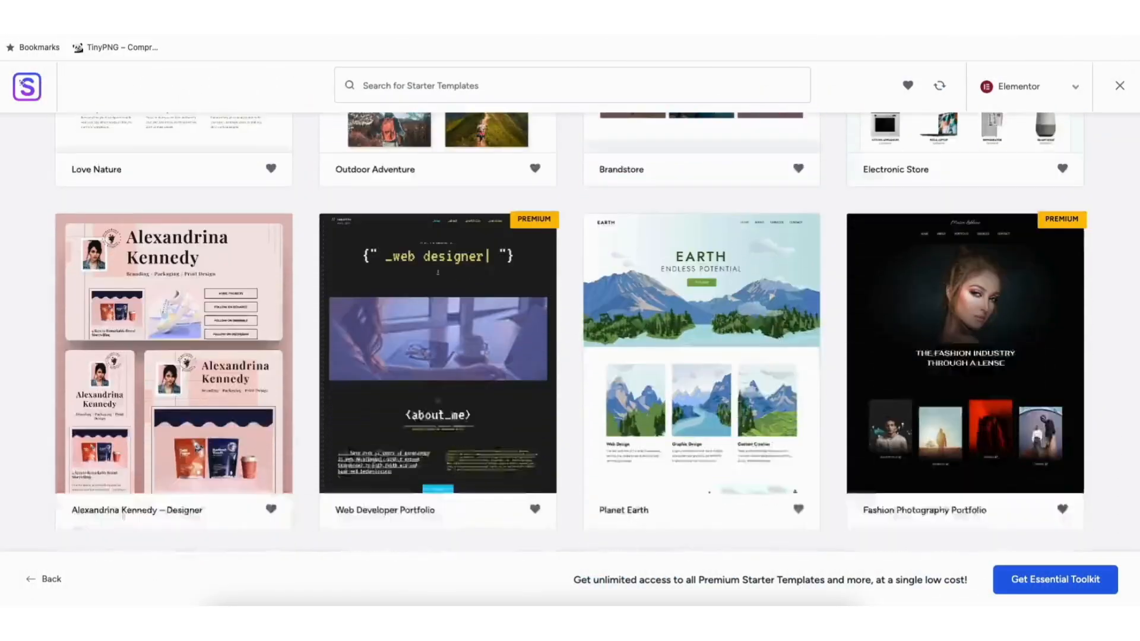
scroll(570, 333, down, 5)
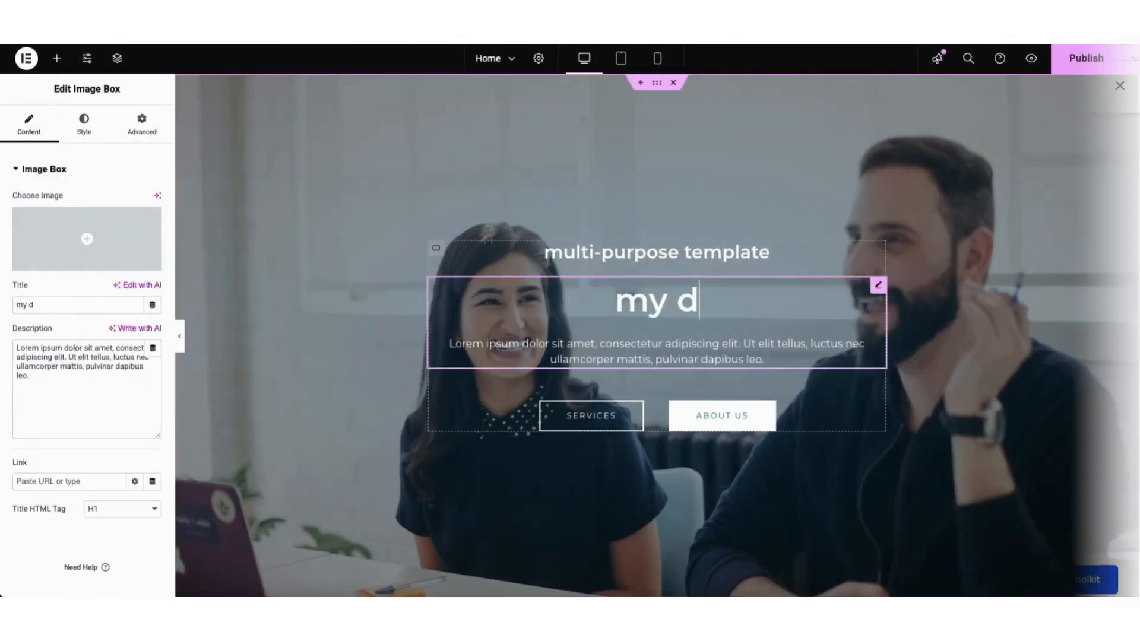
Change the hero title to text beginning "my demo" and place a Heading widget above the paragraph beside "amazing things for you"
text(emo)
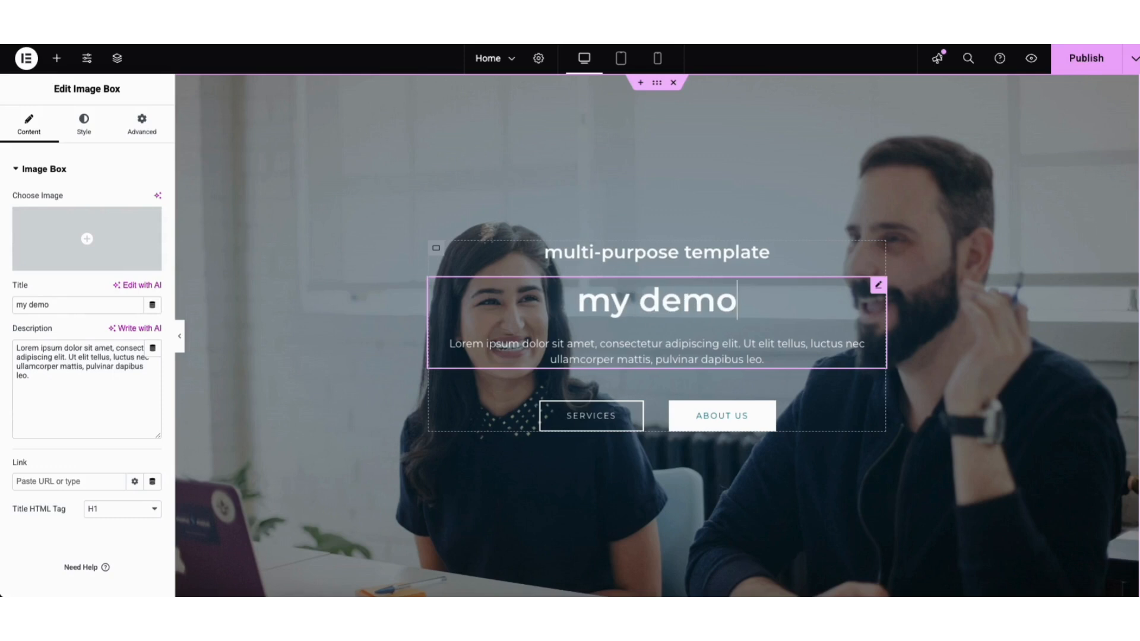
text(busin)
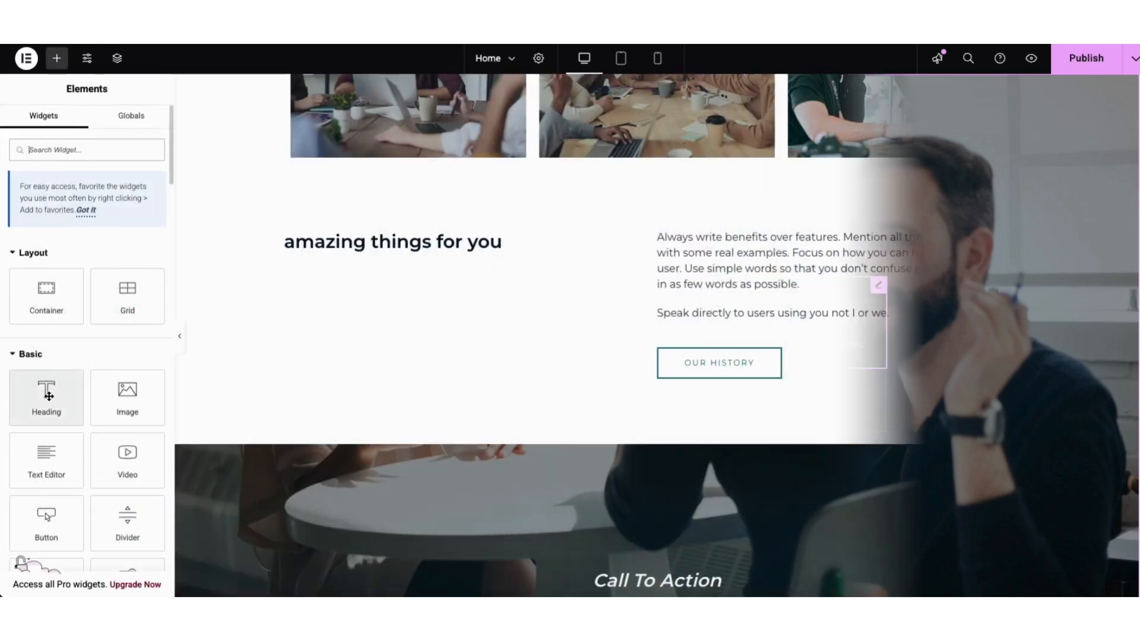
drag(47, 398, 734, 238)
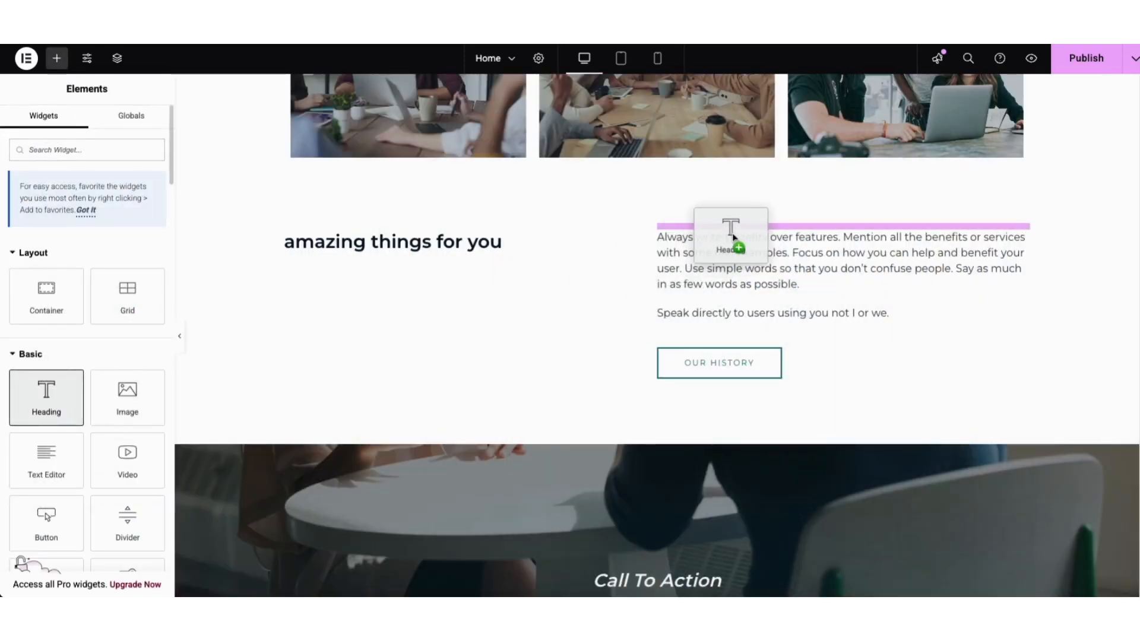
drag(734, 238, 734, 237)
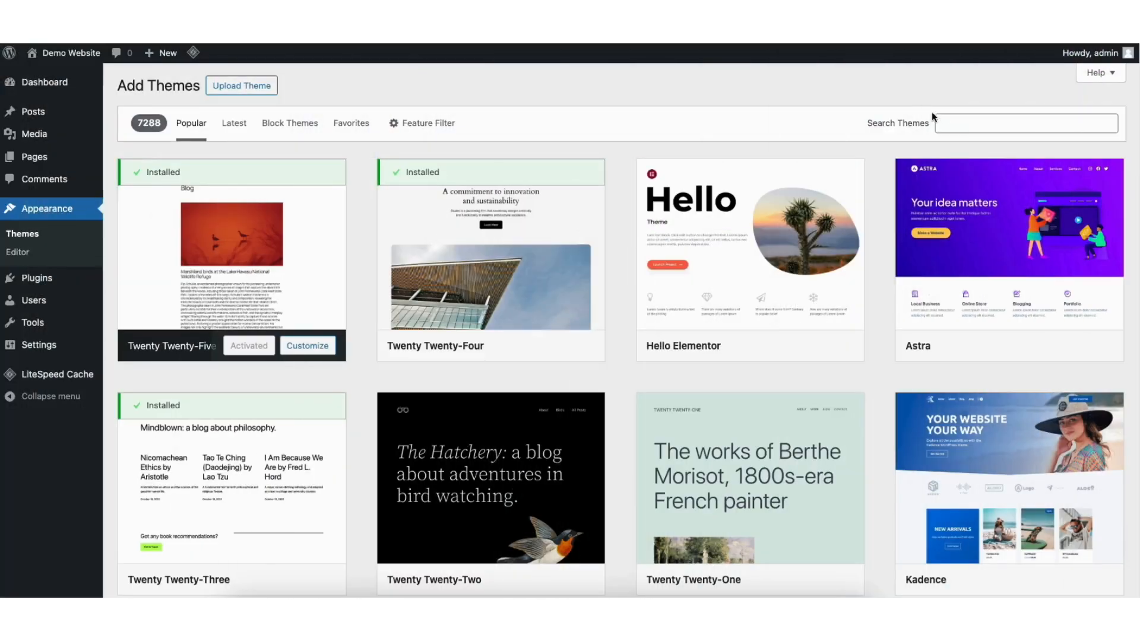
Search the theme catalogue for "astra", then install and activate the Astra theme
click(947, 123)
text(astra)
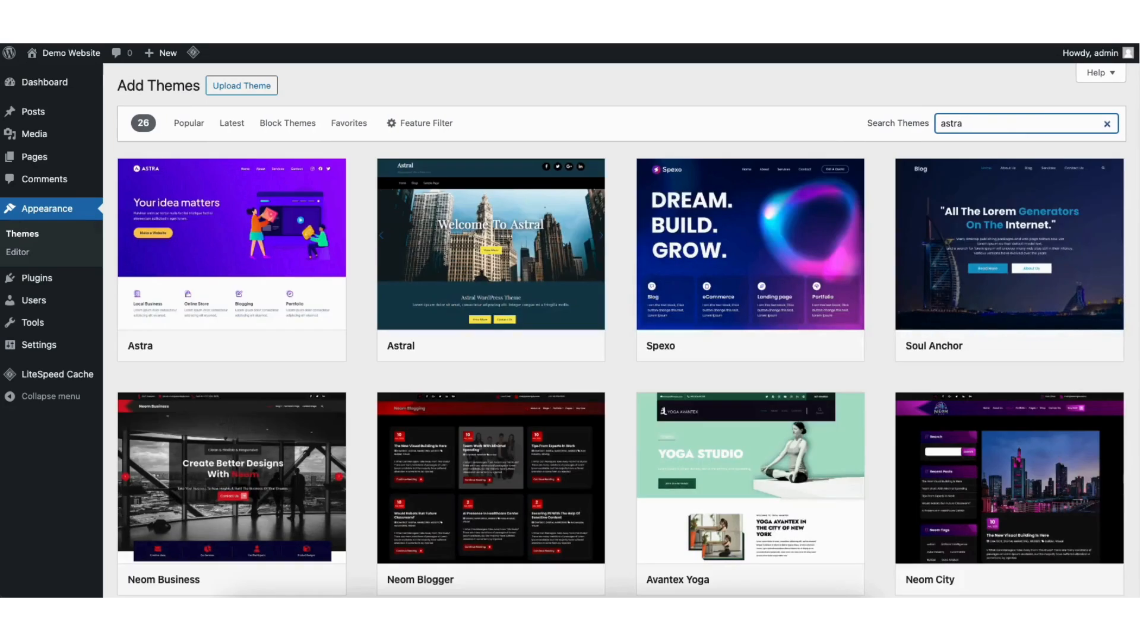
click(253, 345)
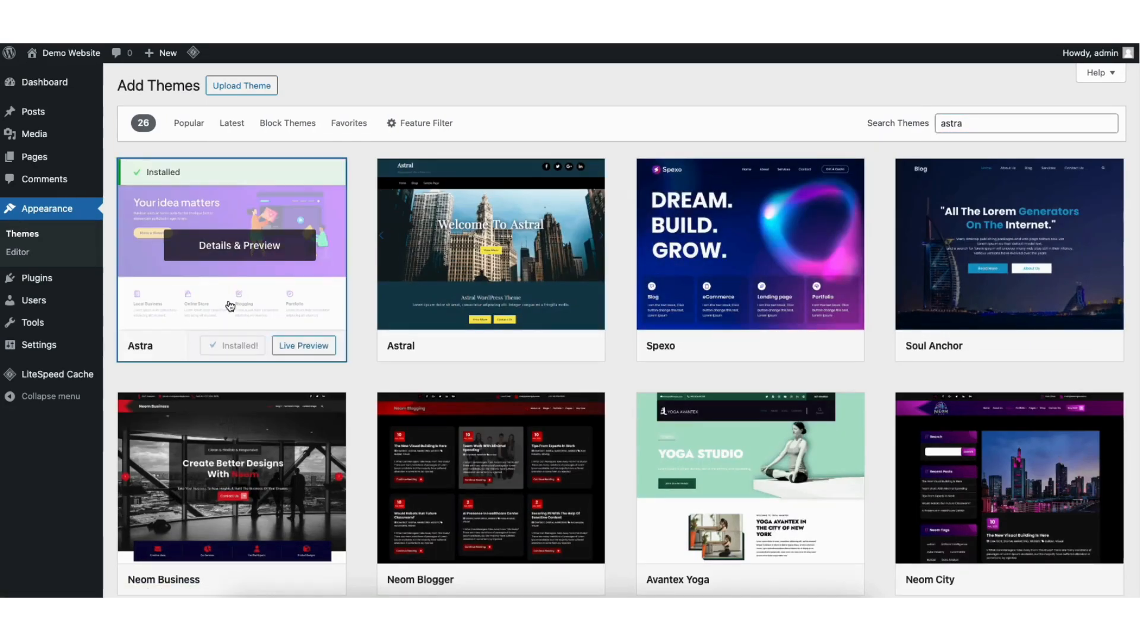
click(240, 346)
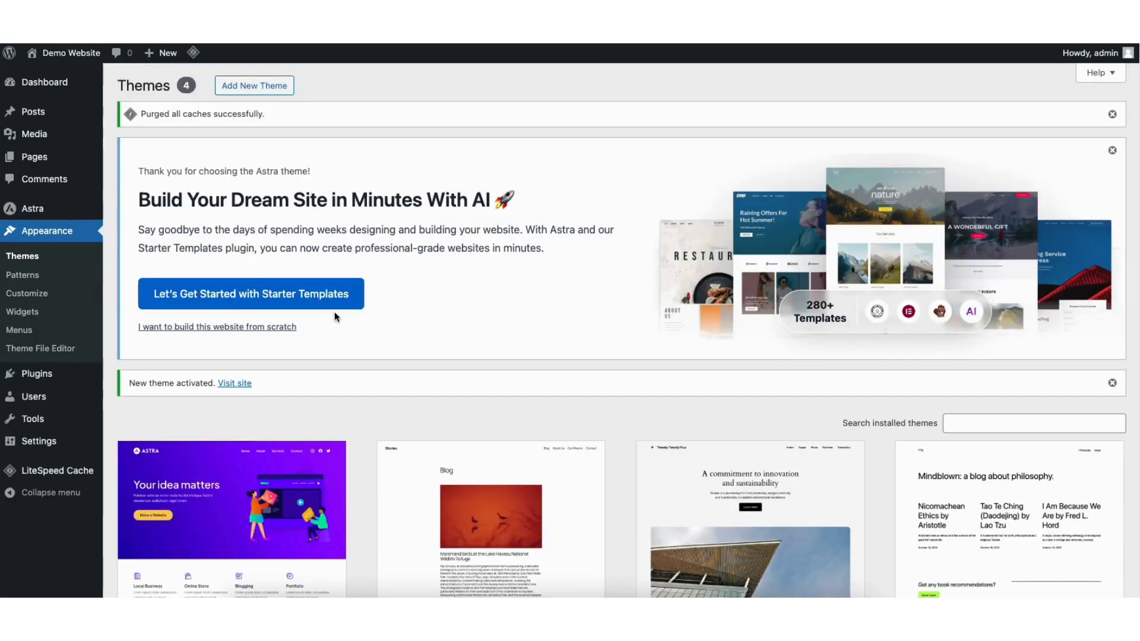
Open the catalogue for adding new plugins and search for "starter templates"
mouse_move(32, 379)
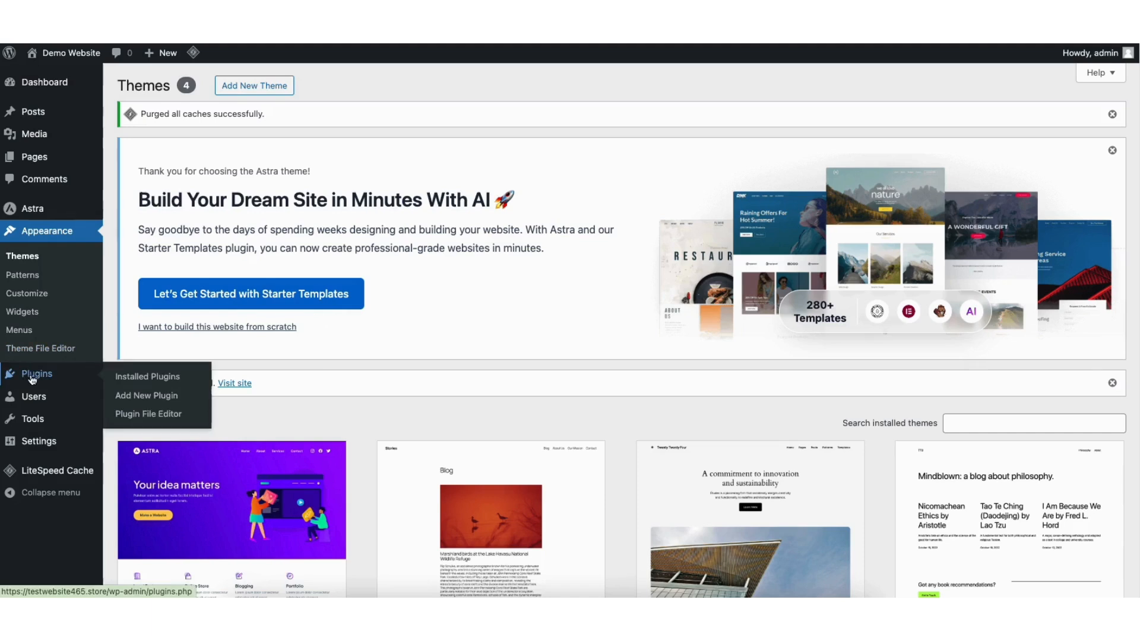
click(156, 399)
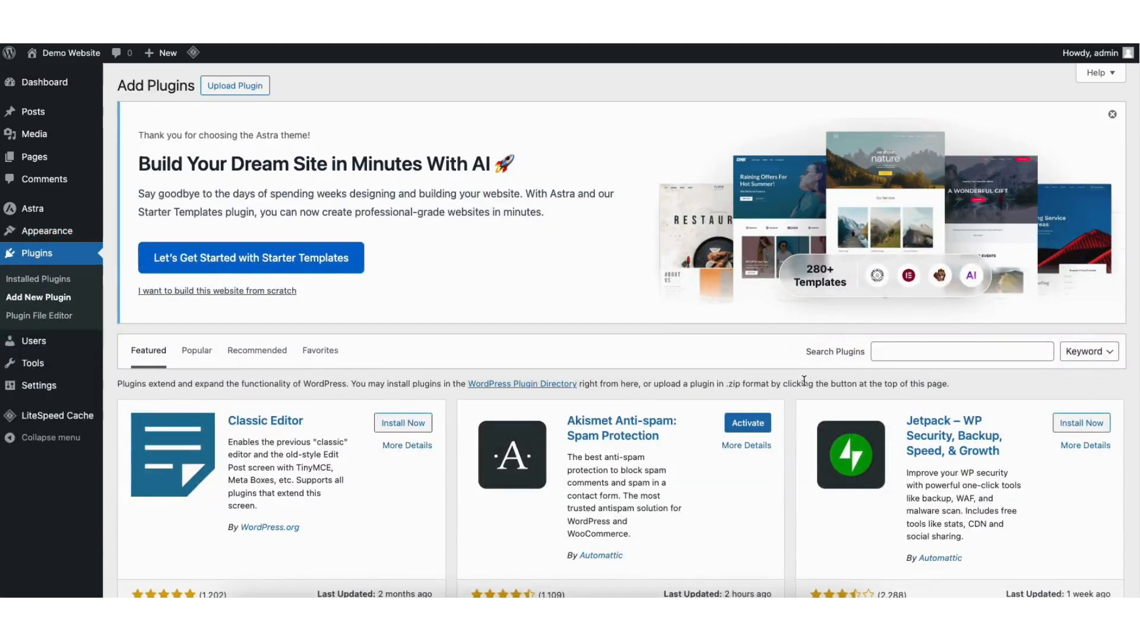
click(906, 351)
text(starter temp)
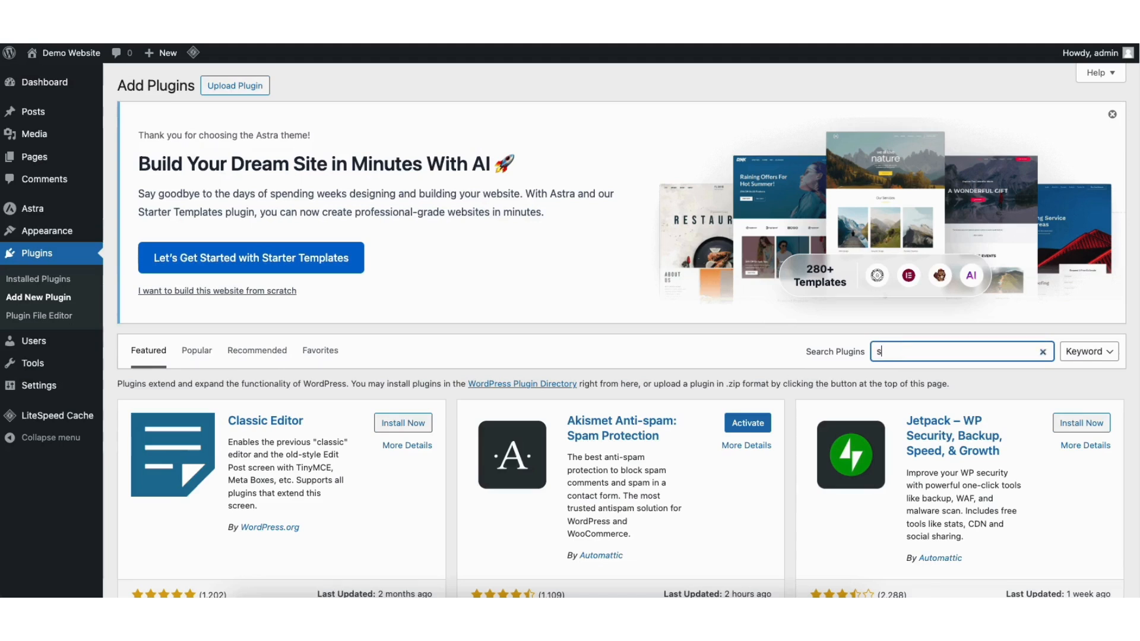
text(lates)
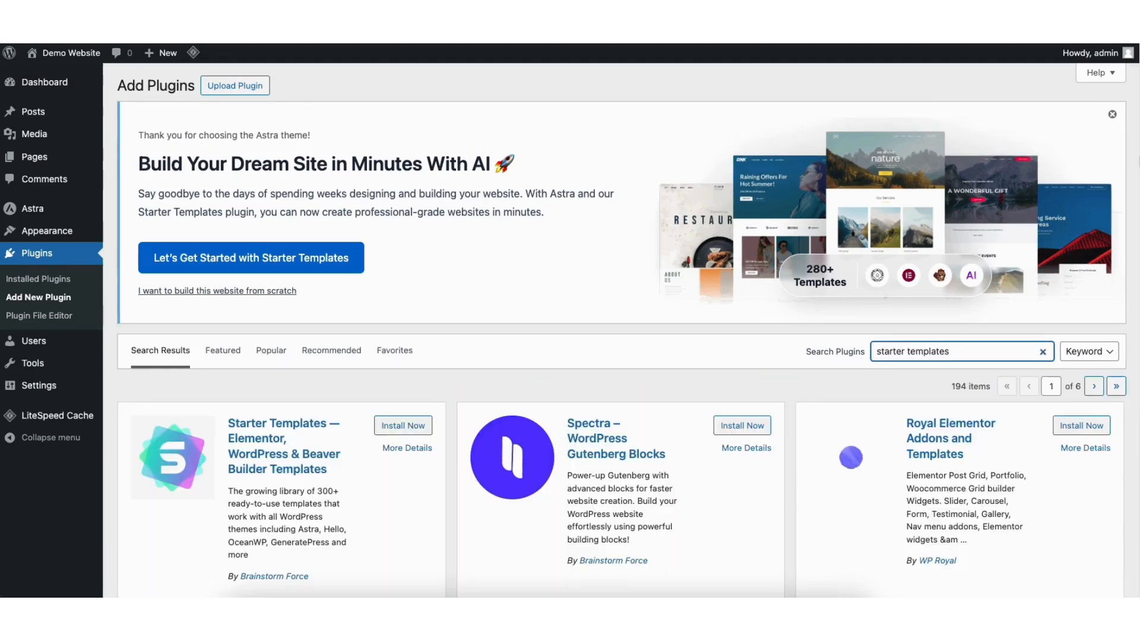
Install and activate the Starter Templates plugin by Brainstorm Force
scroll(1032, 297, down, 2)
scroll(392, 332, down, 2)
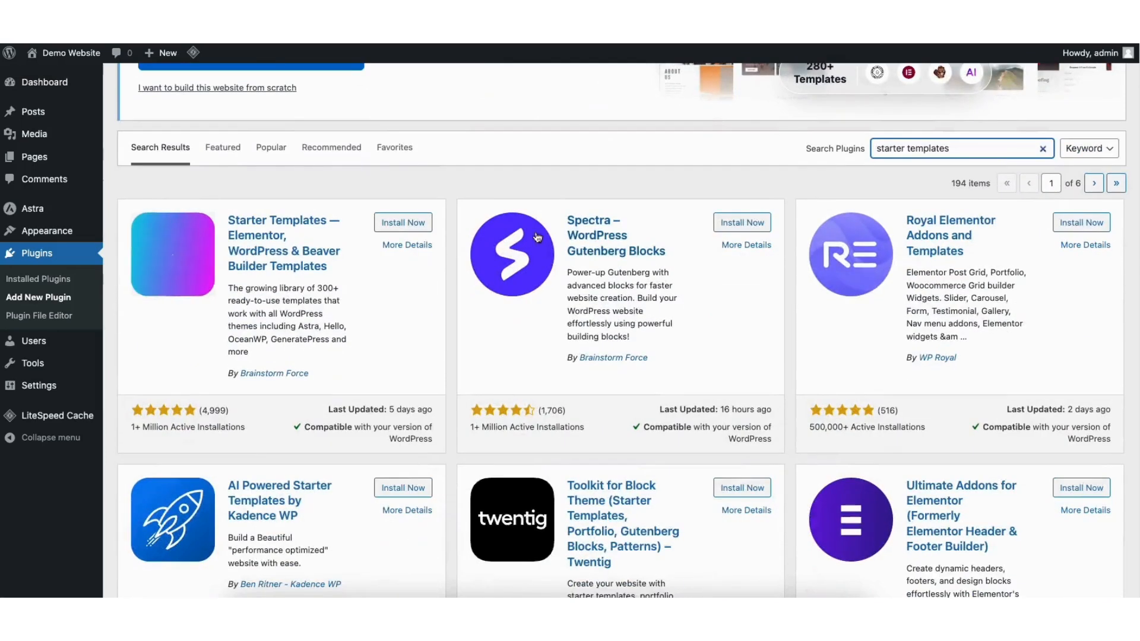
click(387, 223)
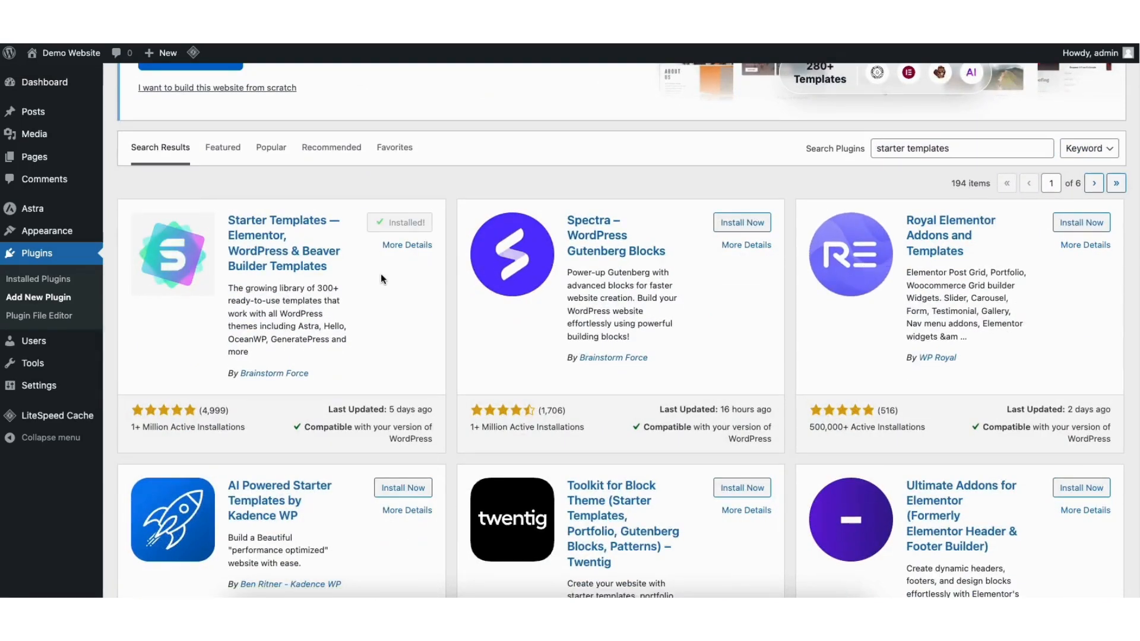
click(402, 225)
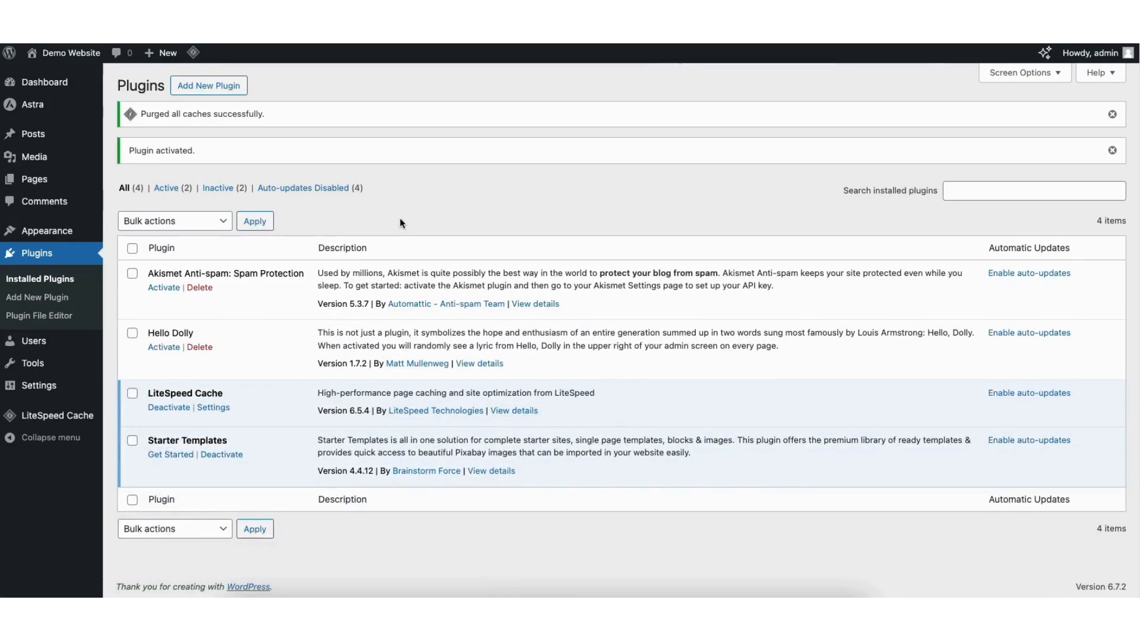
Open the Starter Templates library and choose Elementor as the page builder
mouse_move(43, 235)
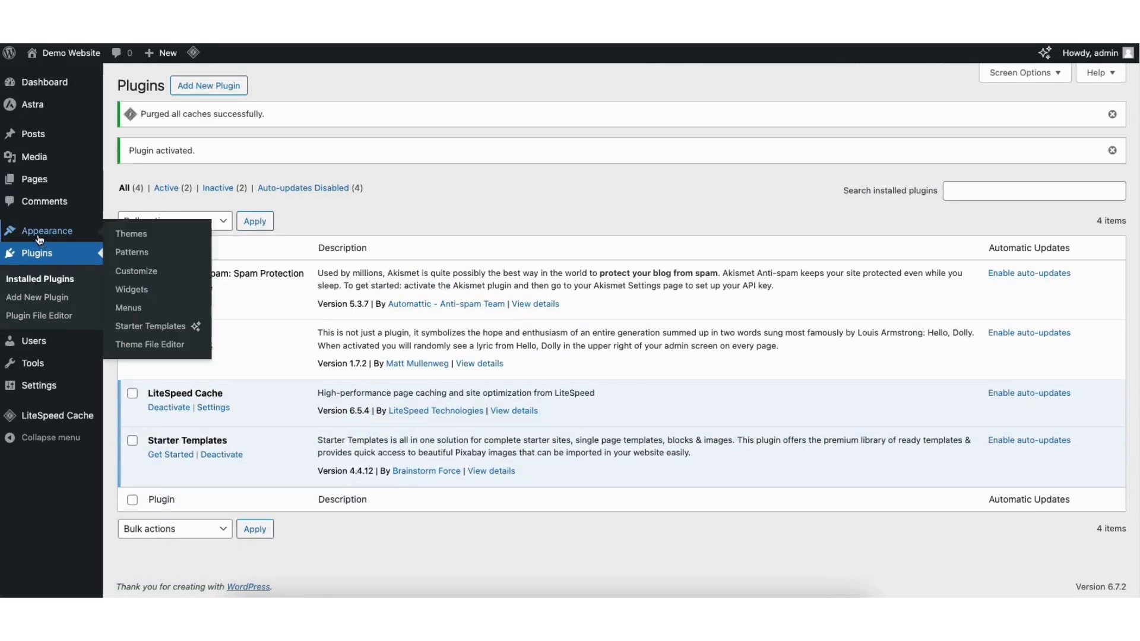
click(149, 328)
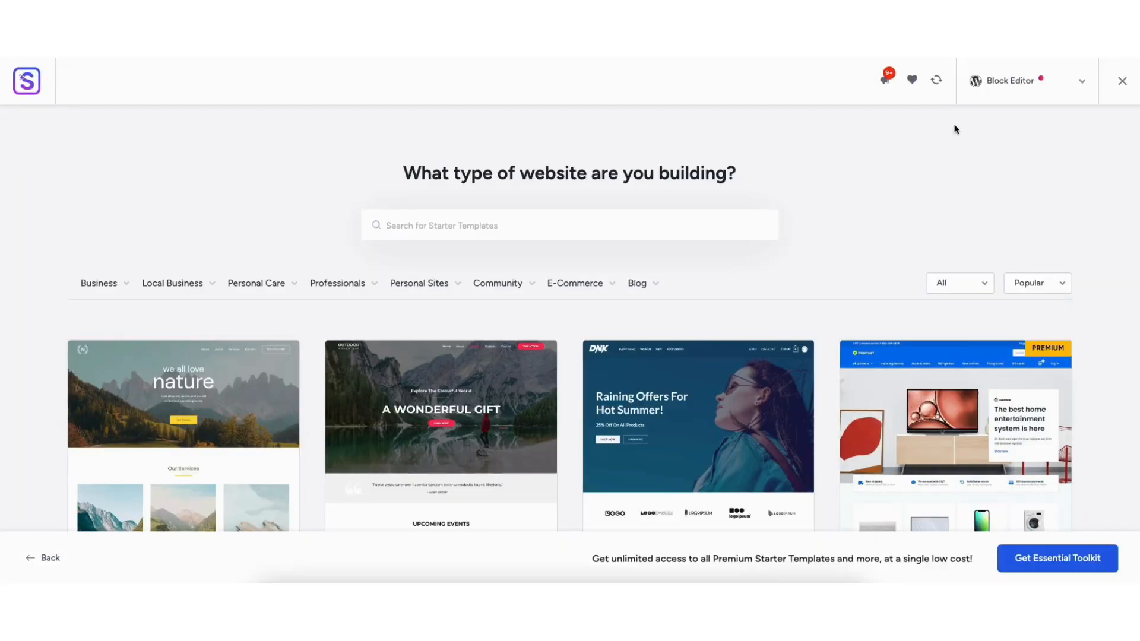
click(1006, 86)
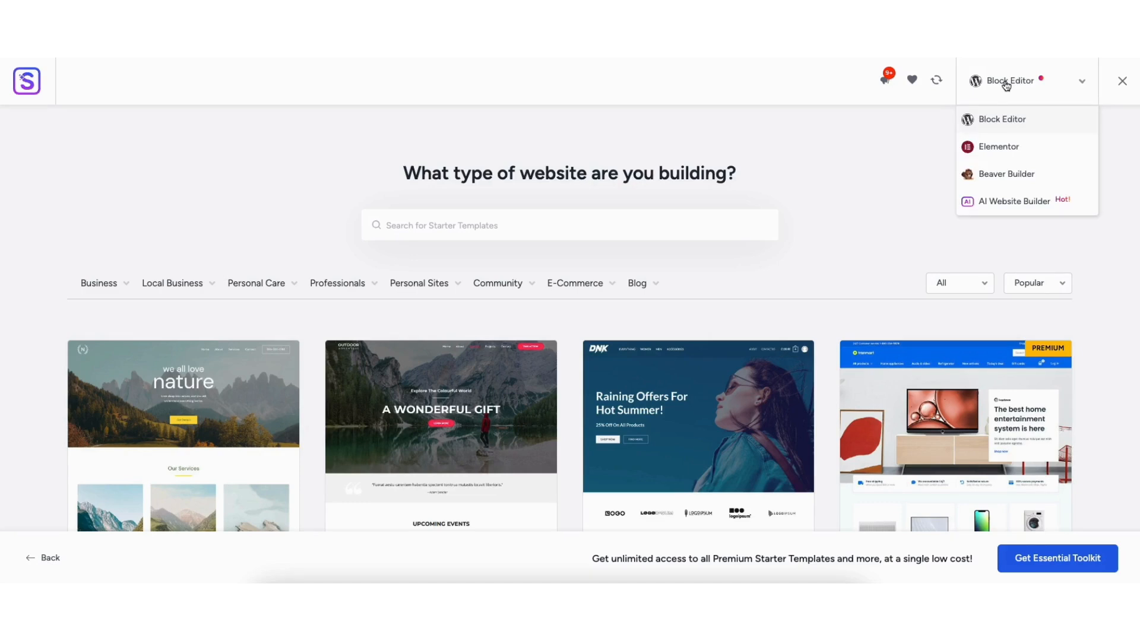
click(999, 147)
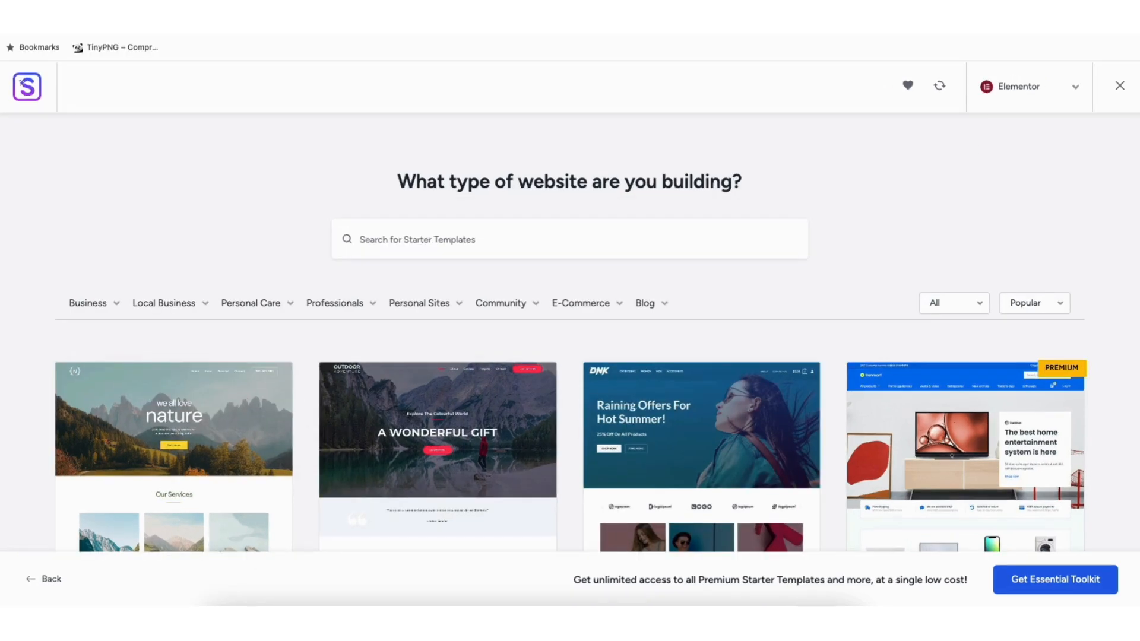
Browse the first Elementor templates and look through category lists such as Local Business and Personal Sites
scroll(571, 336, down, 6)
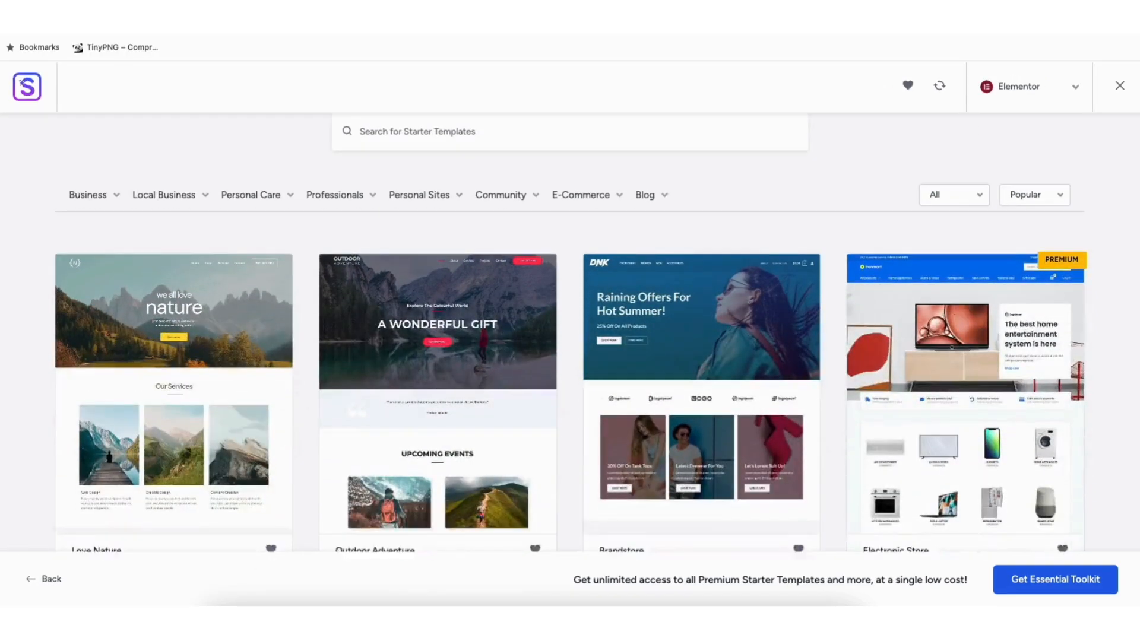
scroll(570, 336, down, 10)
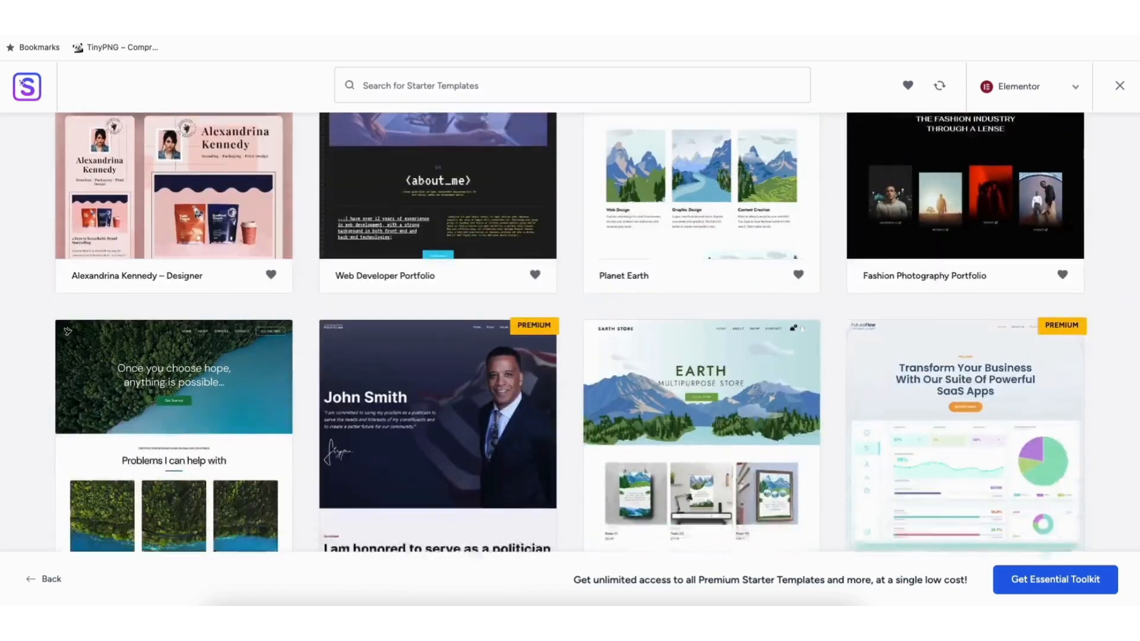
scroll(570, 336, down, 5)
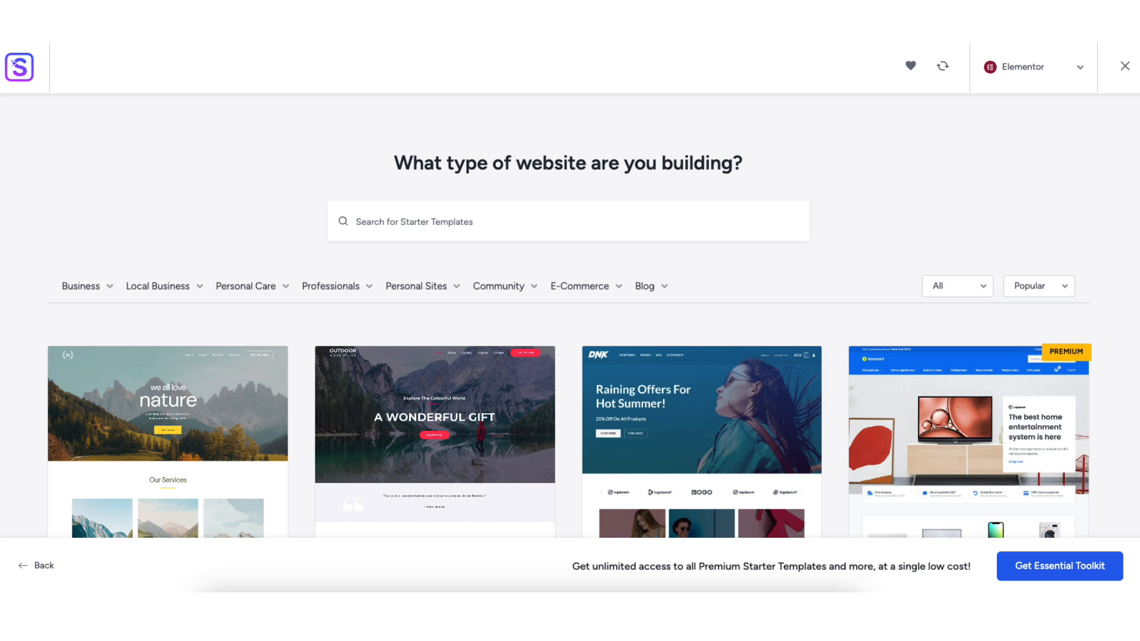
click(85, 289)
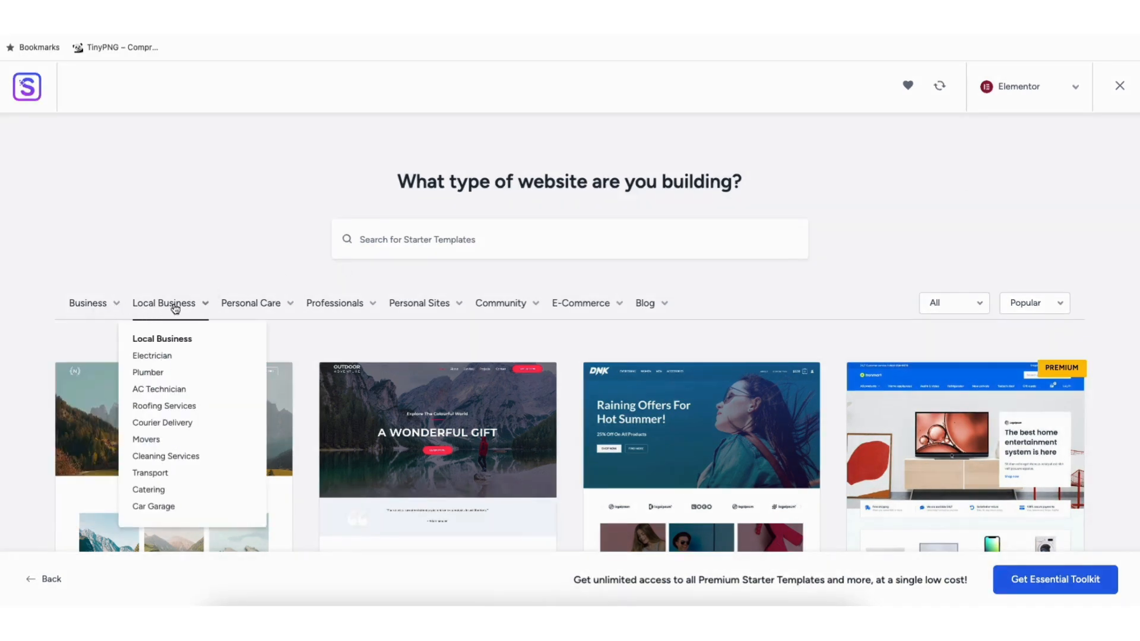
mouse_move(247, 303)
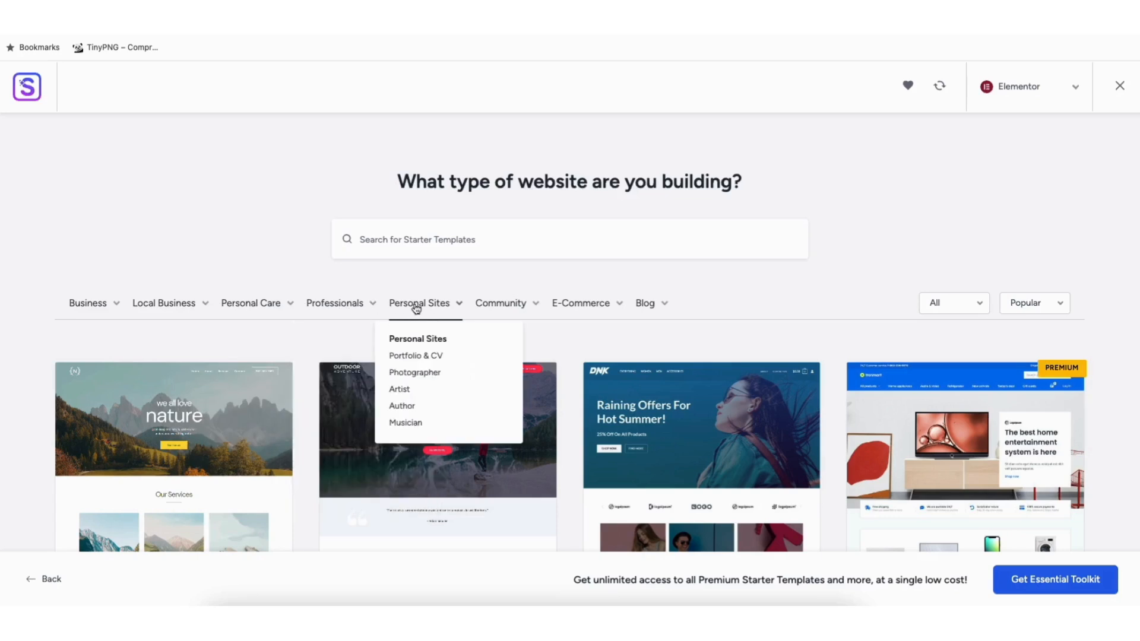
Preview the Love Nature template down to its testimonial section and close the preview
click(217, 405)
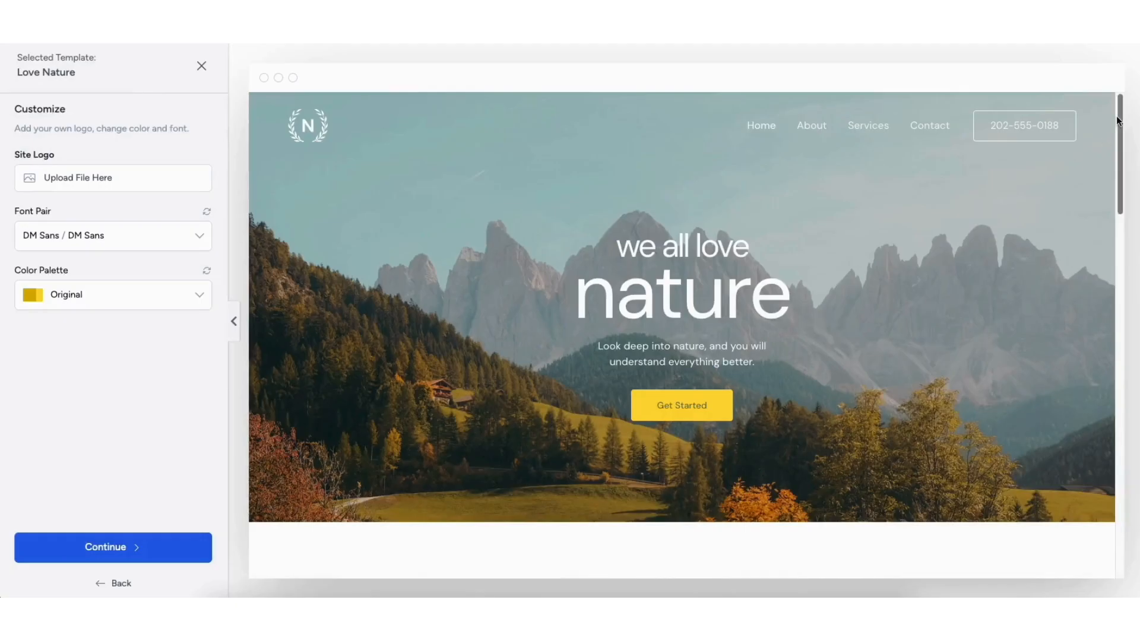
drag(1119, 107, 1115, 301)
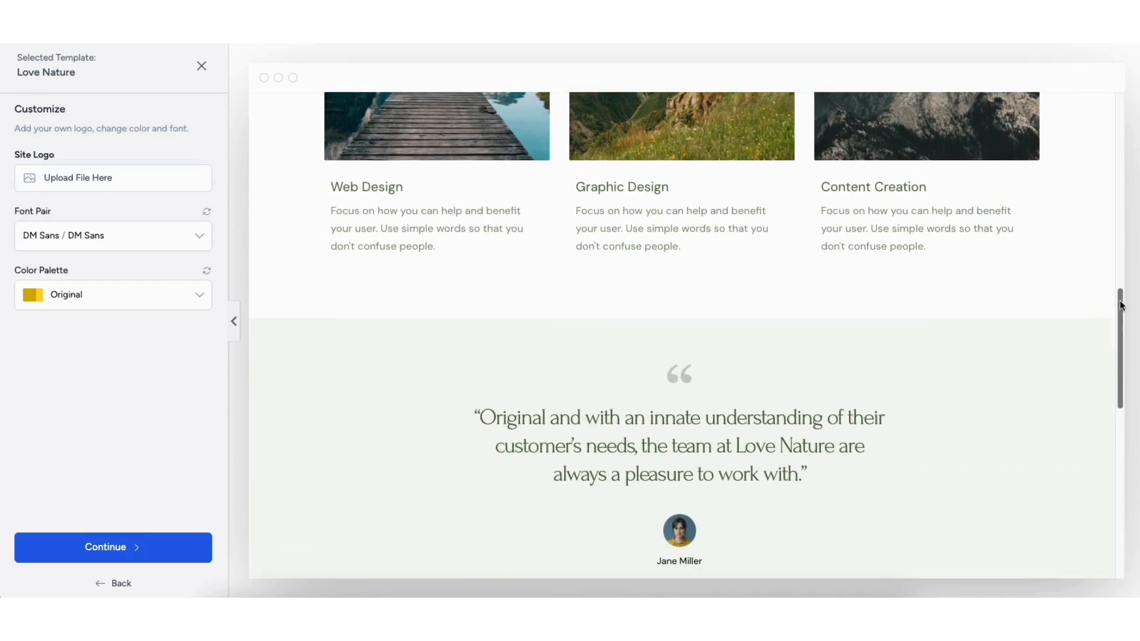
click(200, 67)
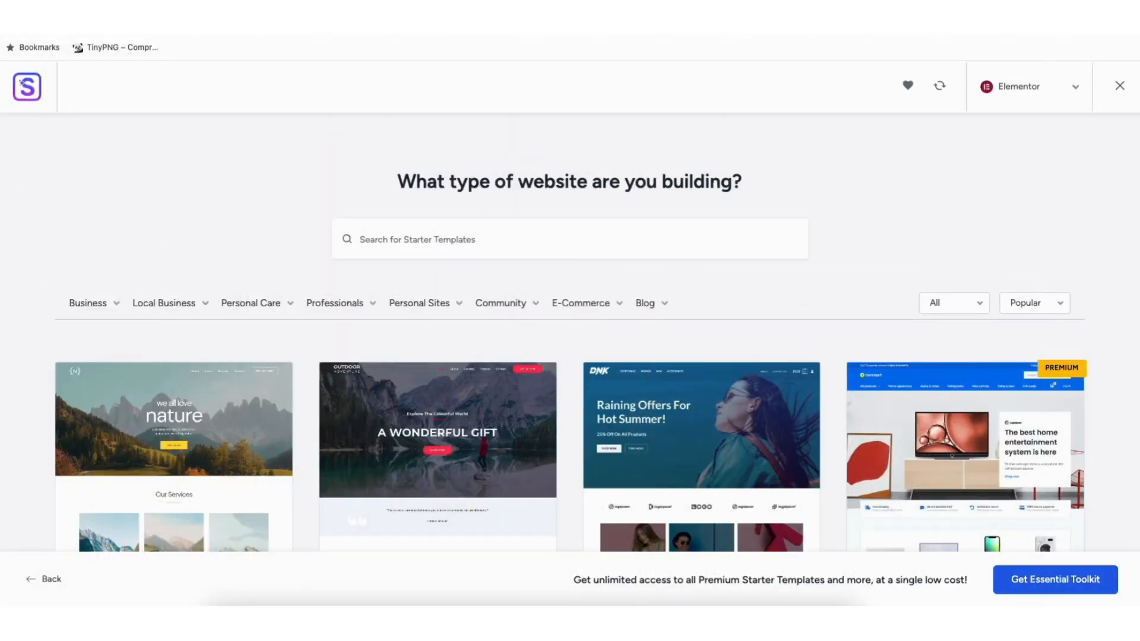
Look further down the unfiltered Elementor template library for a suitable website design
scroll(570, 356, down, 6)
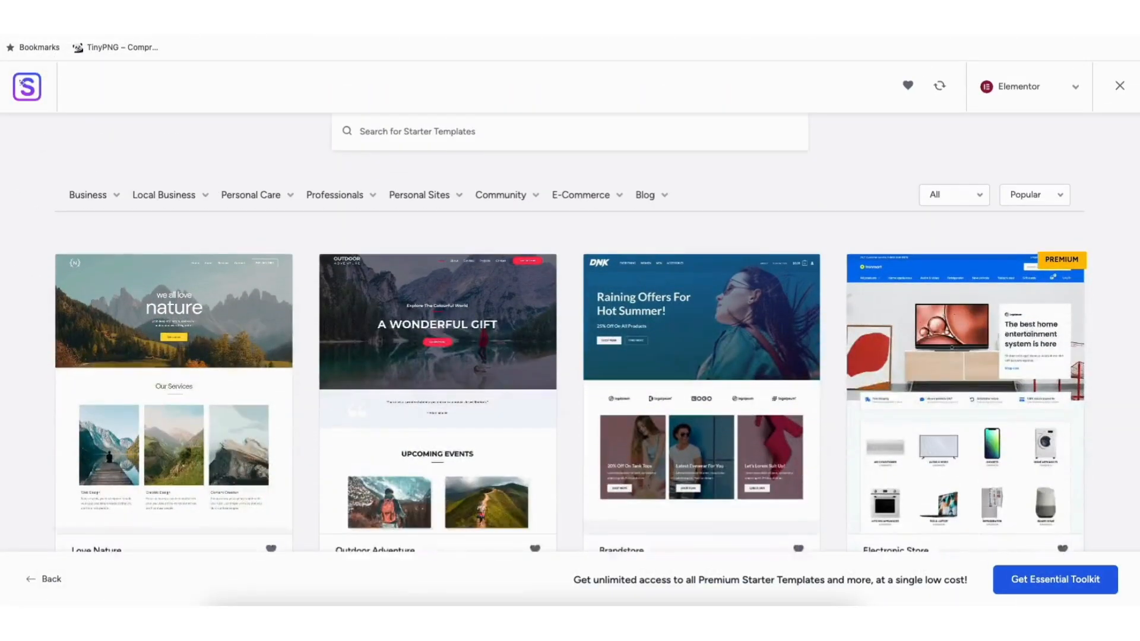
scroll(570, 332, down, 12)
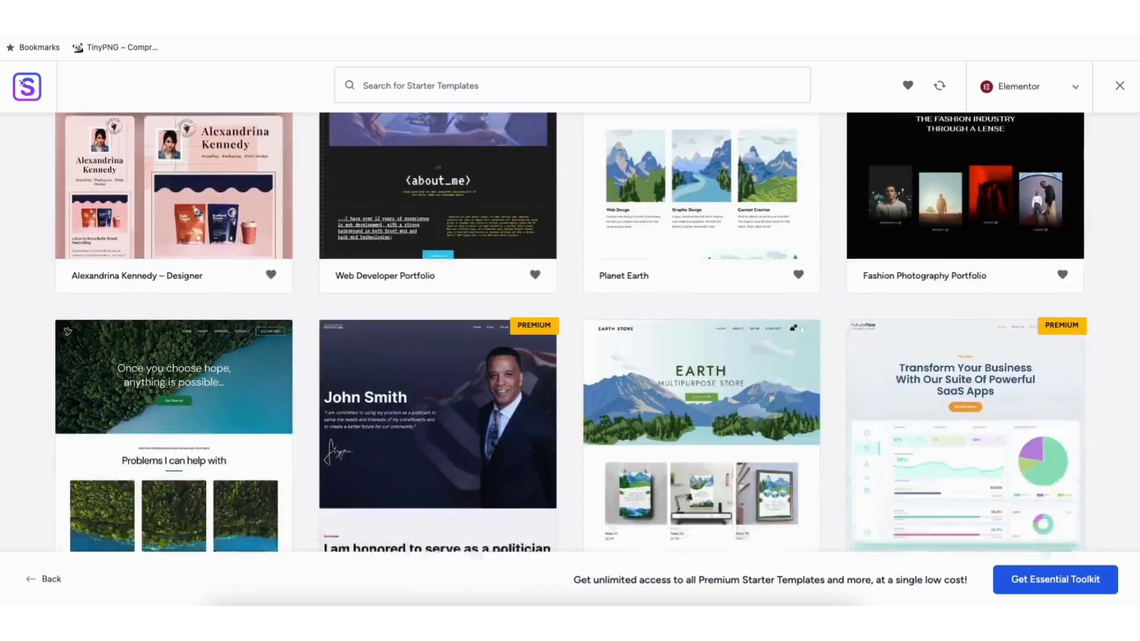
scroll(570, 333, down, 9)
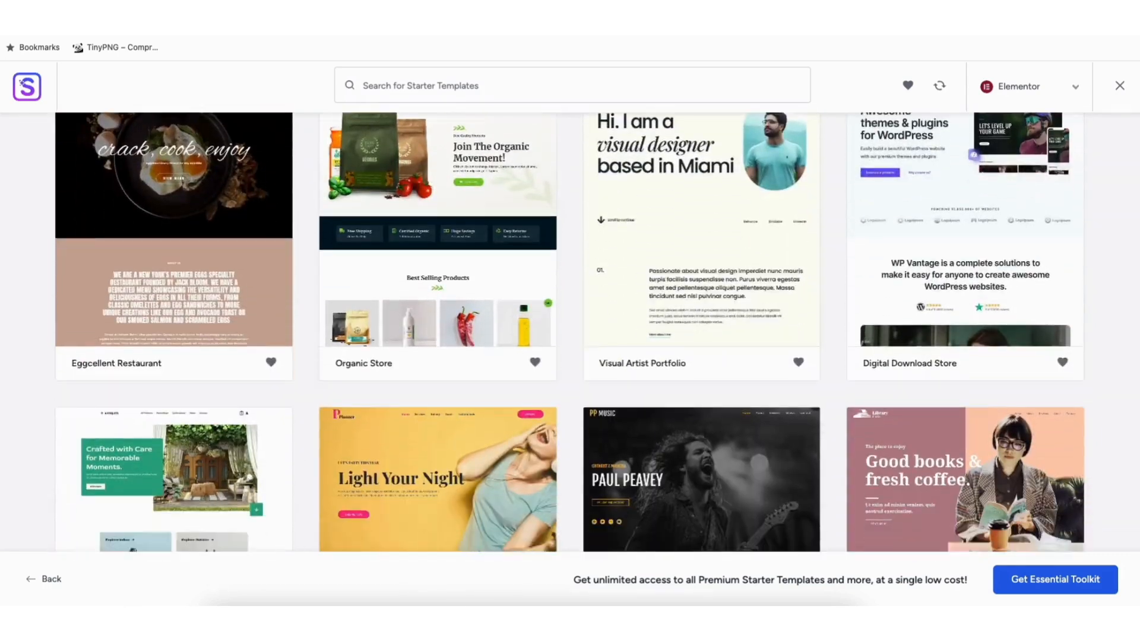
scroll(570, 332, down, 12)
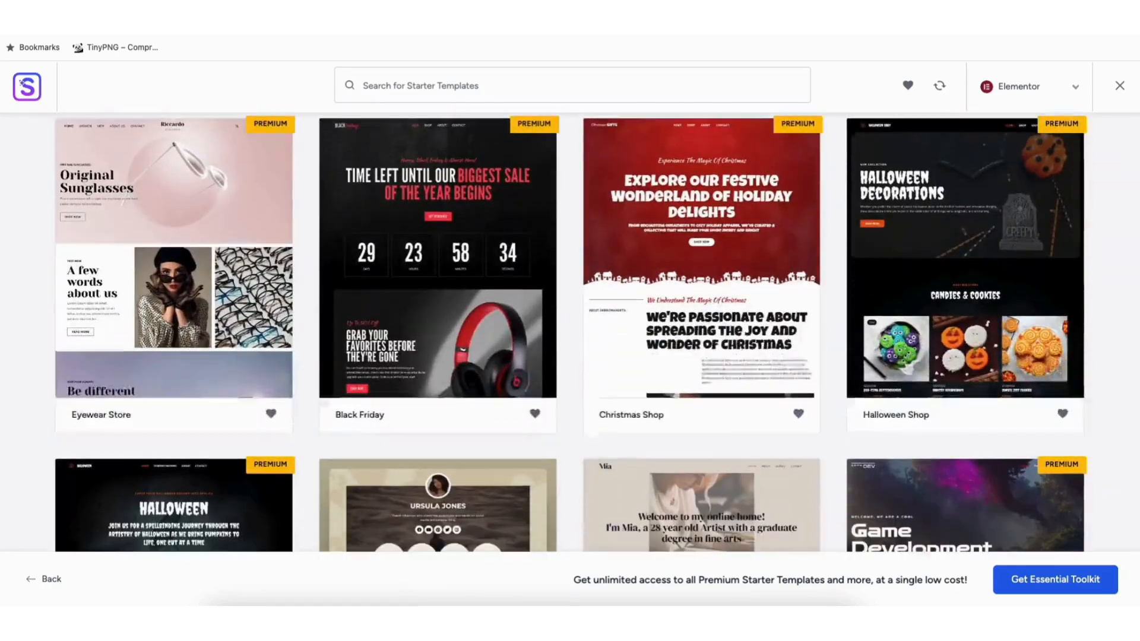
scroll(570, 332, down, 12)
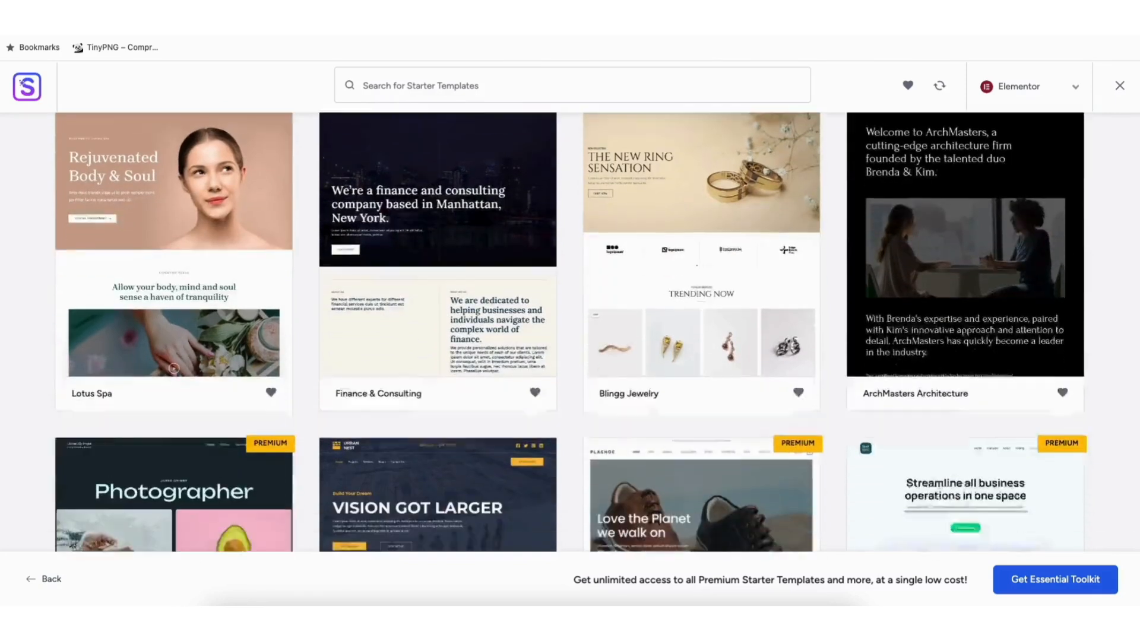
scroll(570, 333, down, 10)
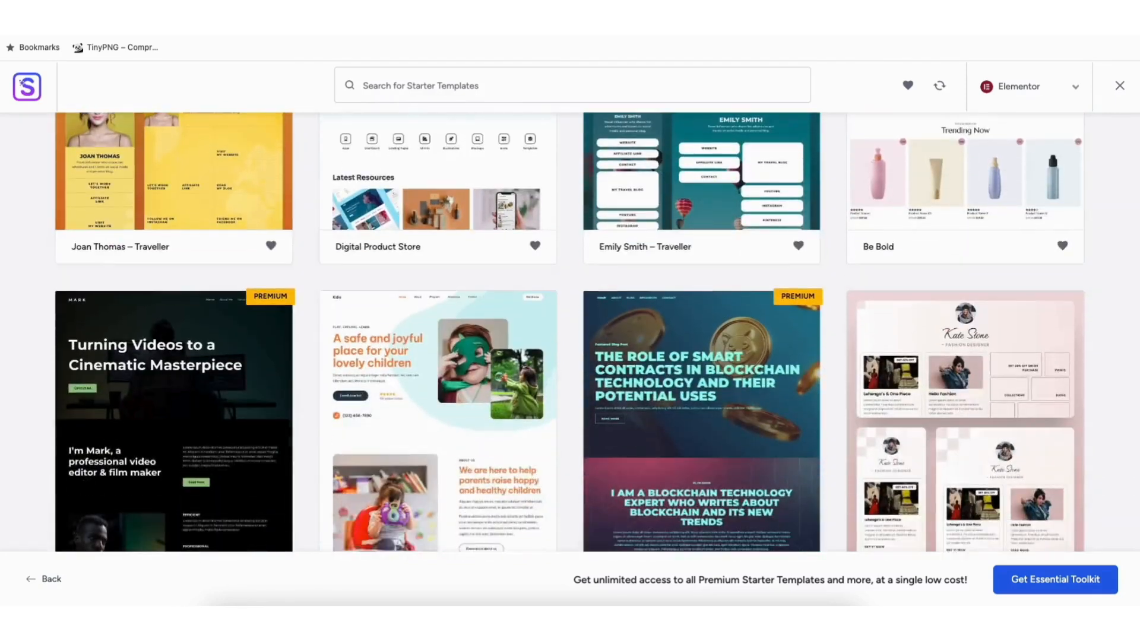
Search the Elementor template library for "mountain" and select the Mountain template
scroll(570, 333, down, 8)
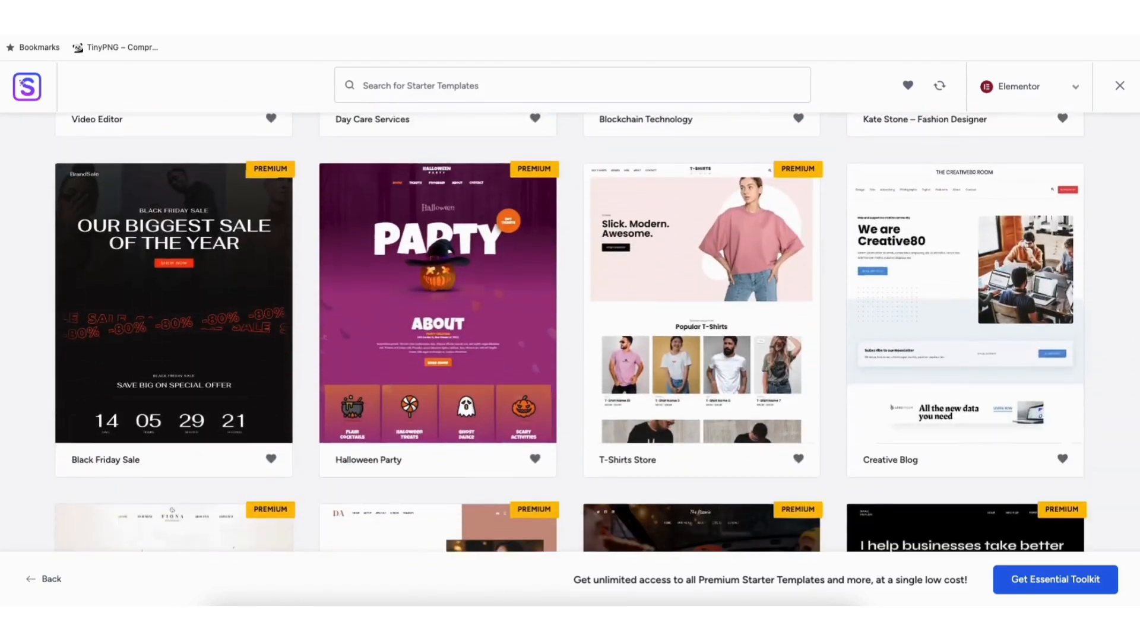
scroll(570, 333, down, 8)
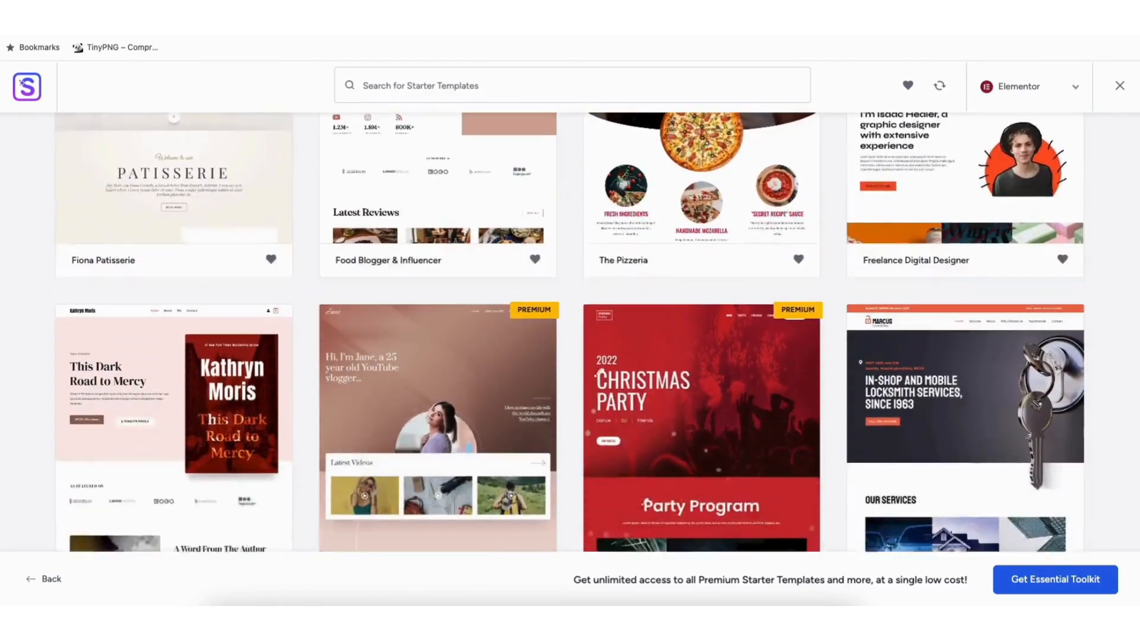
scroll(570, 332, down, 9)
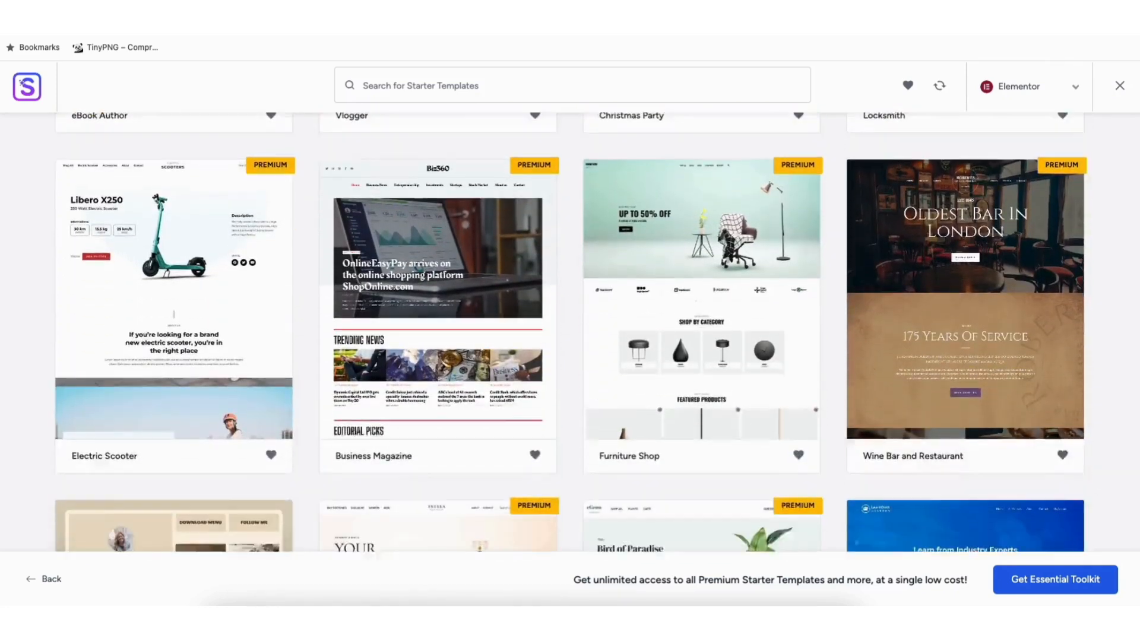
scroll(570, 332, down, 2)
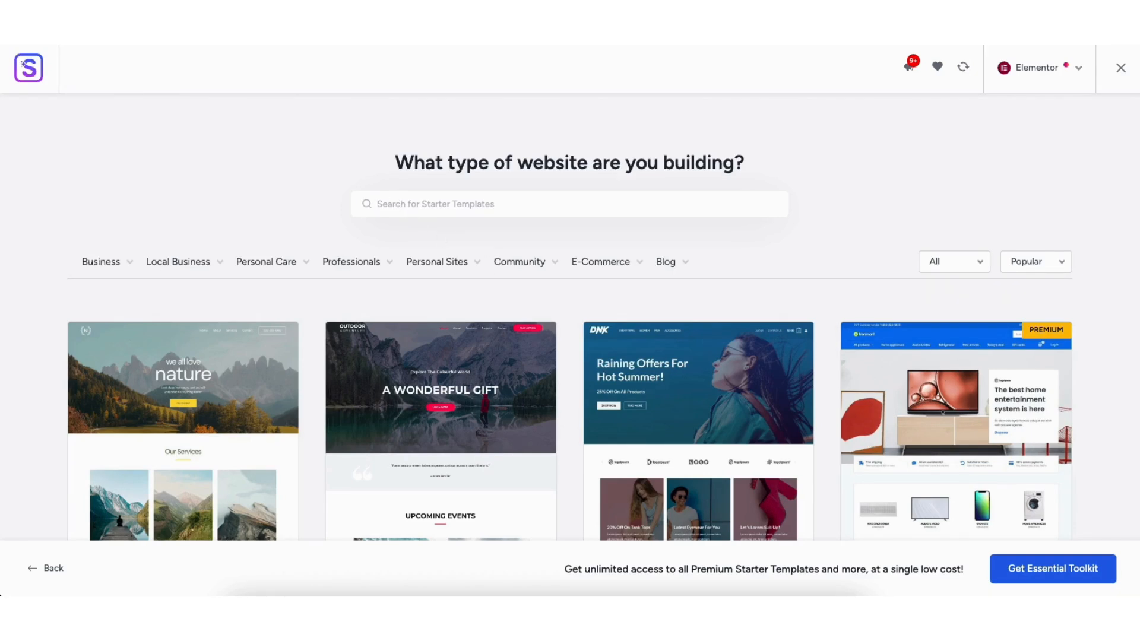
text(mountain)
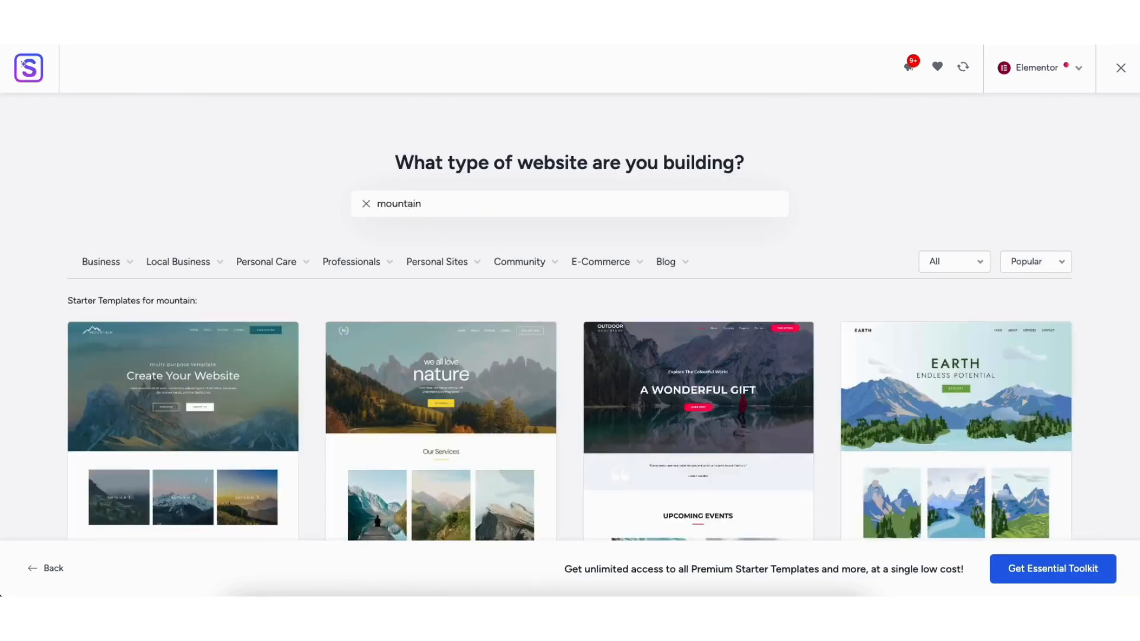
scroll(263, 313, down, 3)
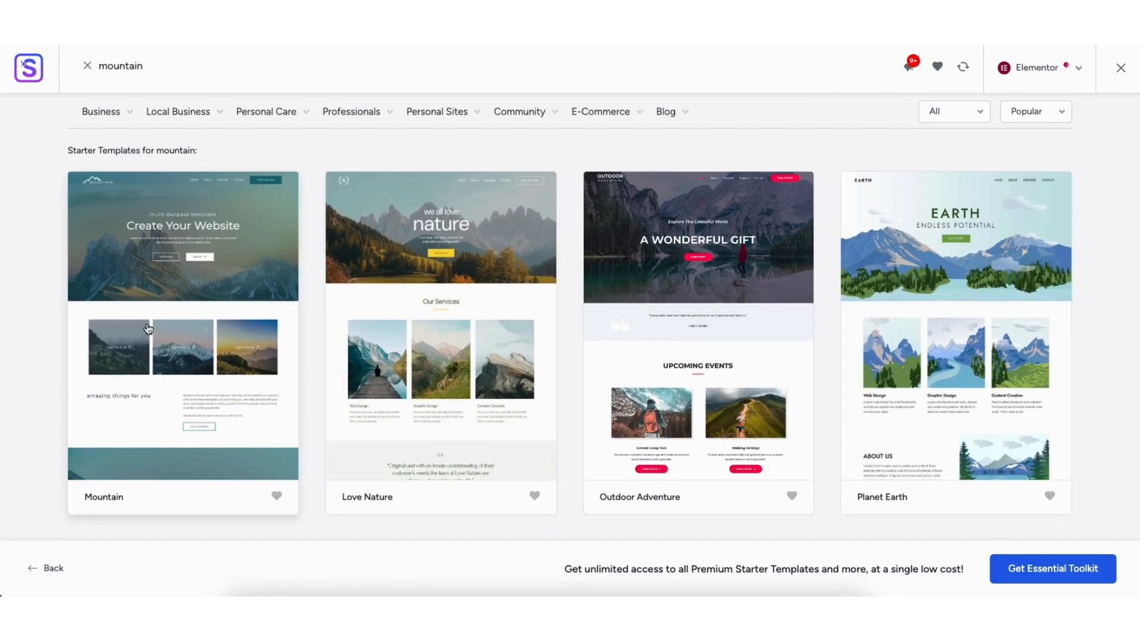
click(148, 329)
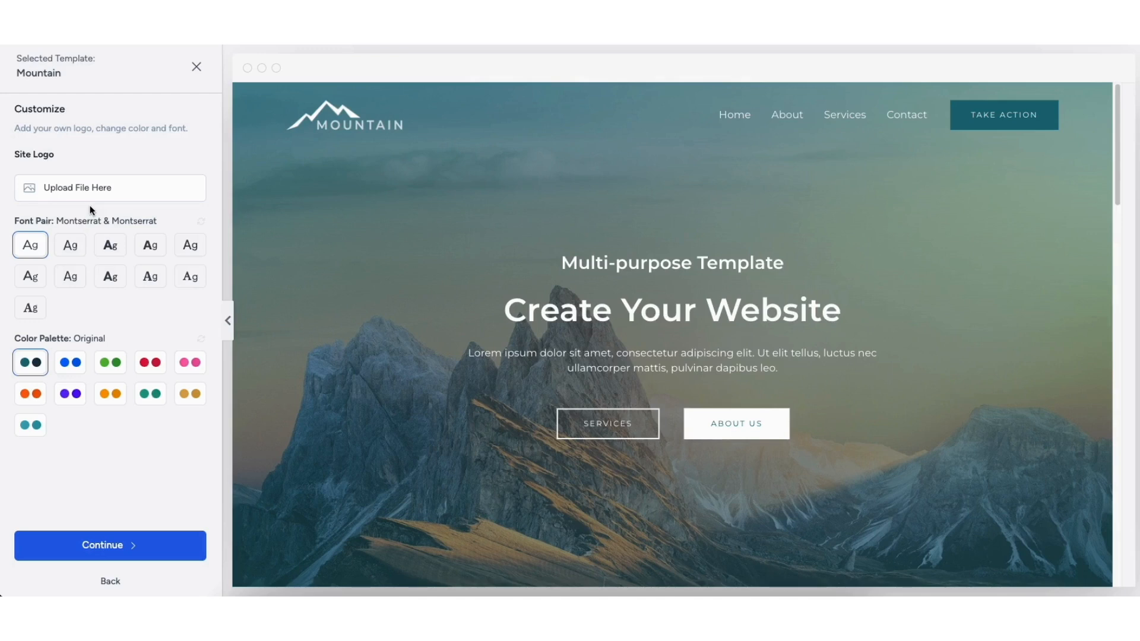
Try out the alternative colour palettes on the Mountain template and restore the Original palette
click(67, 367)
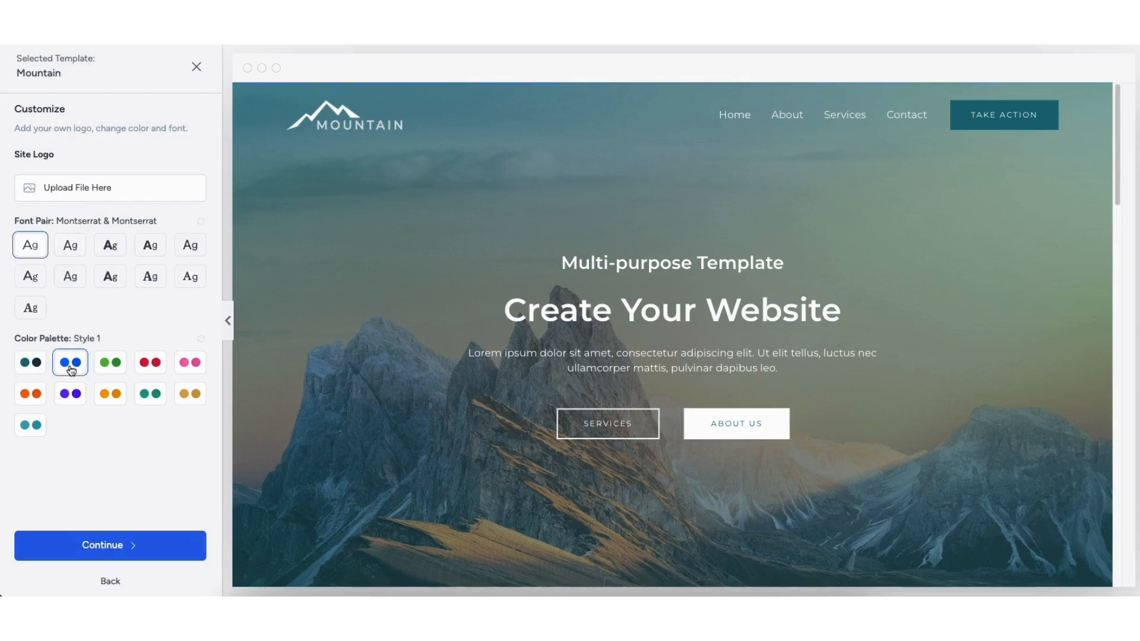
click(105, 369)
click(150, 362)
click(190, 362)
click(190, 394)
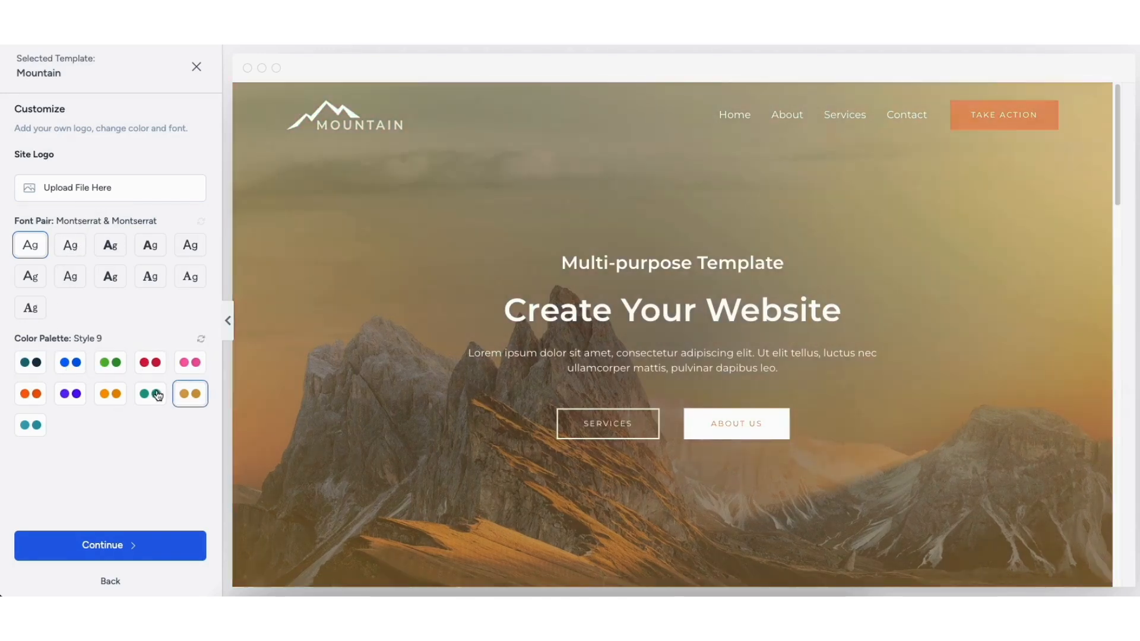
click(150, 393)
click(120, 396)
click(74, 397)
click(33, 396)
click(33, 428)
click(31, 366)
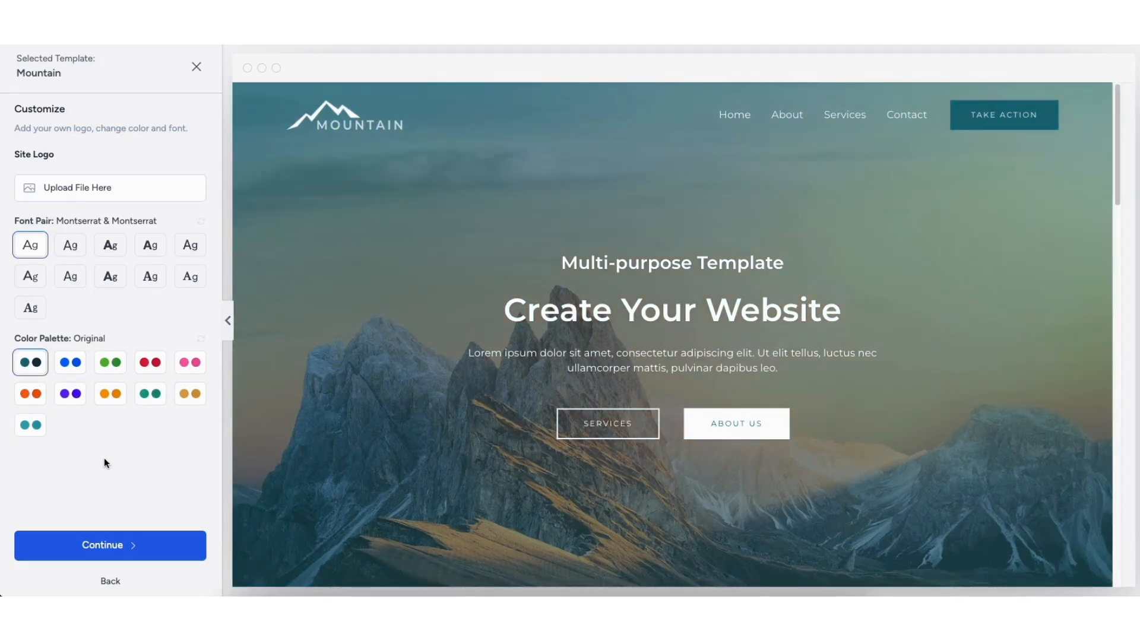
Skip the optional features and build the website, importing the template's customizer settings, widgets and content
click(119, 545)
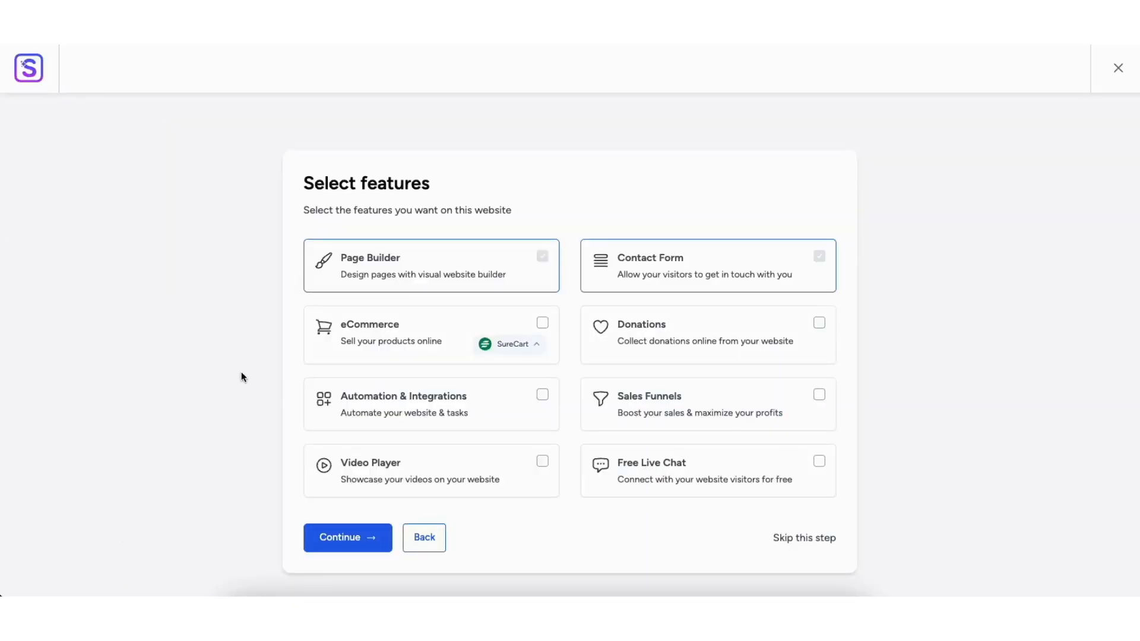
click(544, 324)
click(543, 324)
click(793, 538)
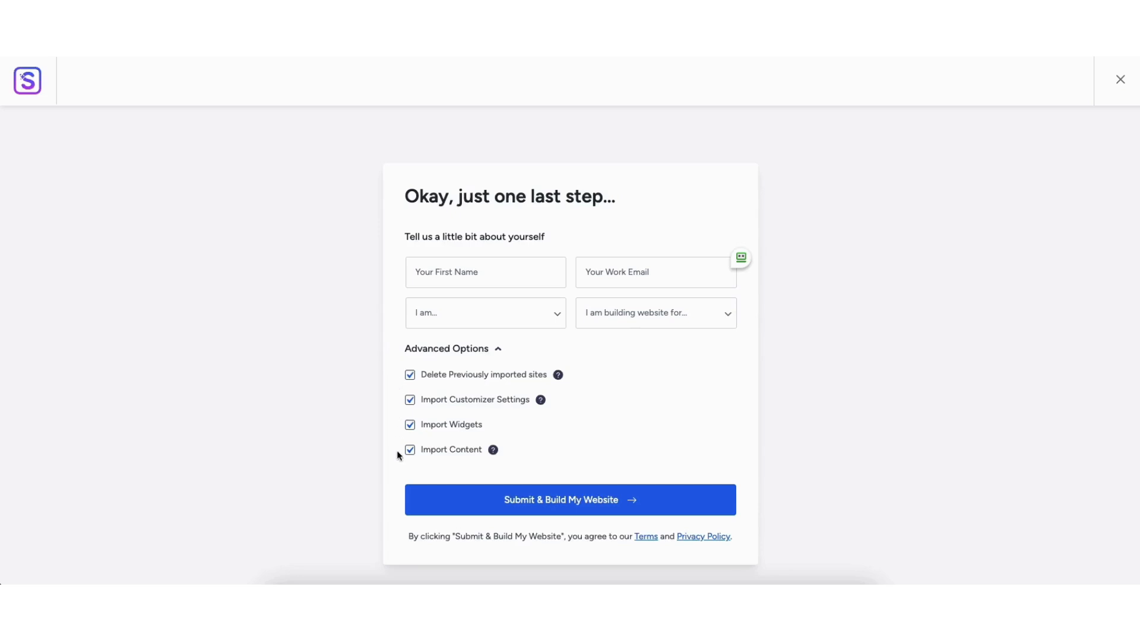
click(559, 501)
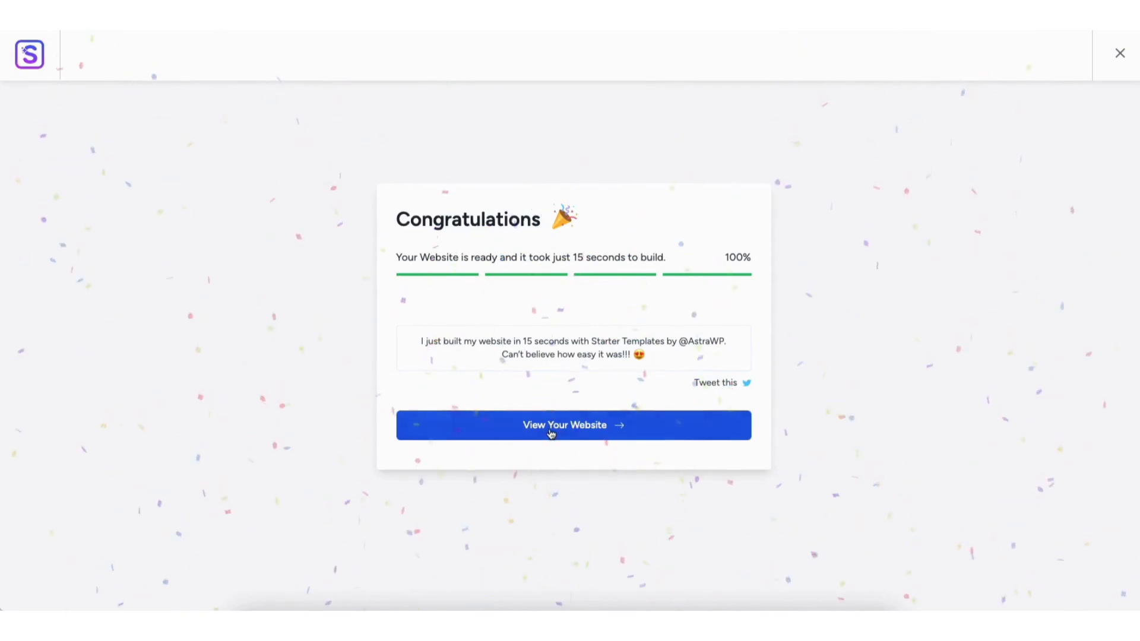
View the newly built website and open its home page for editing with Elementor
click(552, 427)
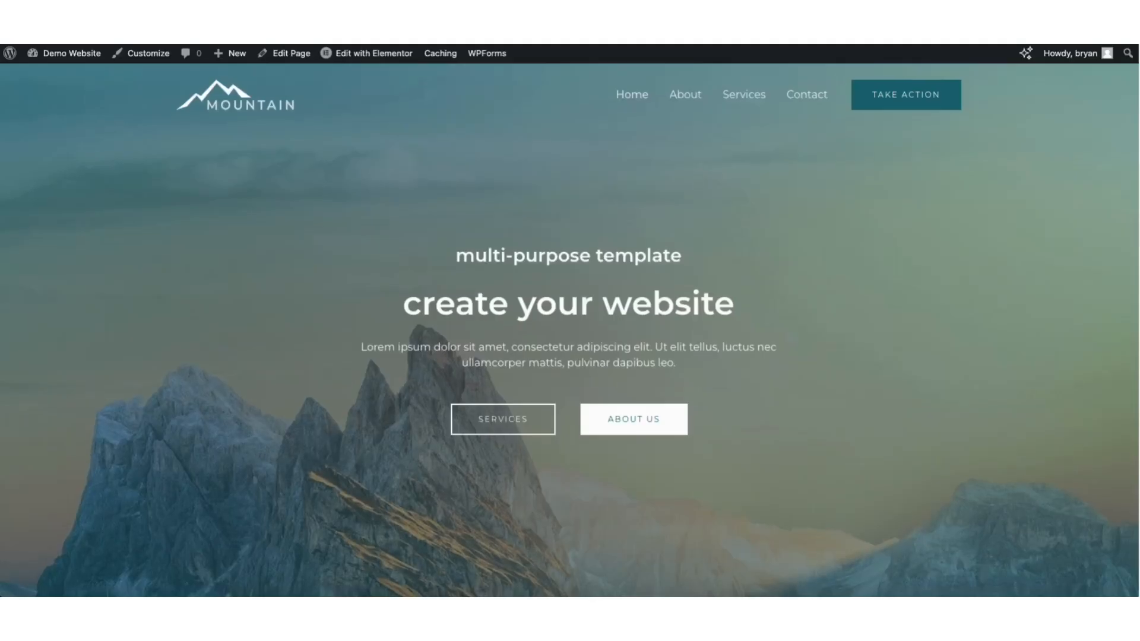
scroll(570, 320, down, 3)
scroll(1137, 217, down, 8)
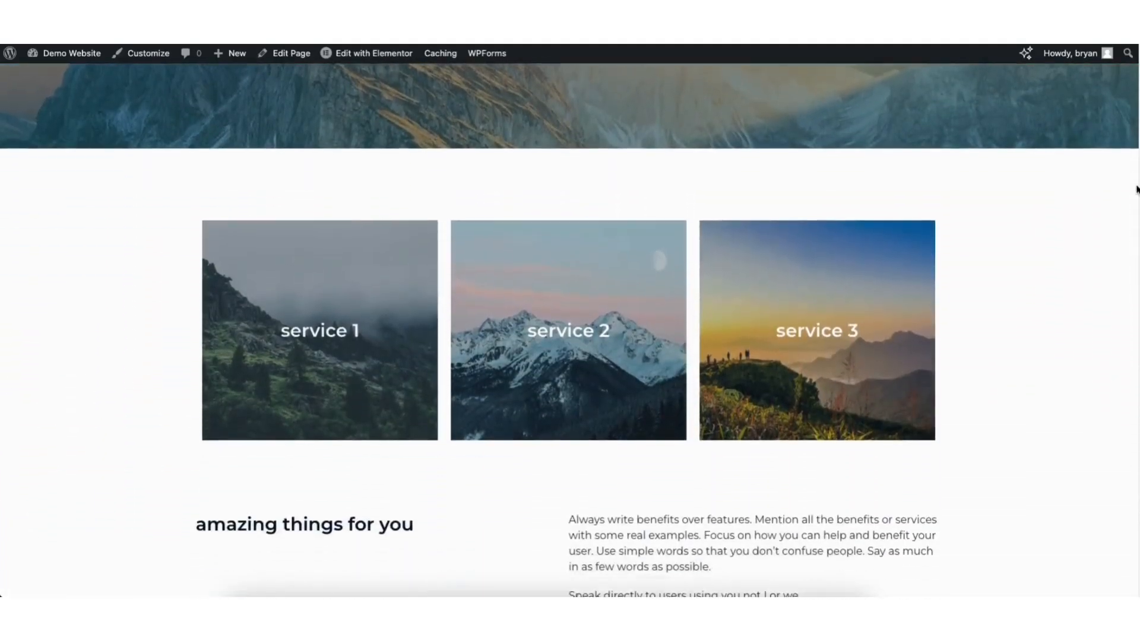
scroll(1138, 217, down, 9)
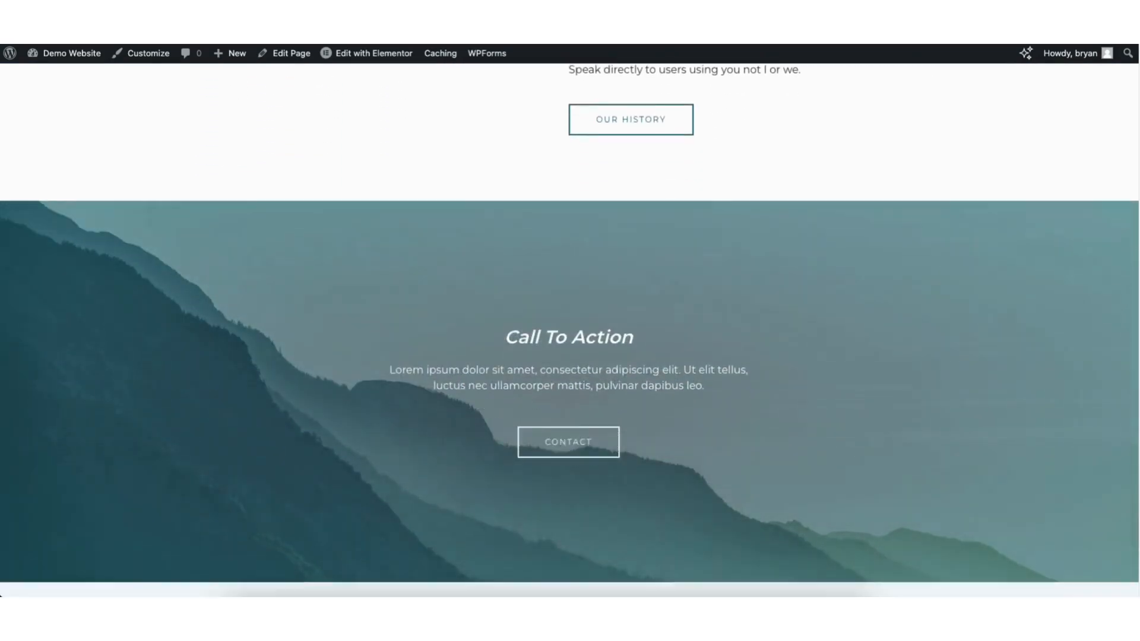
scroll(1137, 374, down, 3)
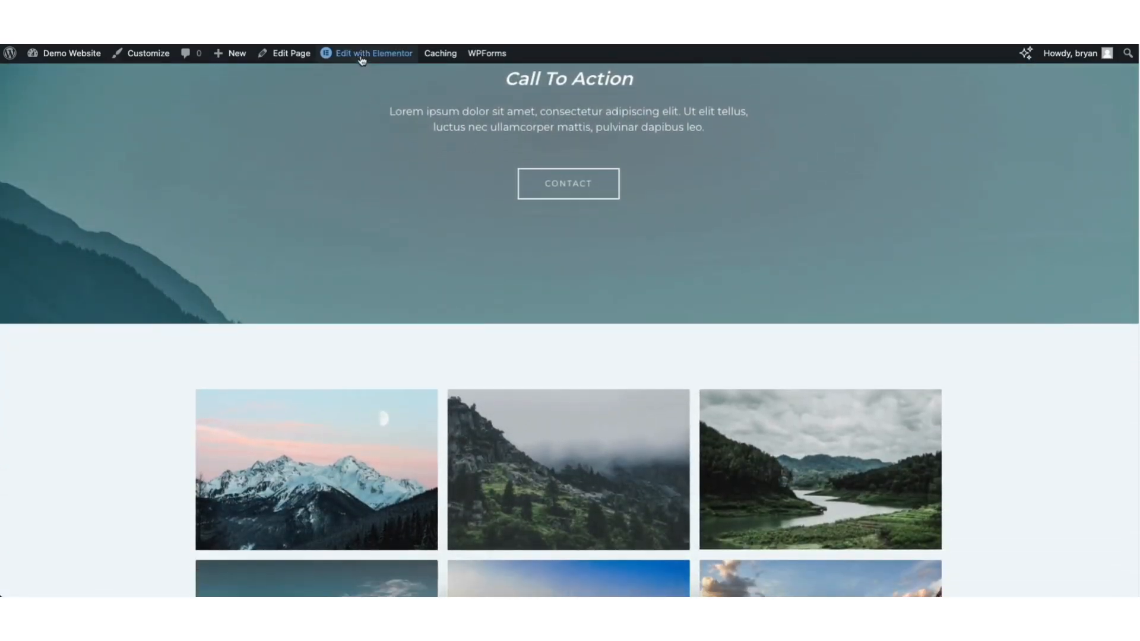
click(360, 58)
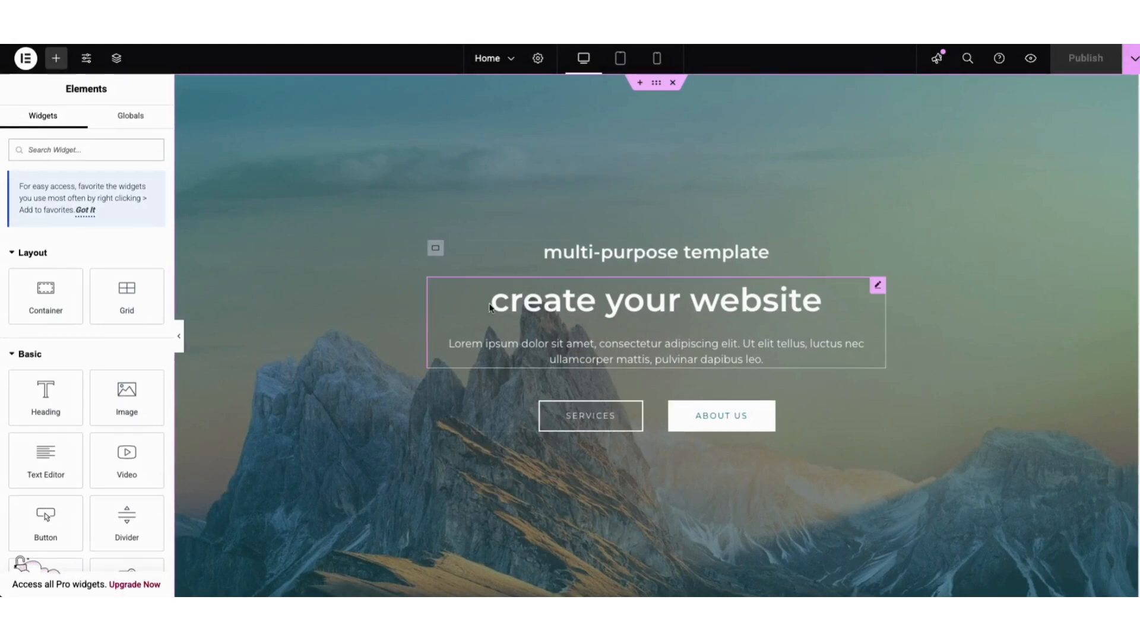
Replace the hero heading "create your website" with "my demo business website."
click(510, 306)
drag(491, 301, 835, 295)
text(my demo b)
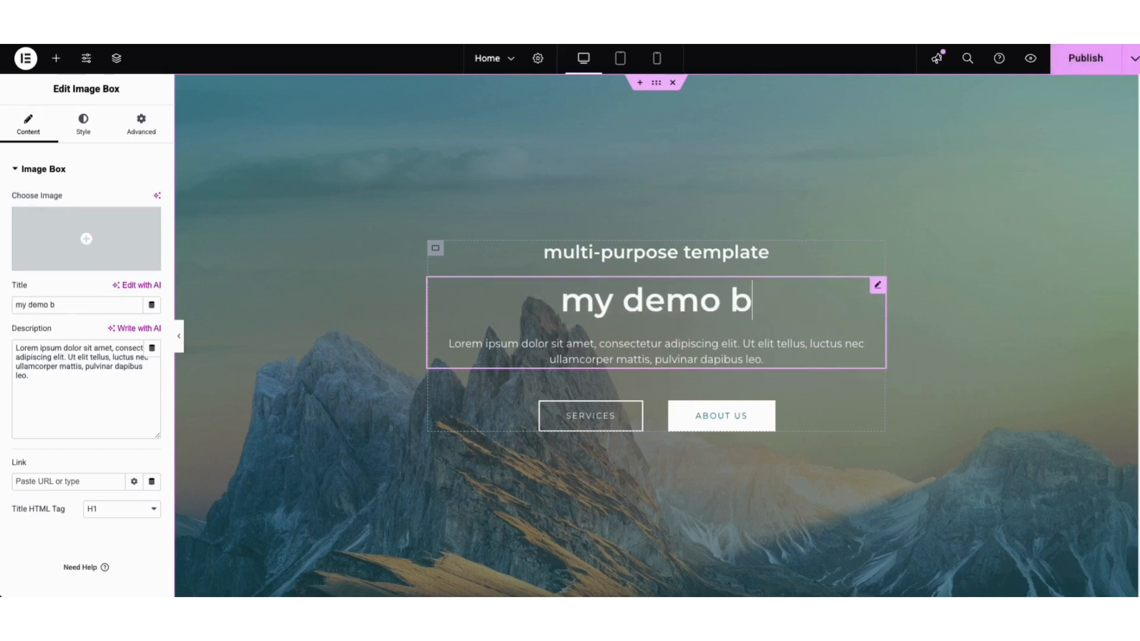
text(usiness website.)
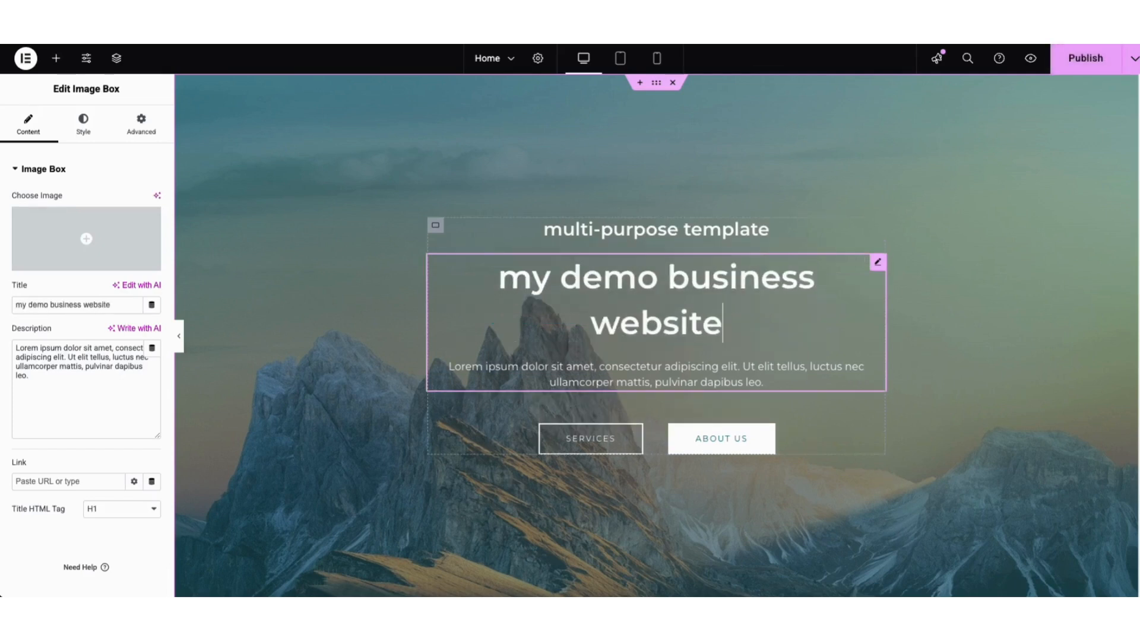
Examine the style options of the hero title, including its typography settings and the available font families
click(86, 129)
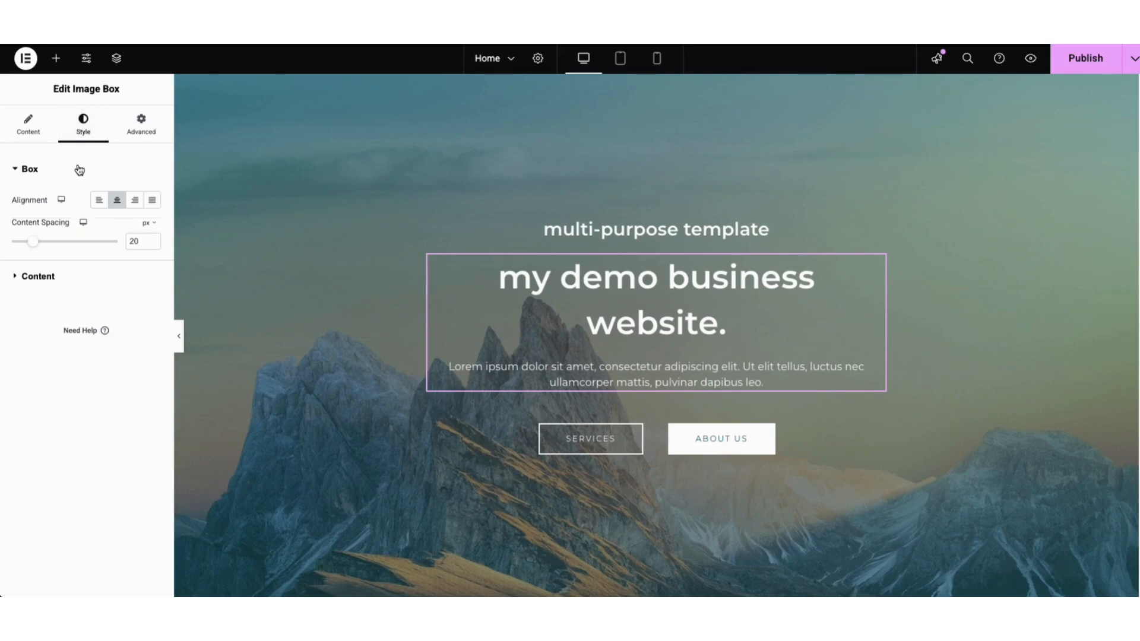
click(43, 276)
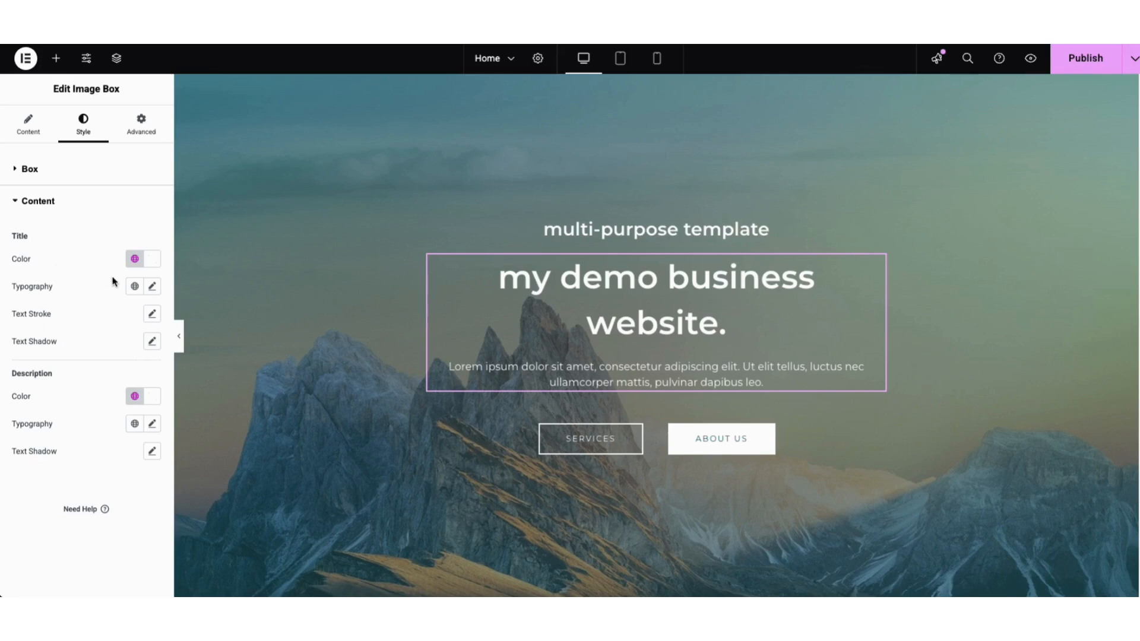
click(153, 288)
click(142, 348)
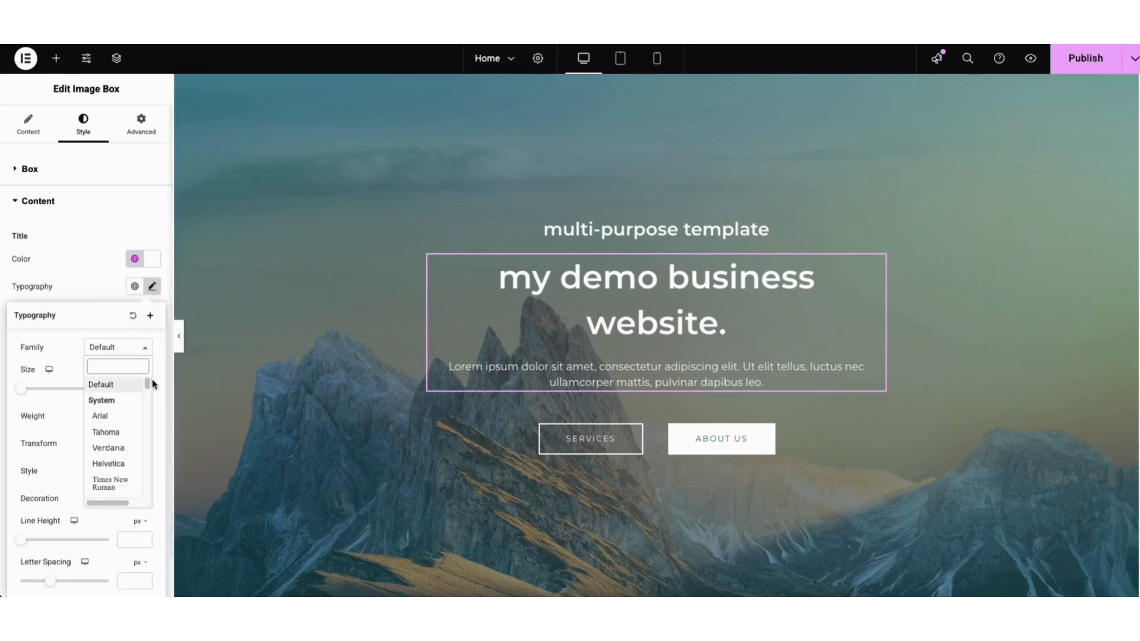
scroll(147, 388, down, 5)
scroll(148, 394, down, 5)
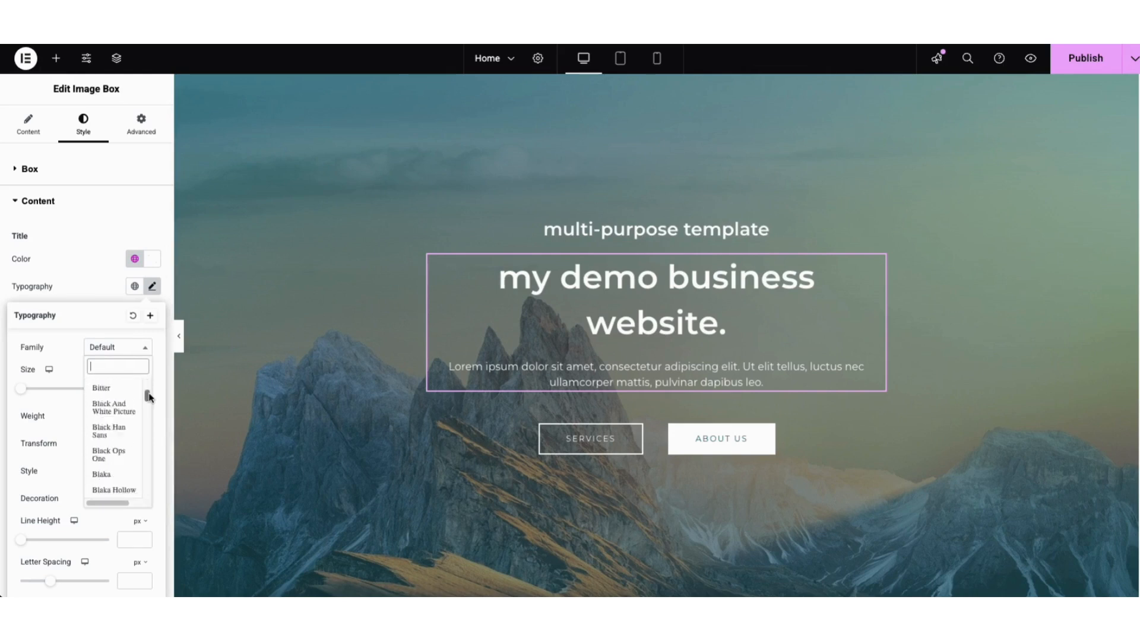
click(70, 355)
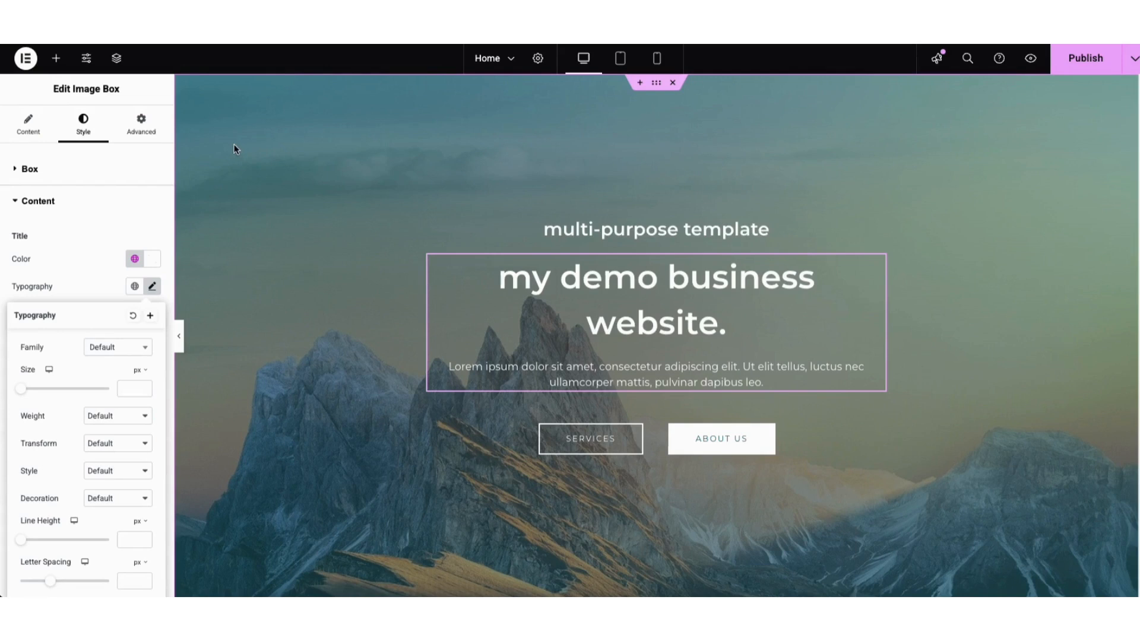
Replace the hero container's background image with the media library photo of a dark-haired woman and a bearded man at a table
right_click(278, 167)
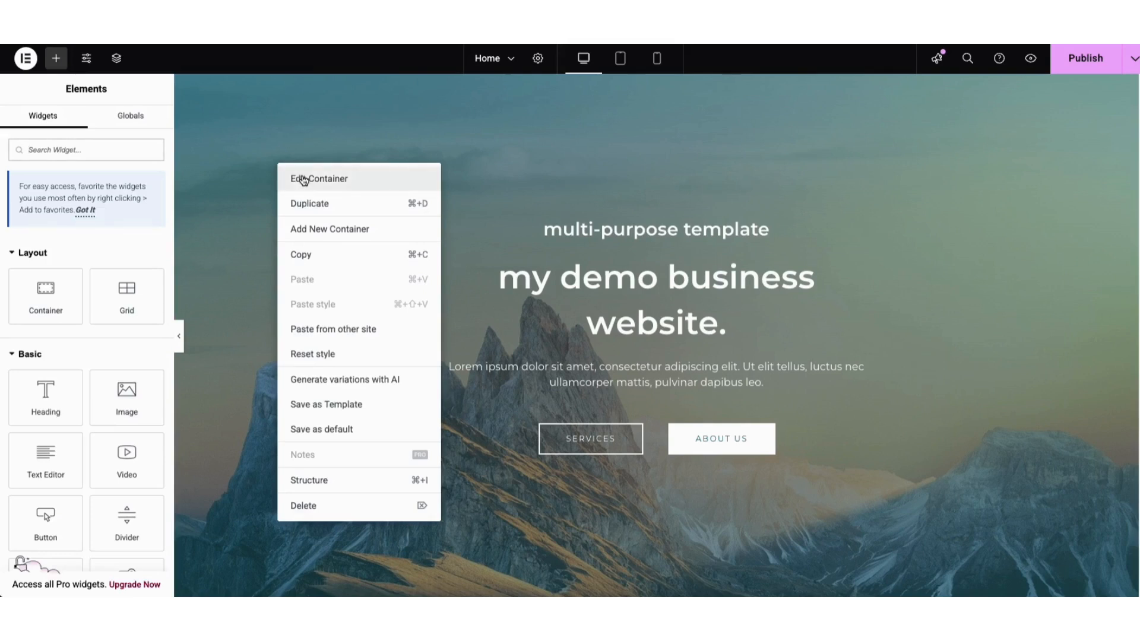
click(302, 178)
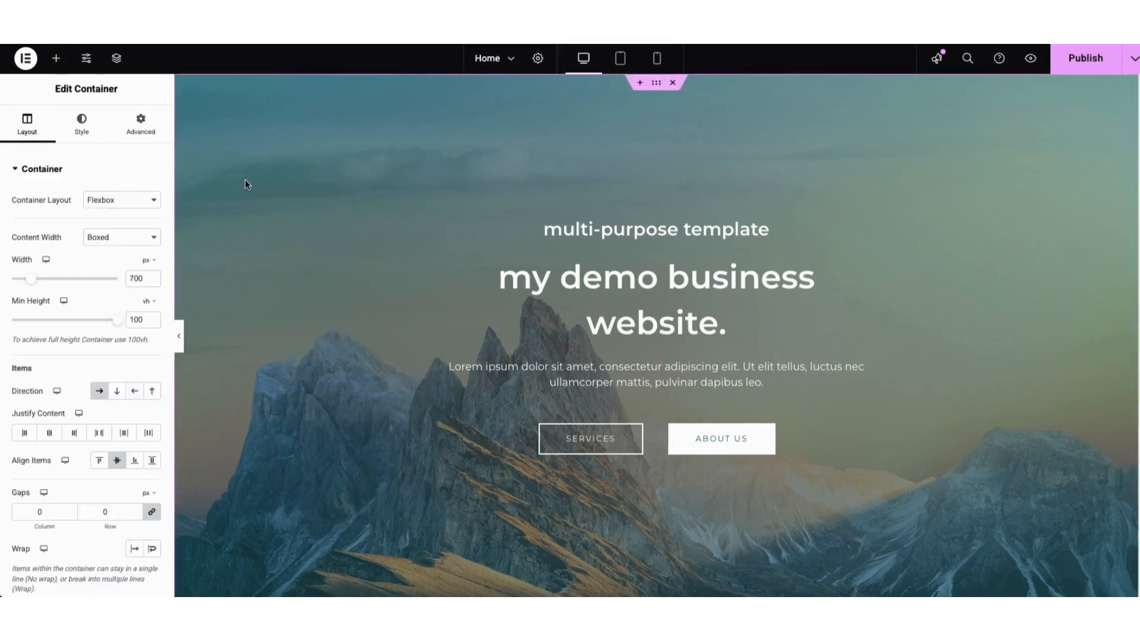
click(78, 128)
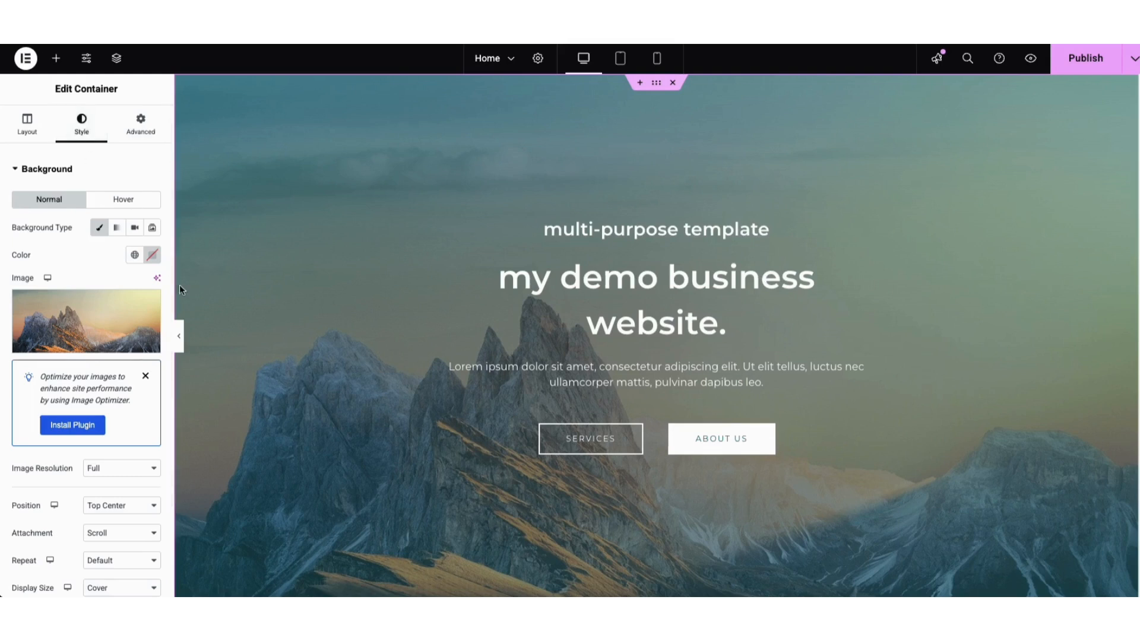
mouse_move(92, 334)
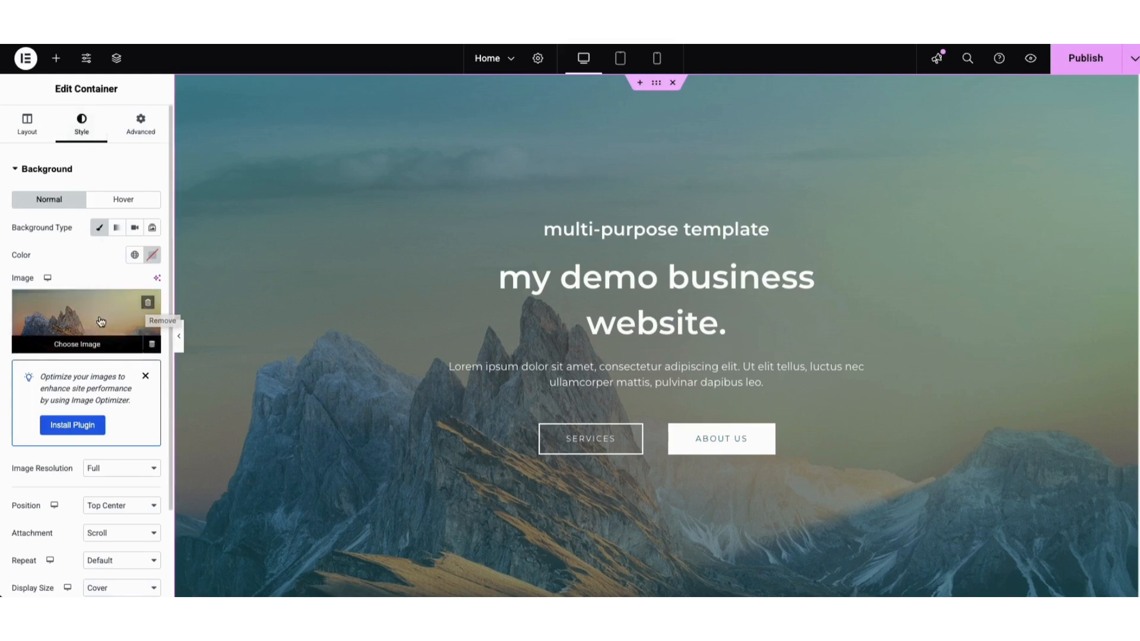
click(70, 336)
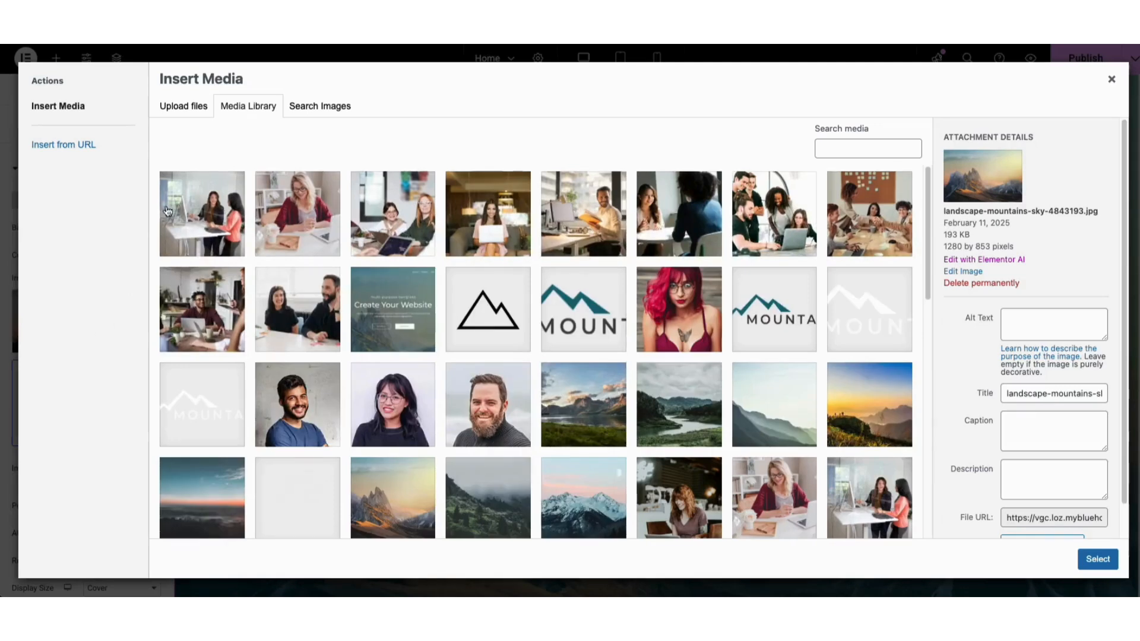
click(175, 109)
click(261, 108)
click(301, 309)
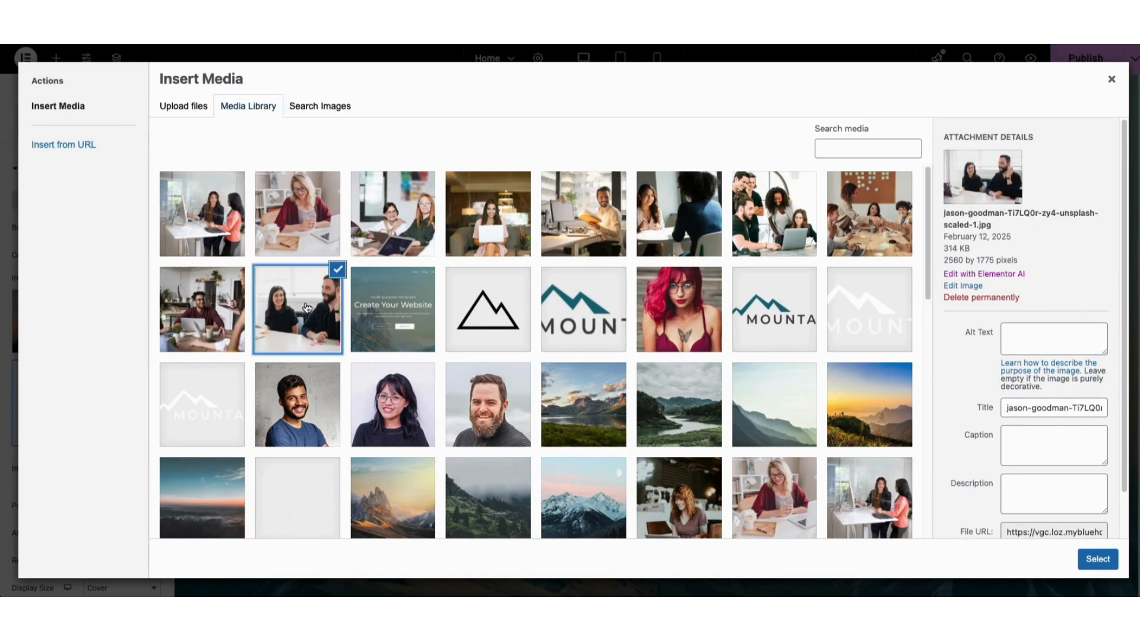
click(1098, 560)
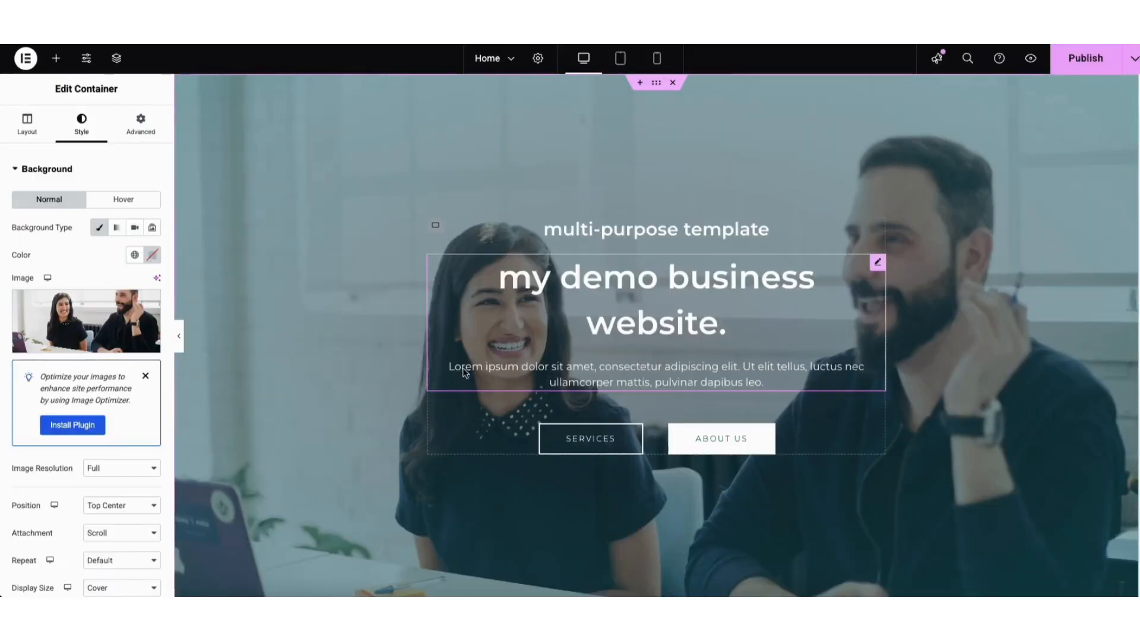
Set the hero container's first background overlay gradient color to #113042 and the overlay opacity to 0.56
scroll(177, 472, down, 3)
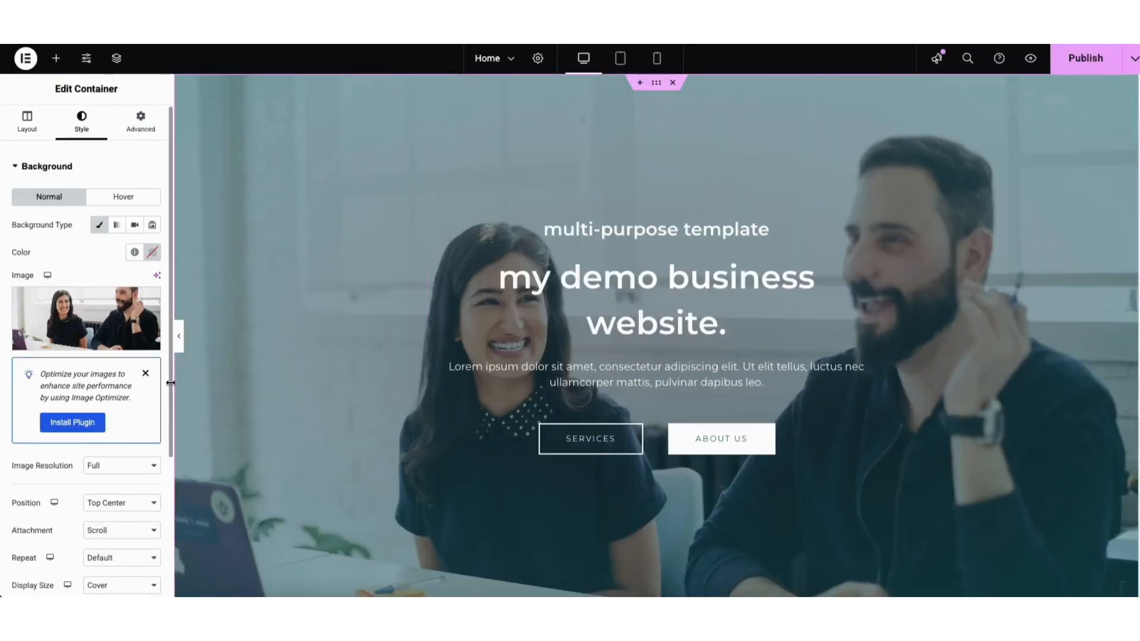
scroll(177, 481, down, 1)
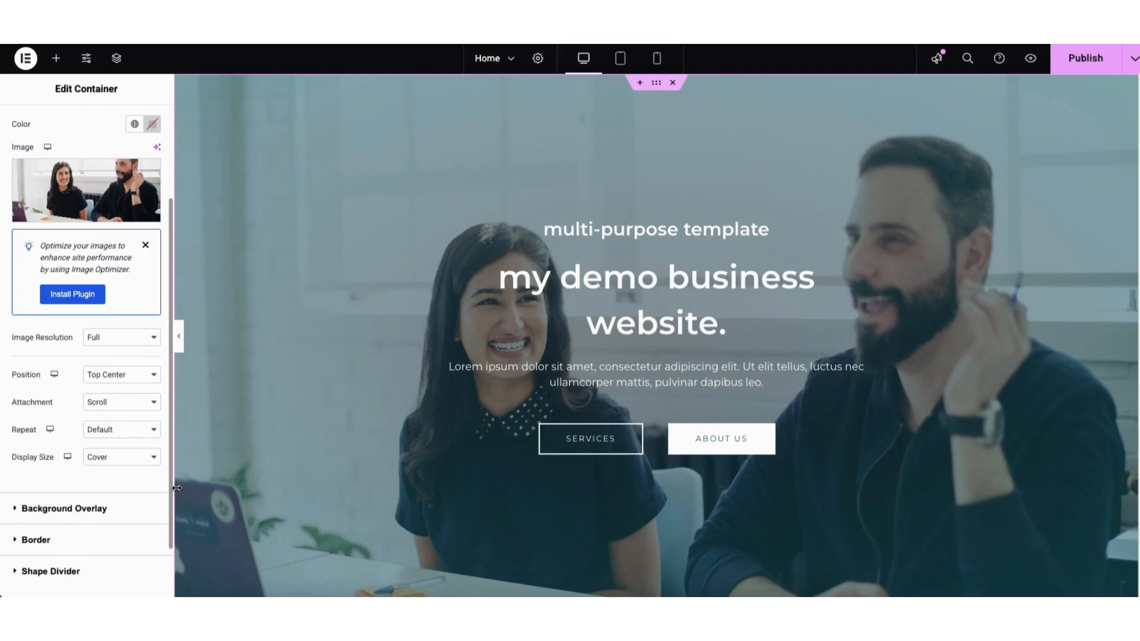
scroll(165, 490, down, 1)
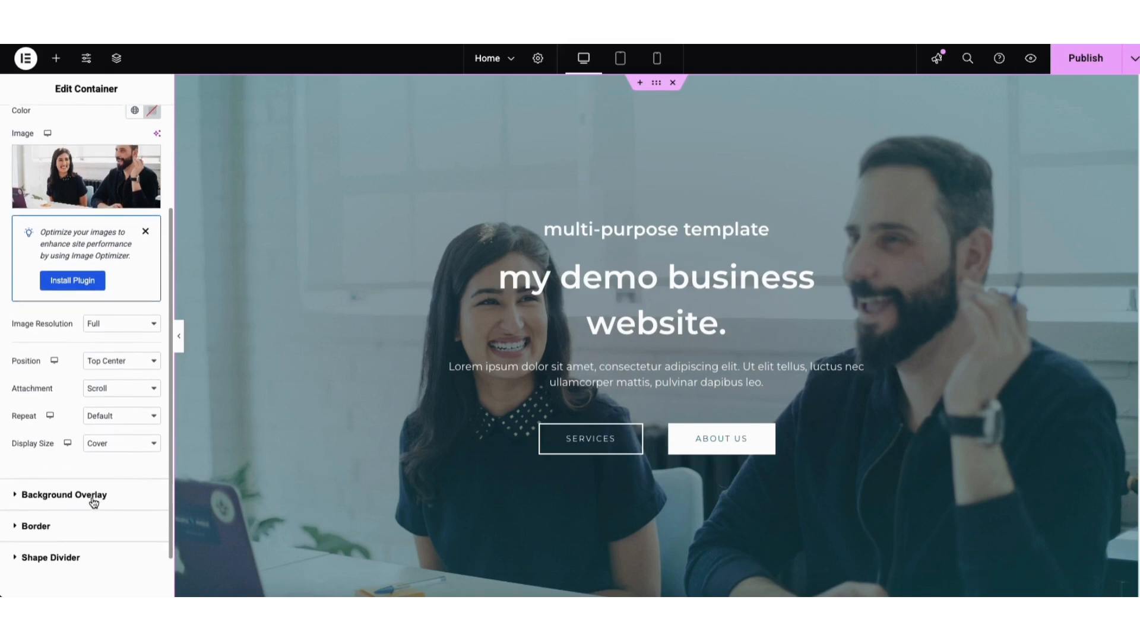
click(90, 499)
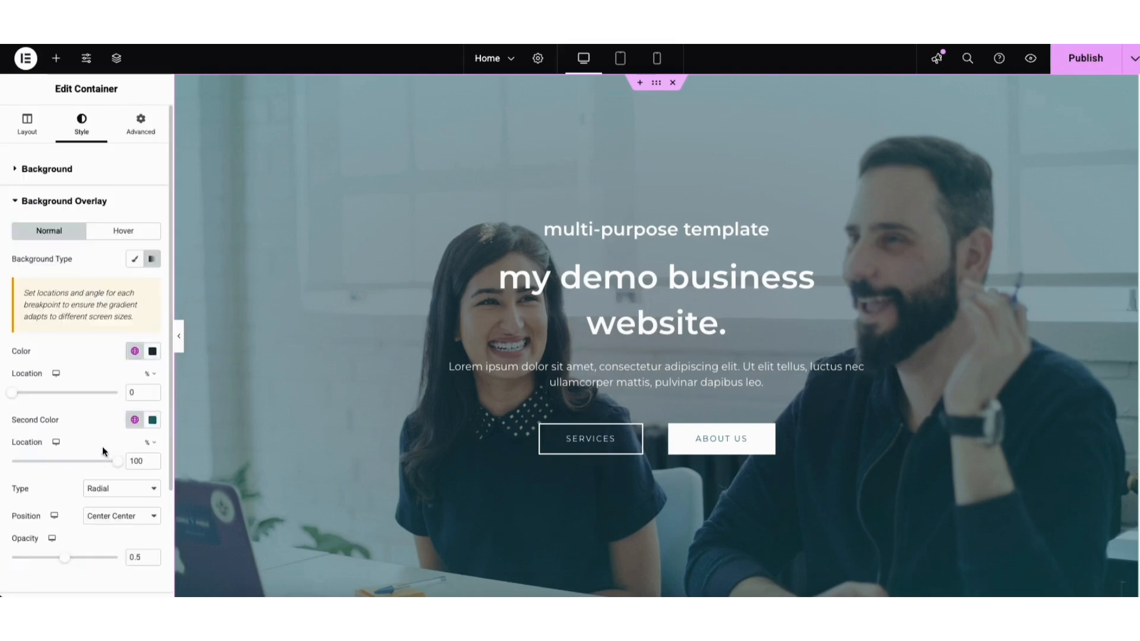
click(152, 351)
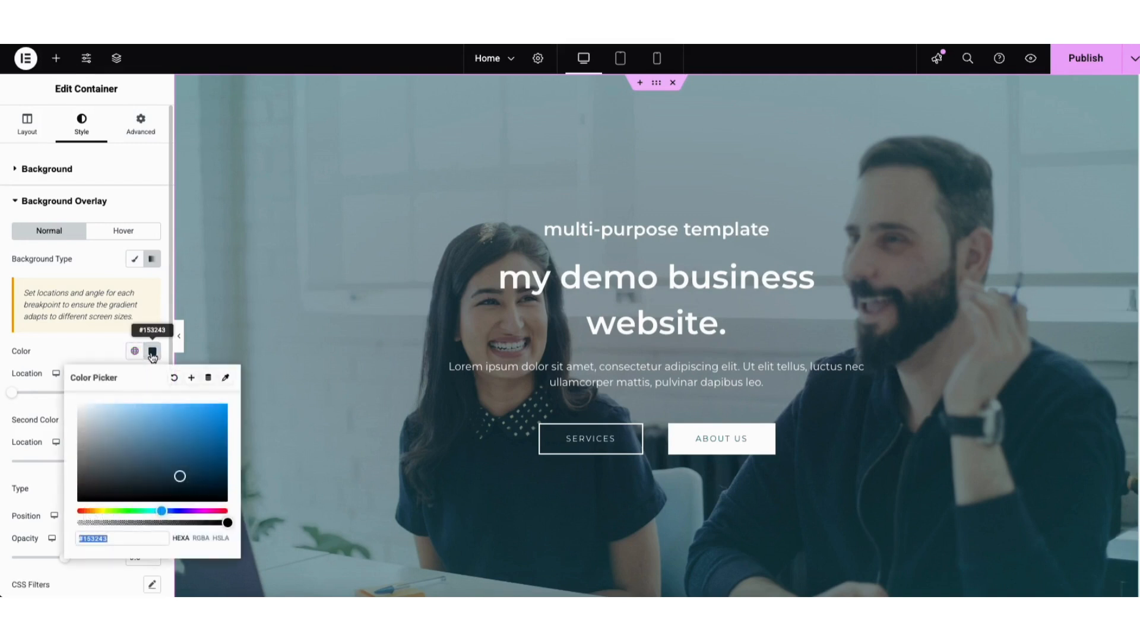
mouse_move(179, 476)
mouse_down()
mouse_move(208, 421)
mouse_move(187, 476)
mouse_up()
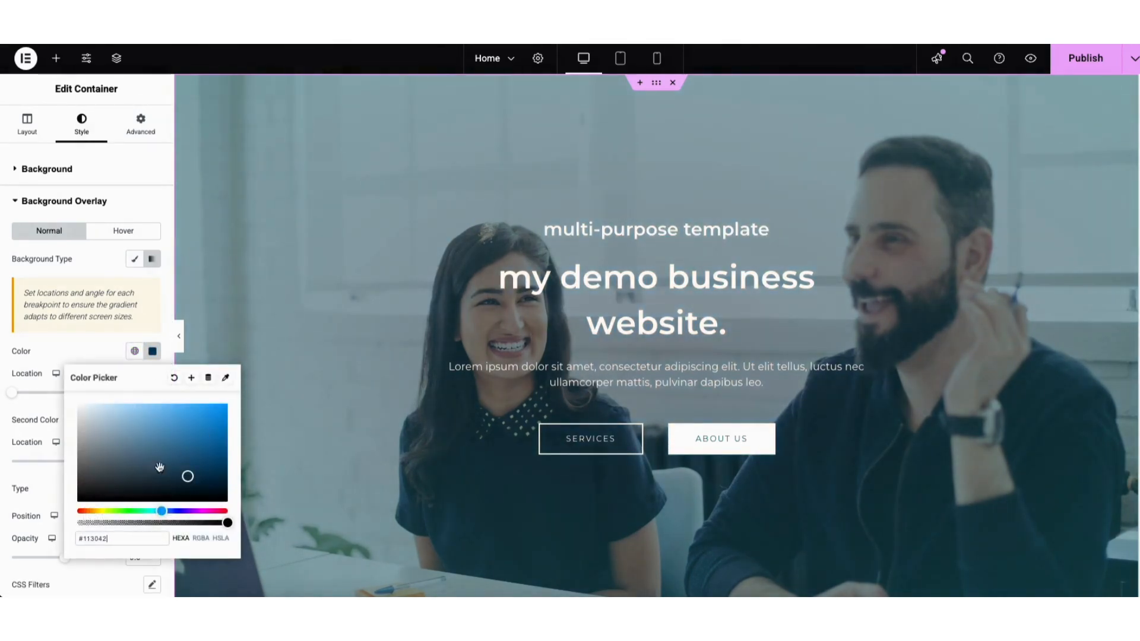
click(51, 488)
mouse_move(64, 557)
mouse_down()
mouse_move(38, 563)
mouse_move(110, 563)
mouse_move(73, 568)
mouse_up()
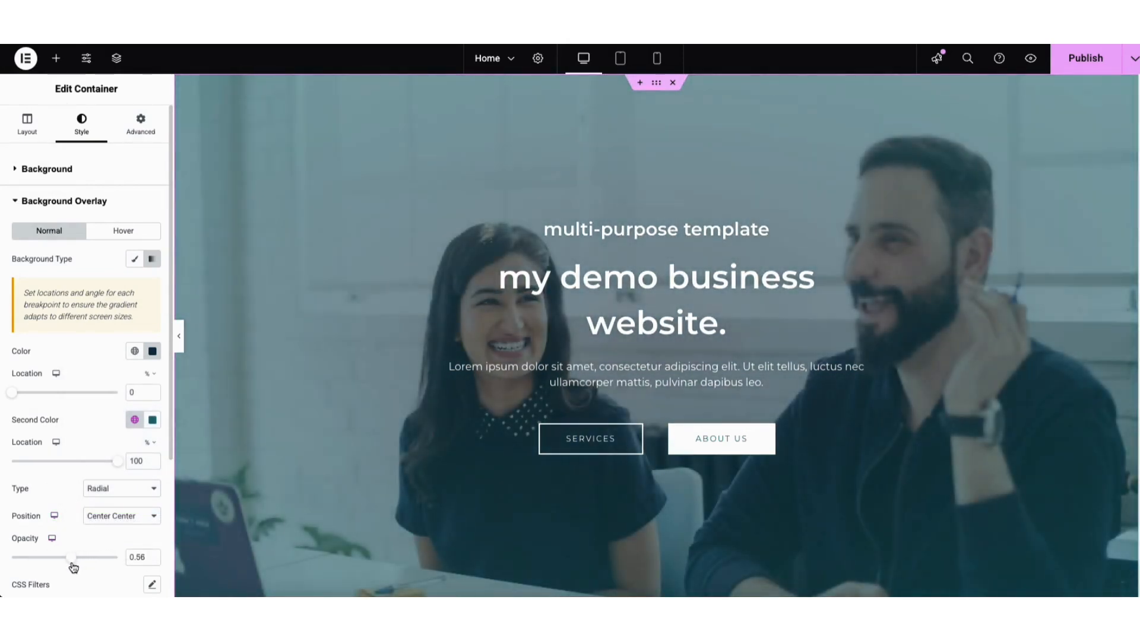
Examine the hero's Services button: its text, link options, icon library, and normal and hover style settings
click(567, 446)
drag(86, 227, 115, 227)
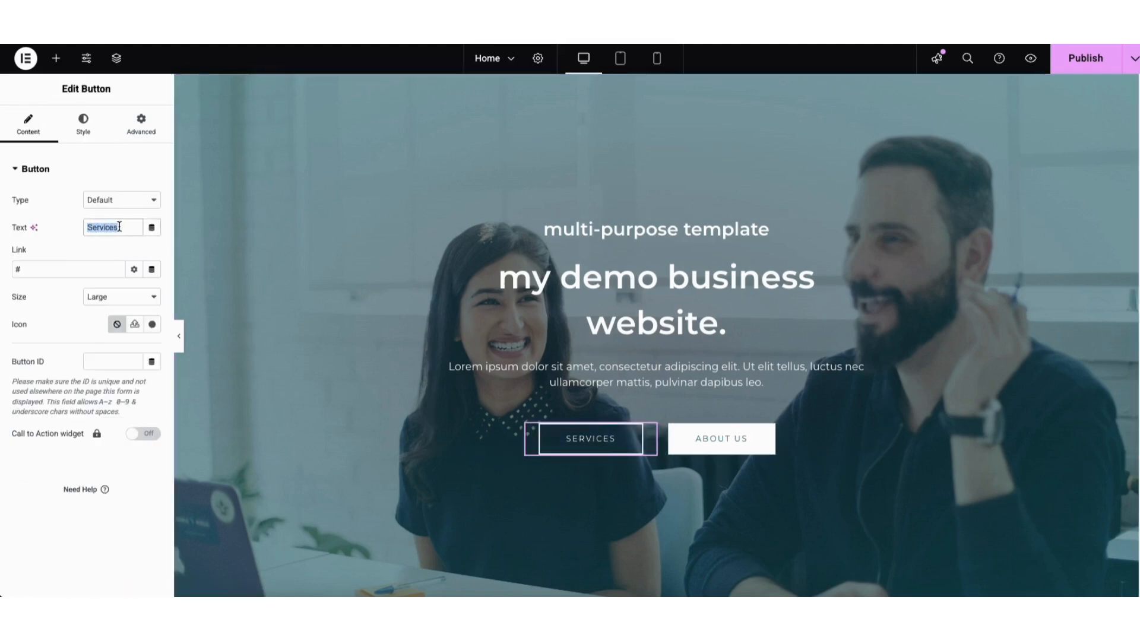
click(38, 268)
click(134, 270)
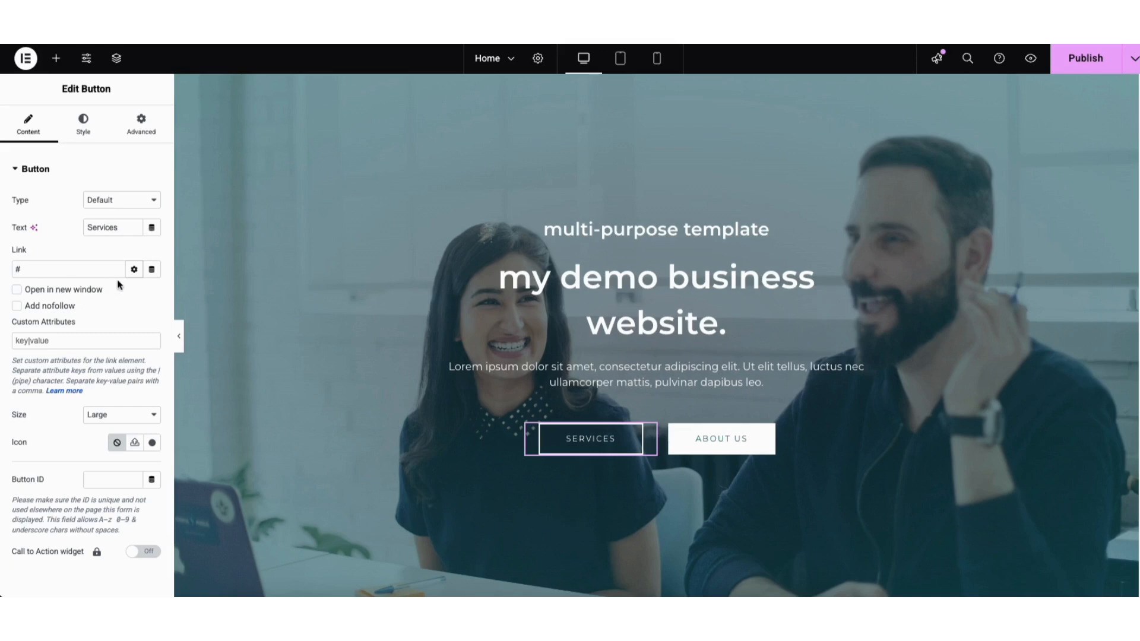
click(133, 271)
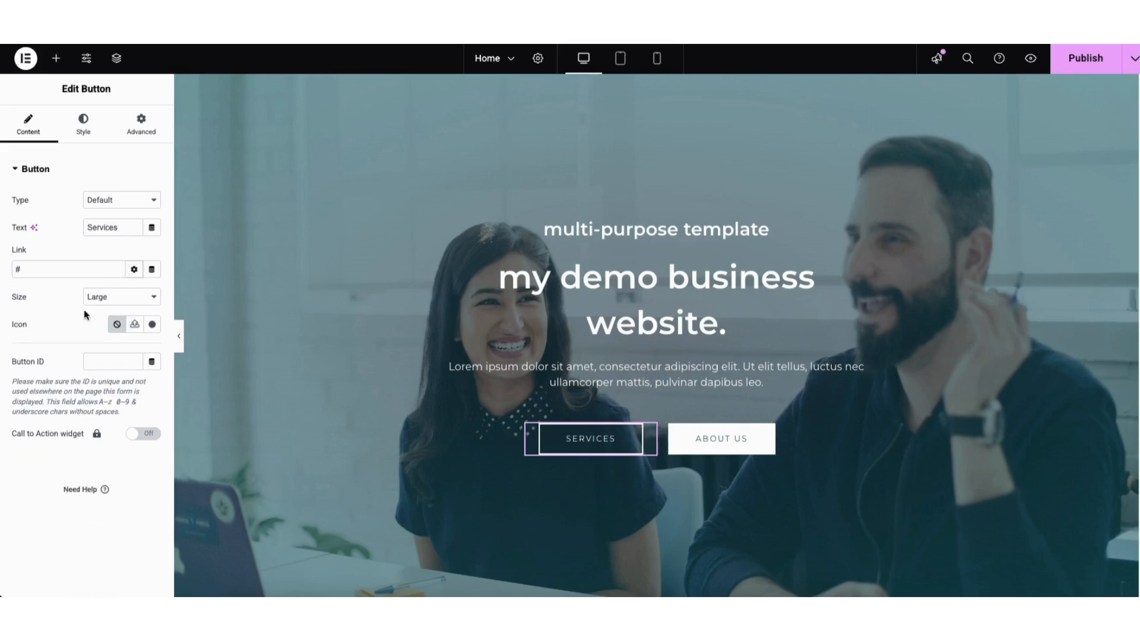
click(152, 324)
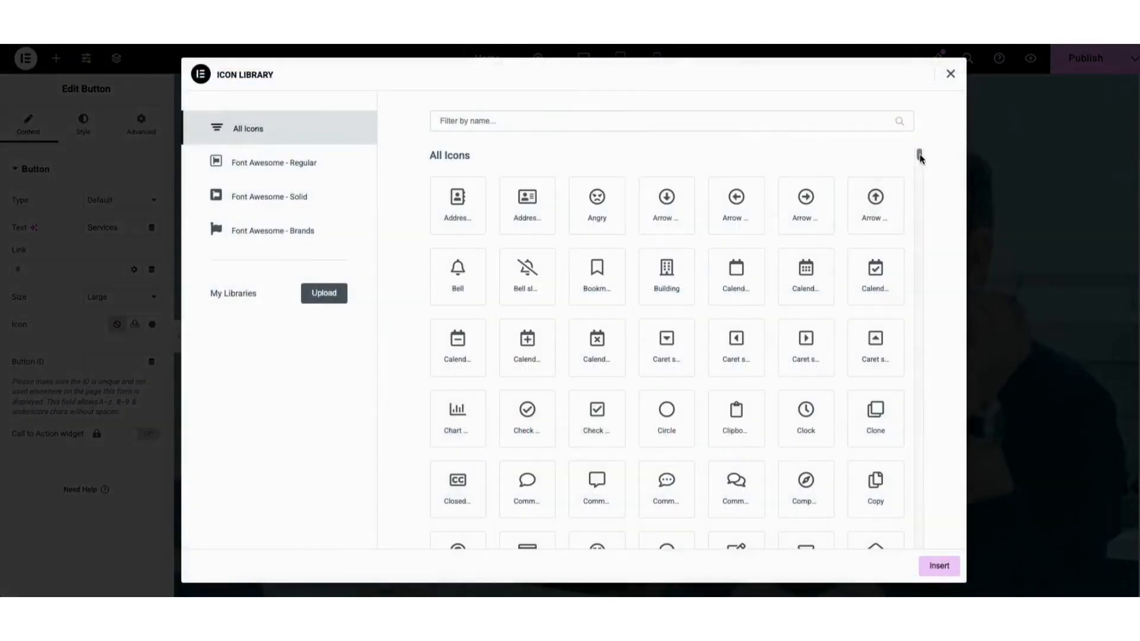
scroll(921, 158, down, 10)
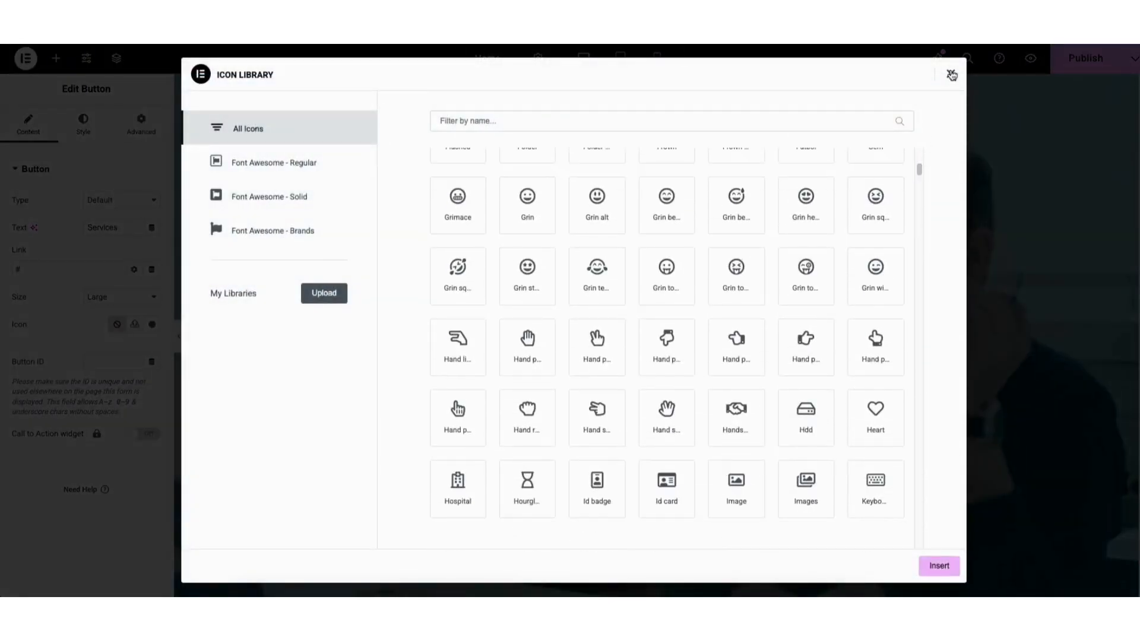
click(952, 75)
click(83, 126)
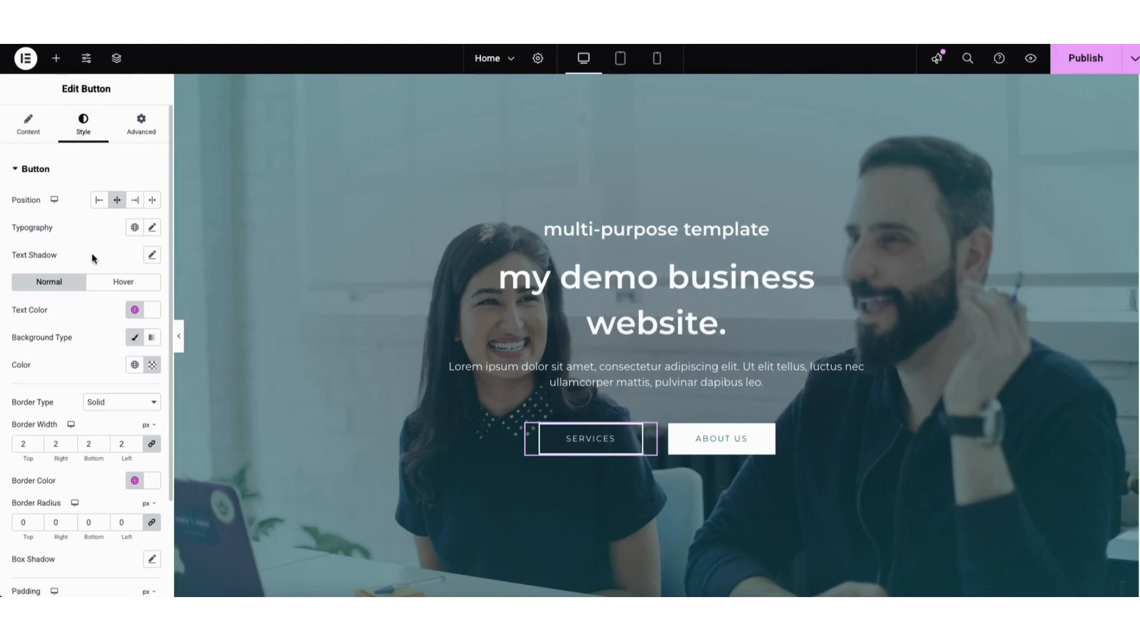
click(98, 284)
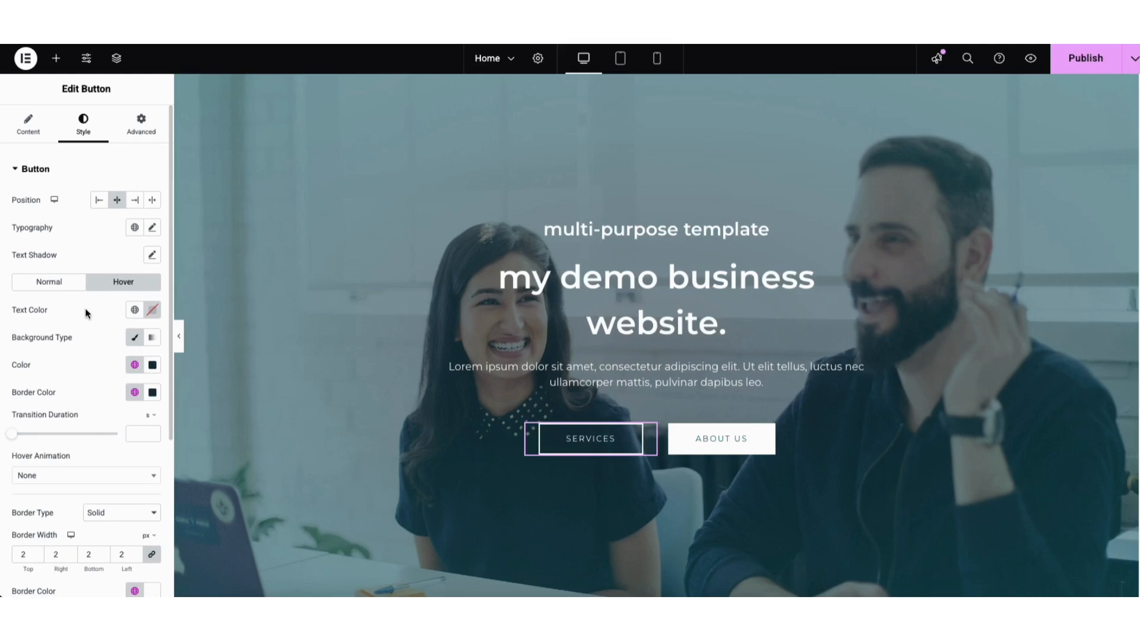
Delete the About Us button from the hero and move the Services button directly beneath the hero paragraph
right_click(696, 440)
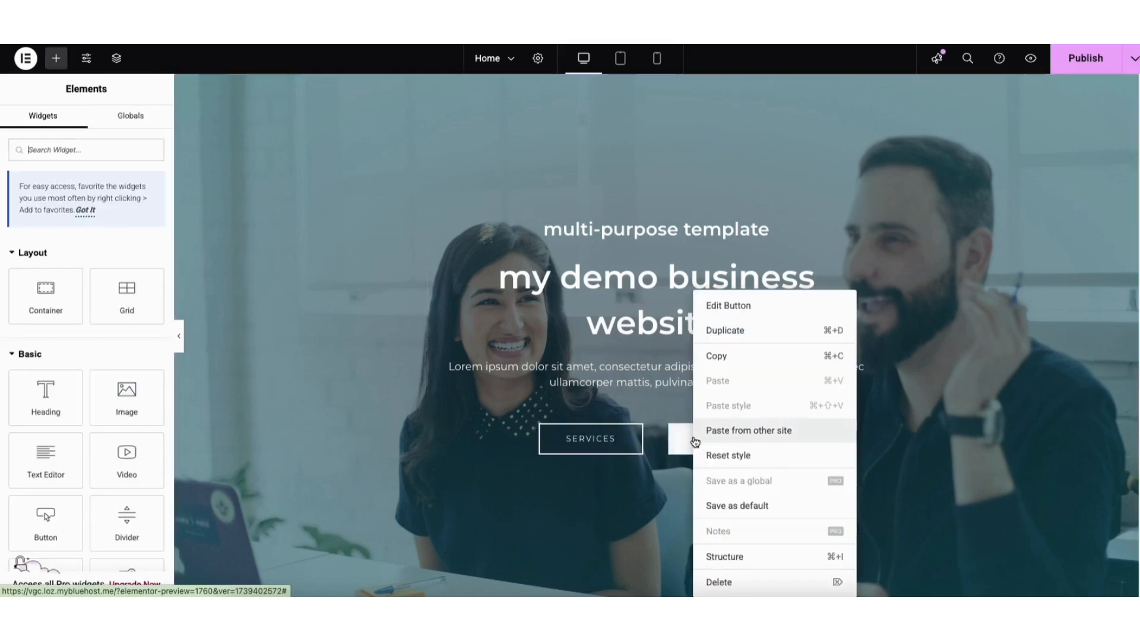
click(727, 583)
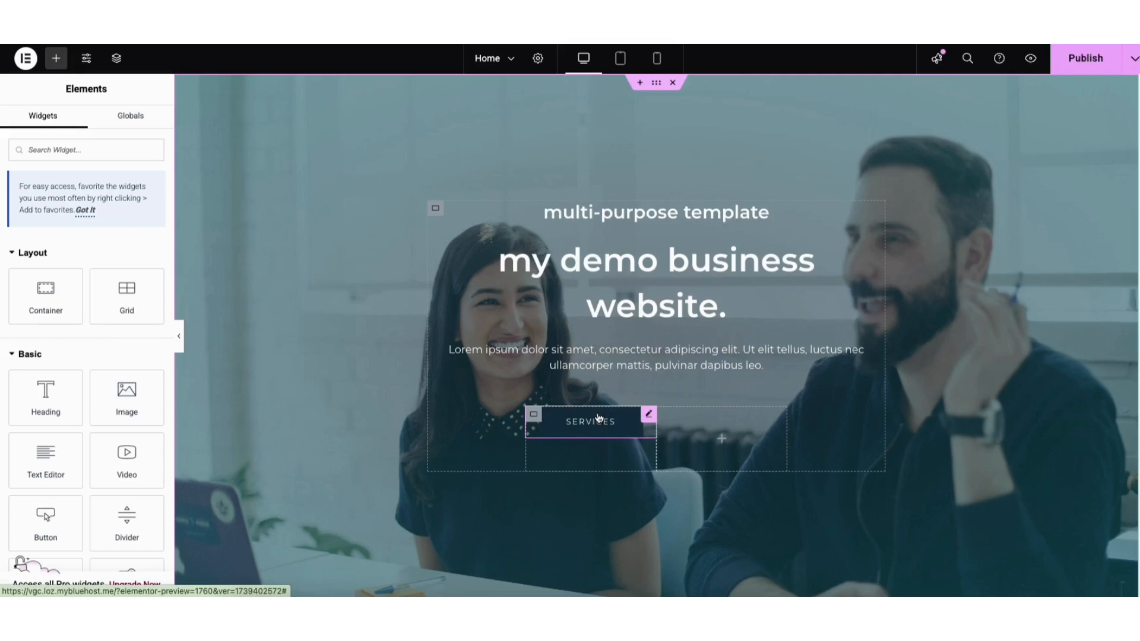
drag(600, 417, 655, 371)
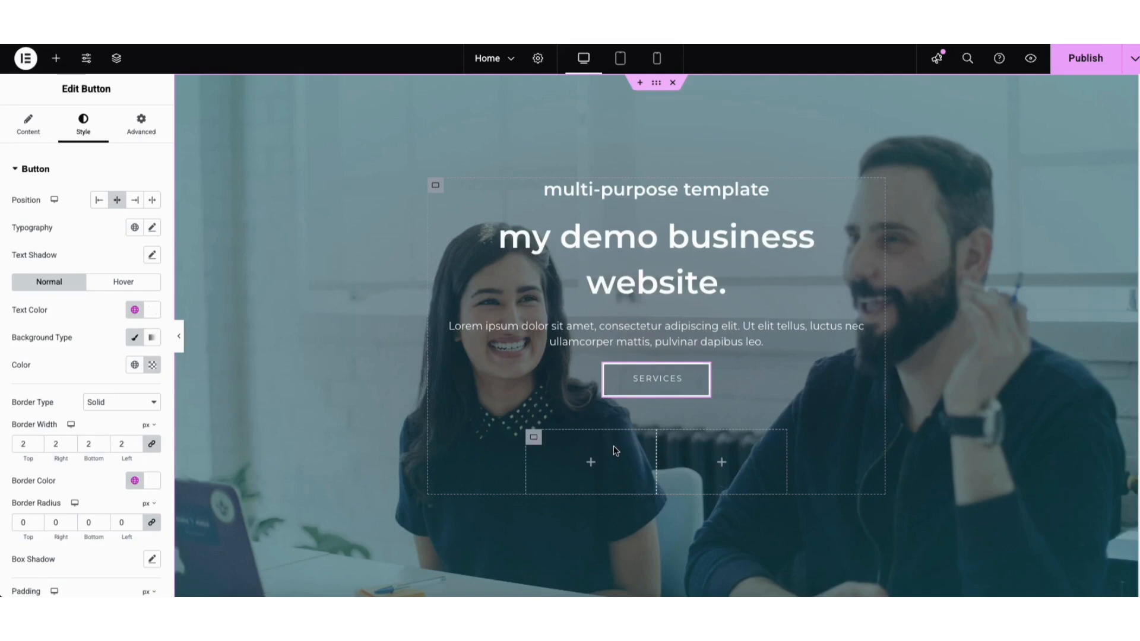
Delete the empty containers left beneath the Services button in the hero
right_click(595, 443)
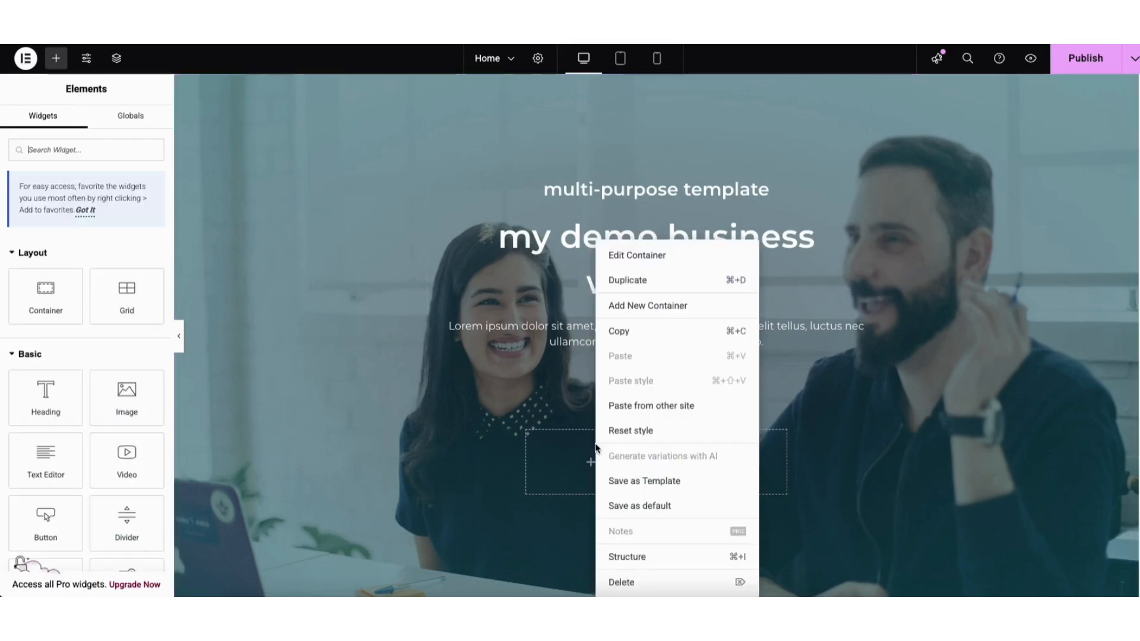
click(621, 581)
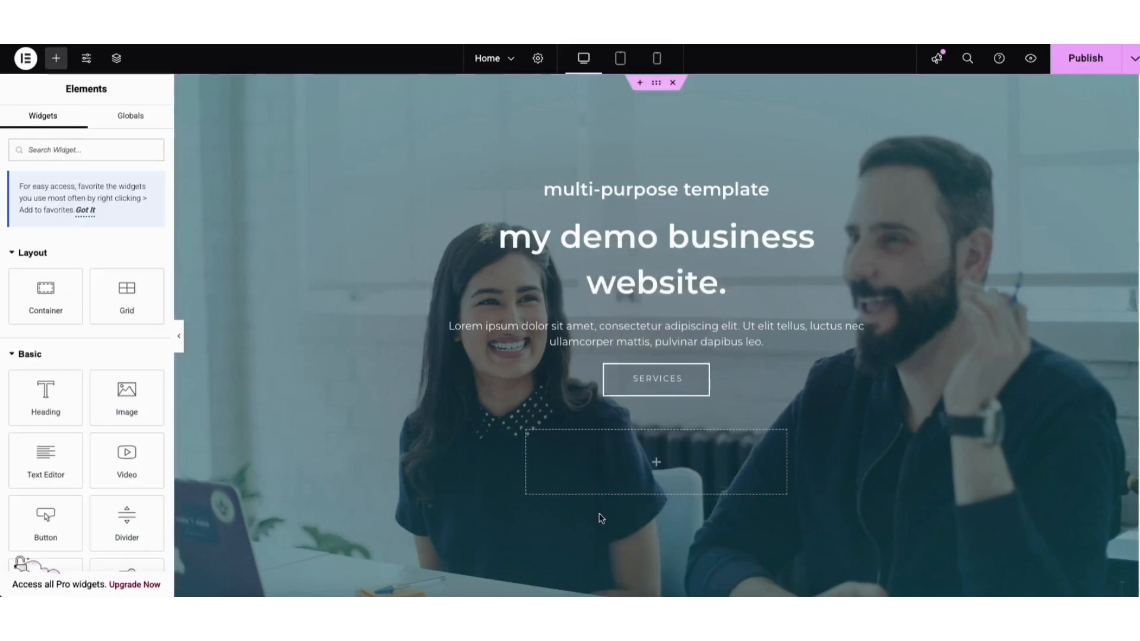
right_click(596, 454)
click(622, 580)
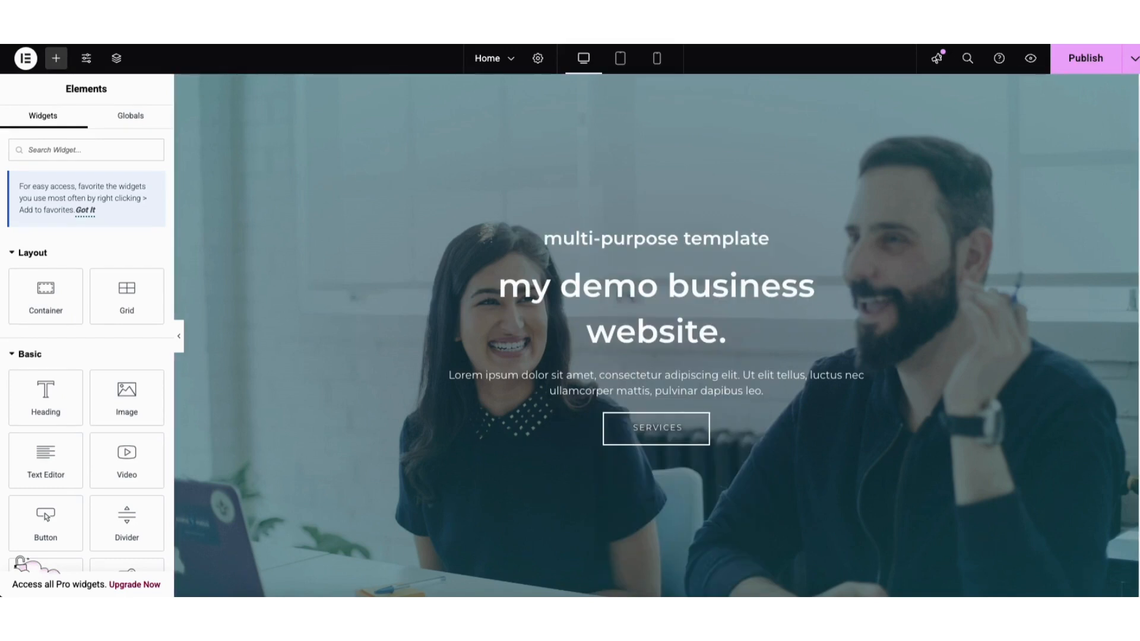
Move the benefits paragraph beside "amazing things for you" below the "Speak directly to users" line and back above it
scroll(1122, 196, down, 10)
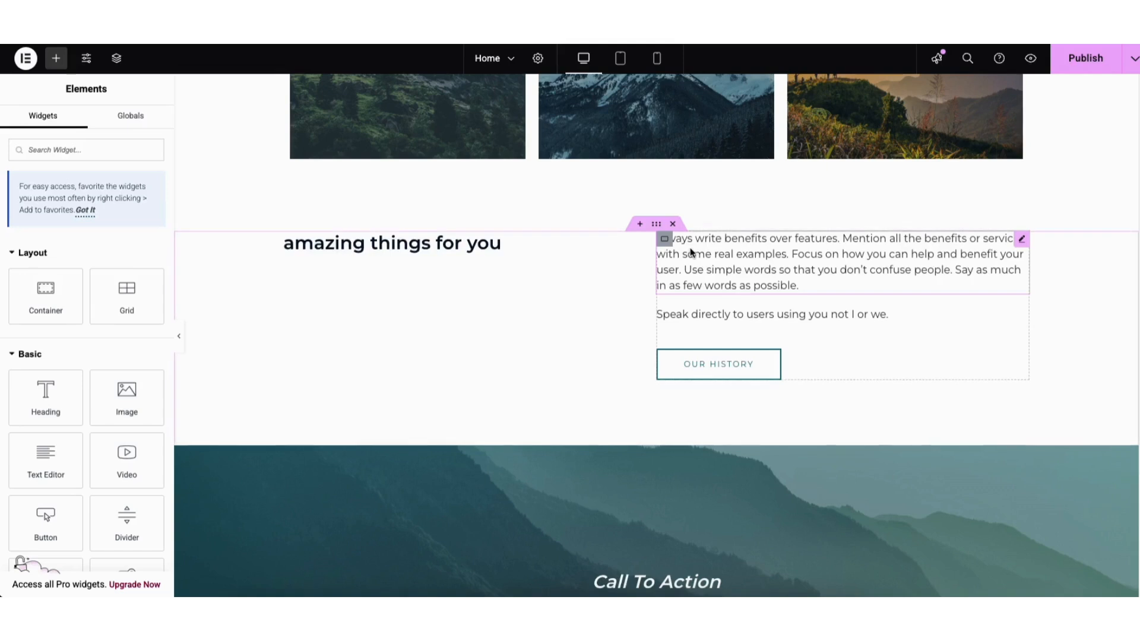
drag(936, 274, 793, 352)
mouse_move(1020, 331)
mouse_down()
mouse_move(980, 276)
mouse_move(922, 231)
mouse_up()
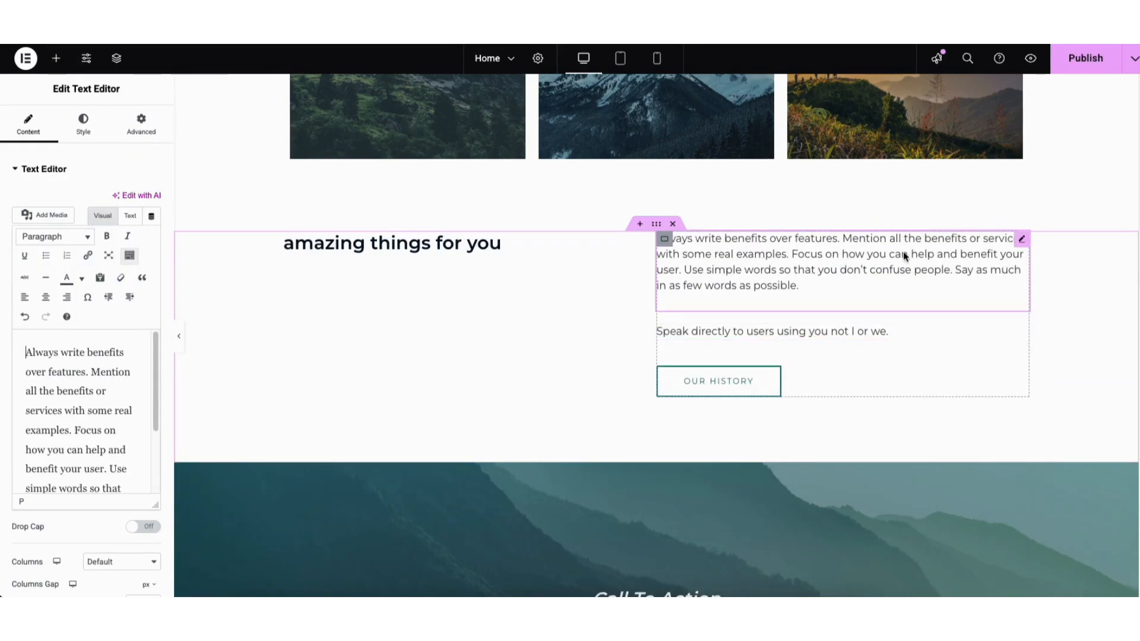
Add a Heading widget beneath the "amazing things for you" heading and delete it again
click(56, 59)
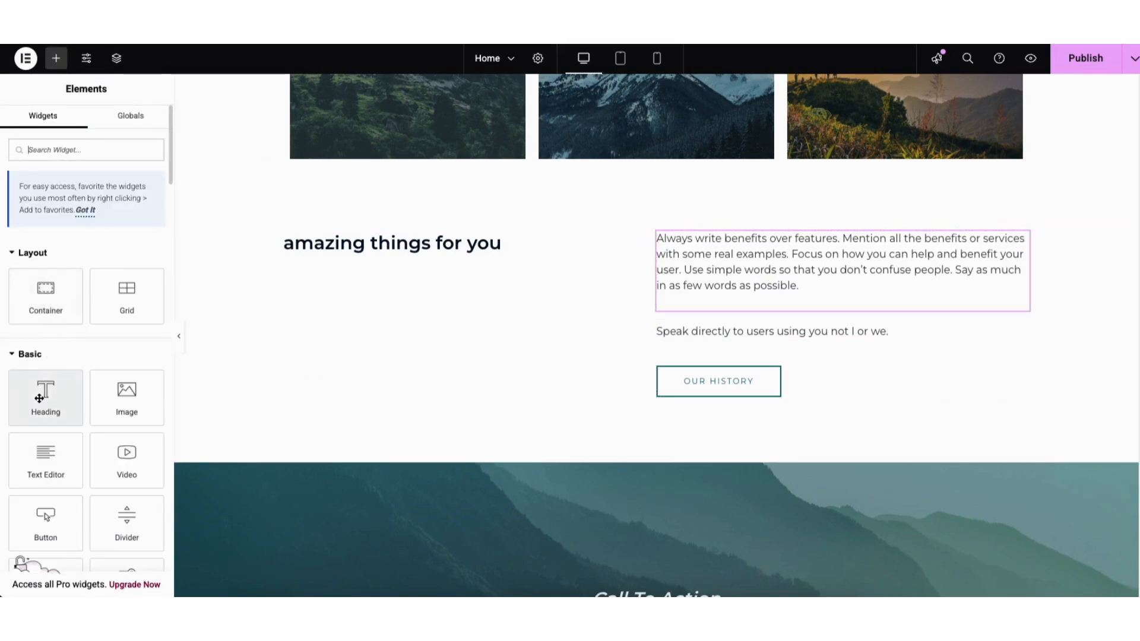
drag(90, 396, 426, 255)
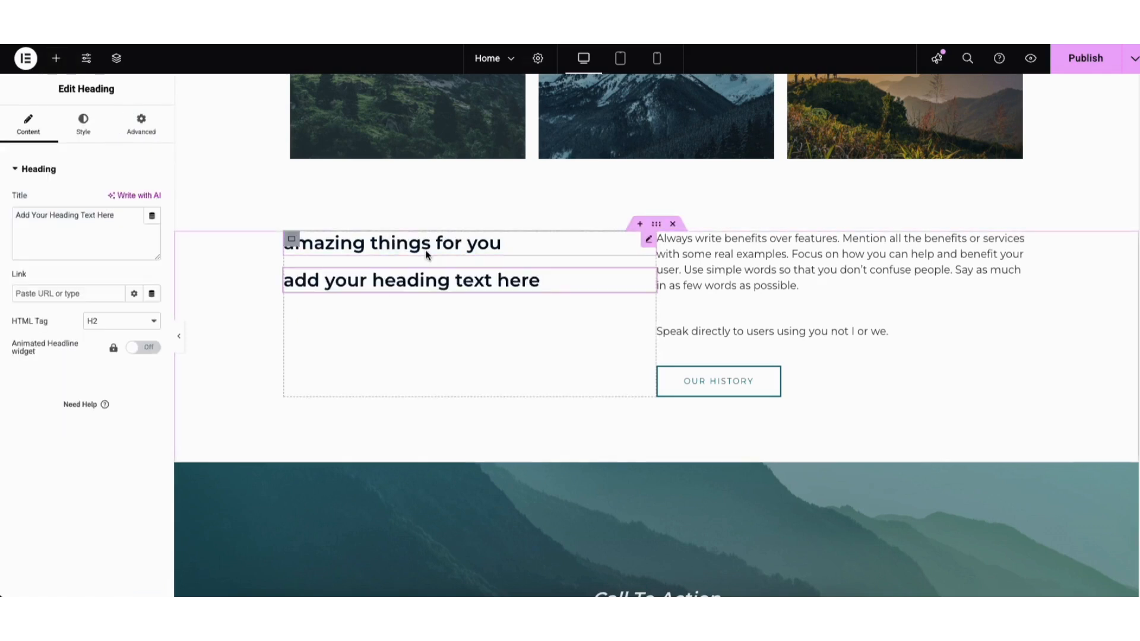
right_click(402, 282)
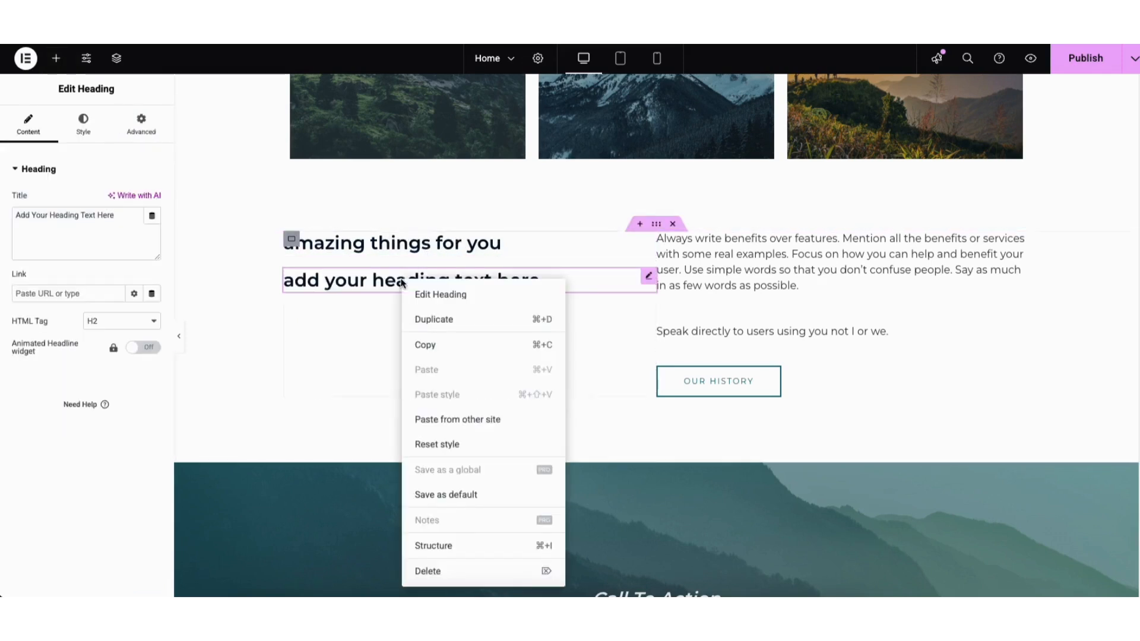
click(435, 572)
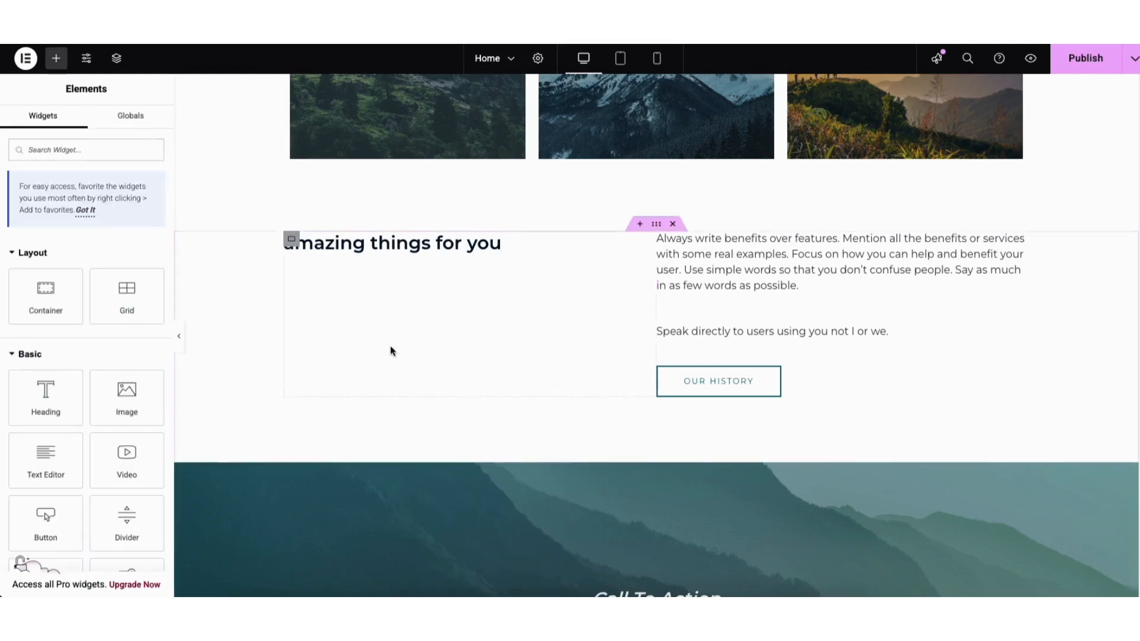
Duplicate the "amazing things for you" heading
right_click(392, 246)
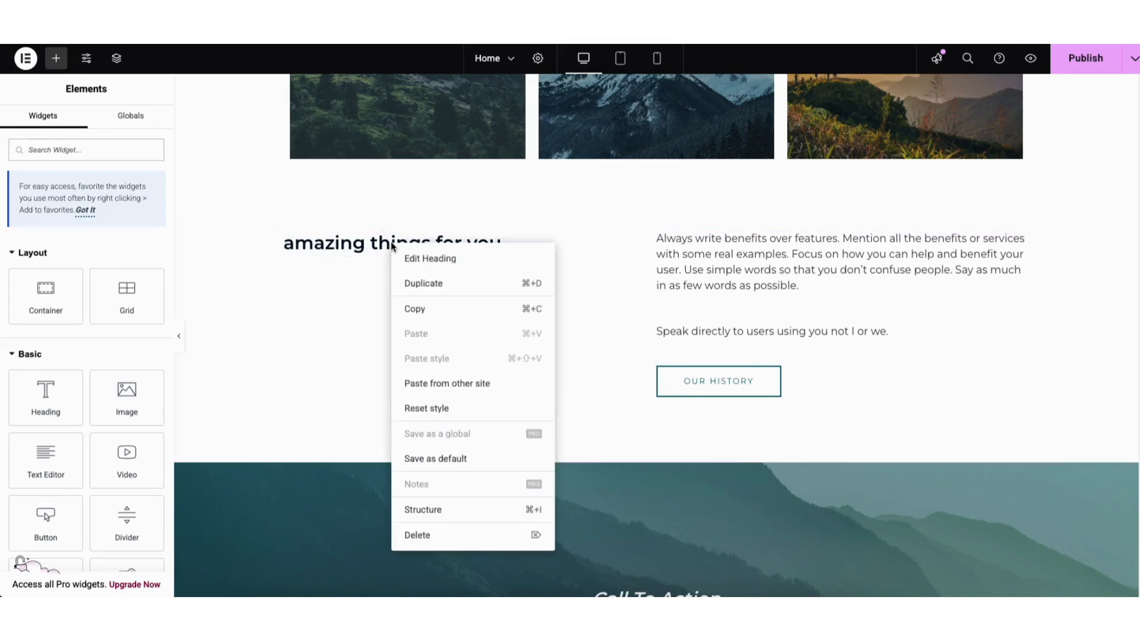
click(418, 285)
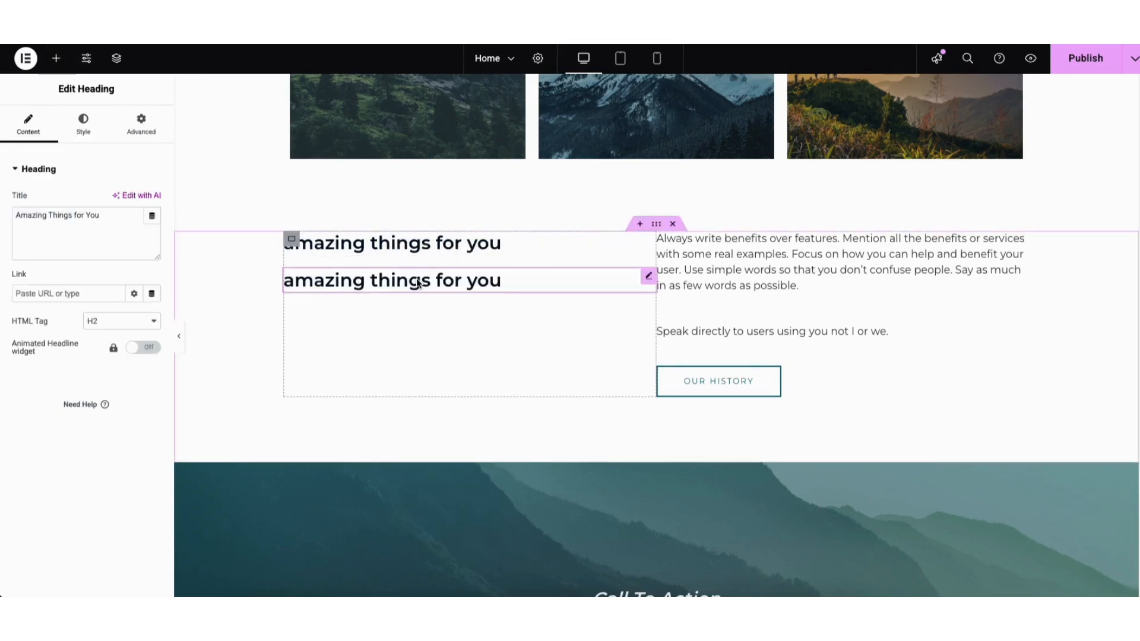
Examine the background style settings of the service 1 container and open its background image chooser
scroll(1126, 195, up, 5)
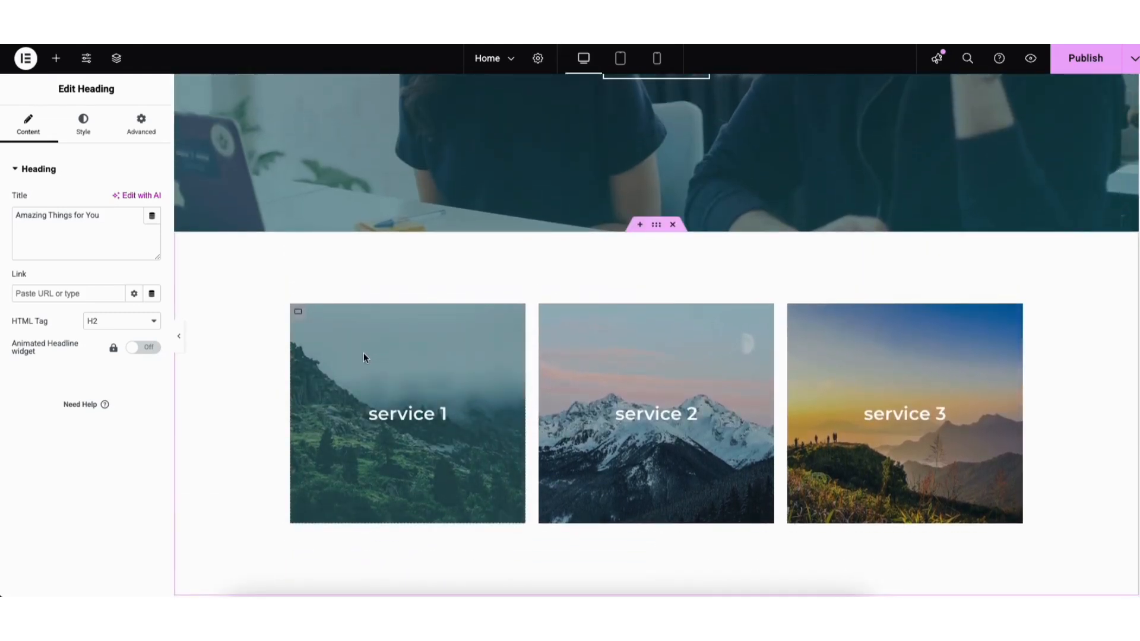
click(299, 315)
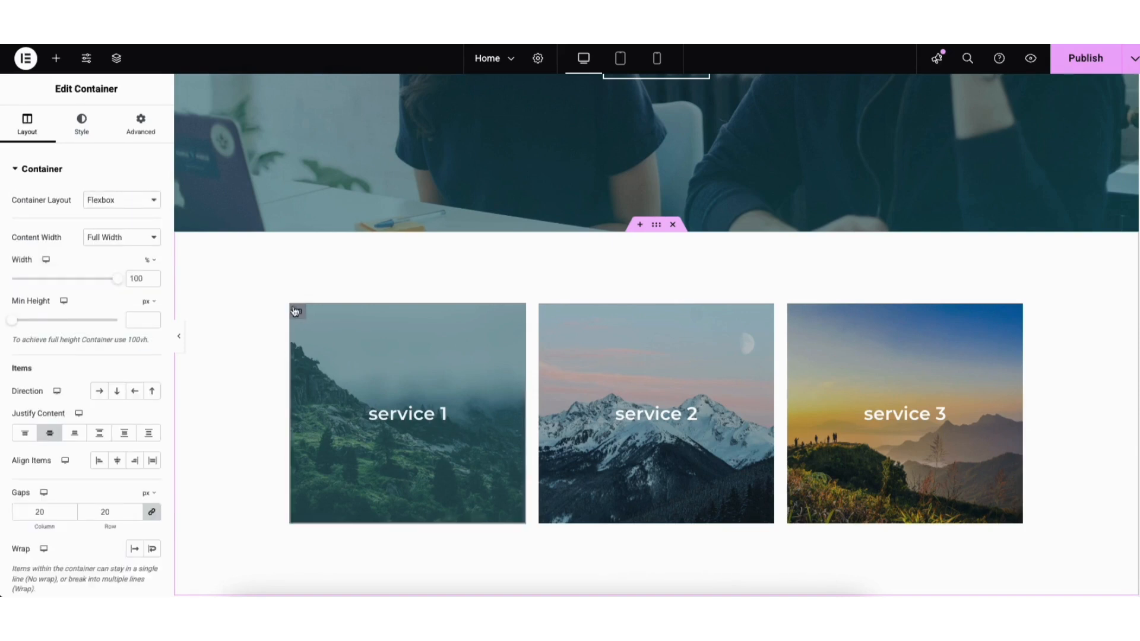
click(79, 129)
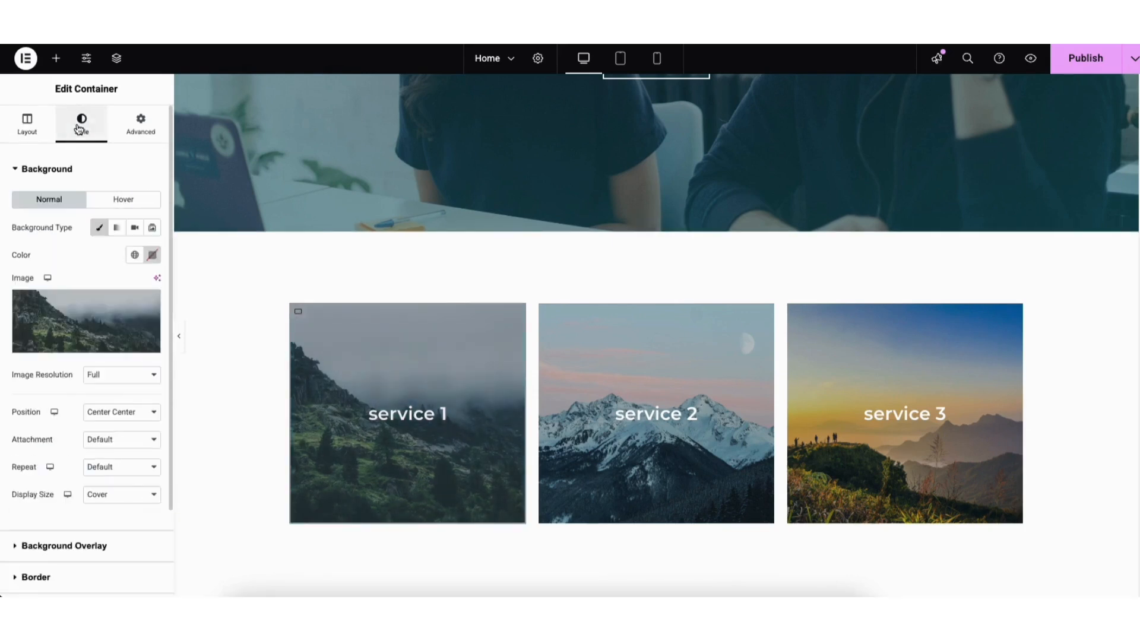
mouse_move(82, 322)
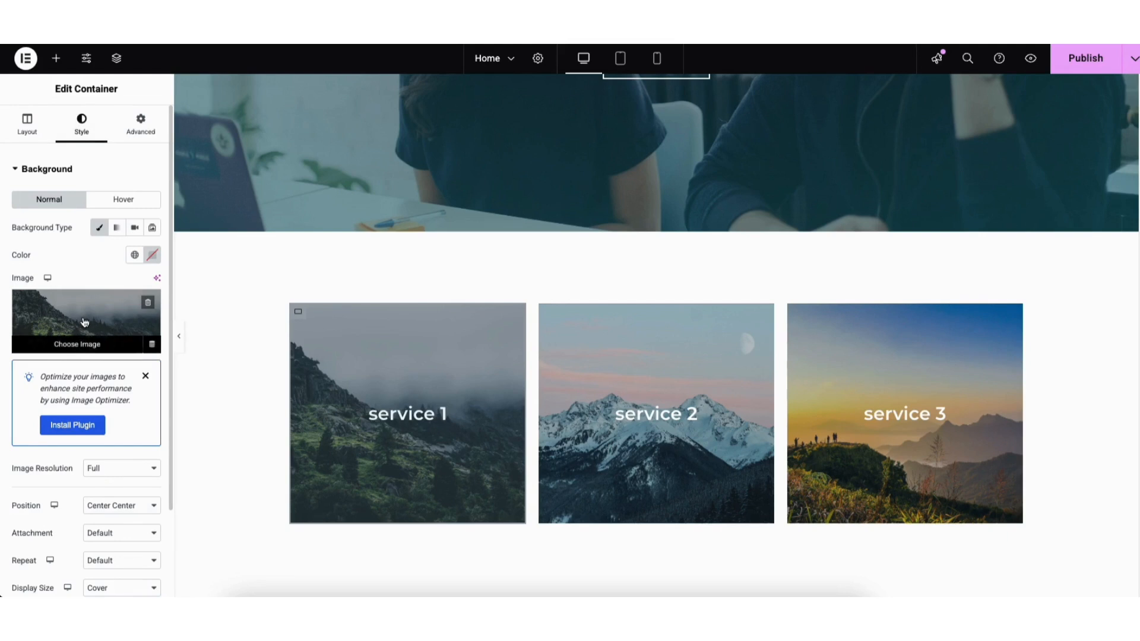
click(84, 322)
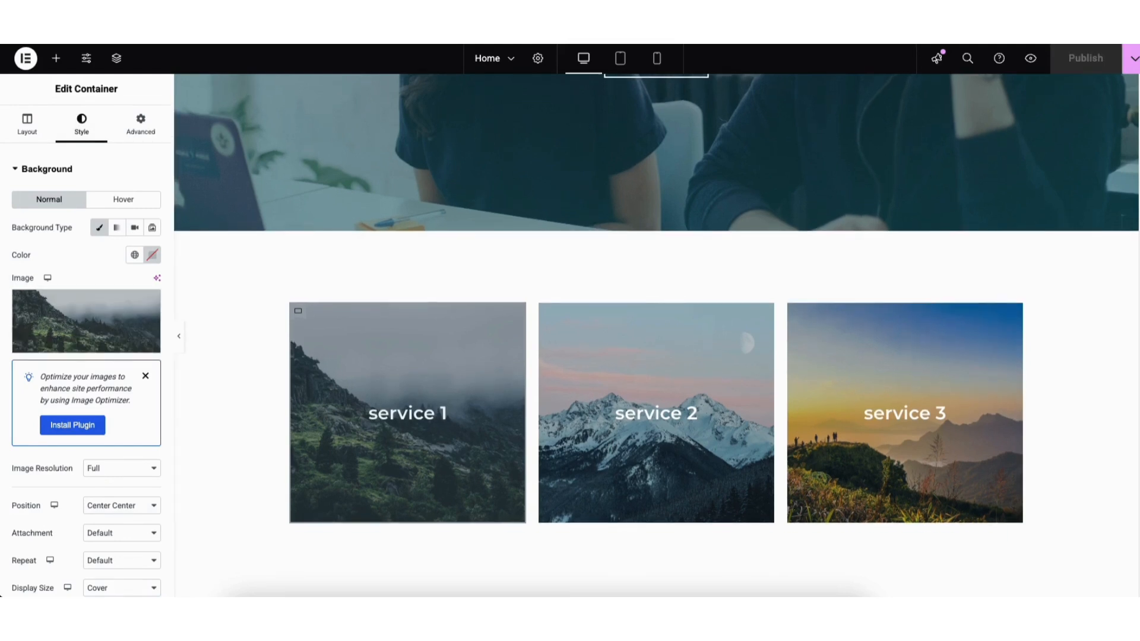
Import the Starter Templates block with three plant-image feature cards into the empty area above the footer
scroll(1128, 459, down, 20)
scroll(1128, 459, down, 1)
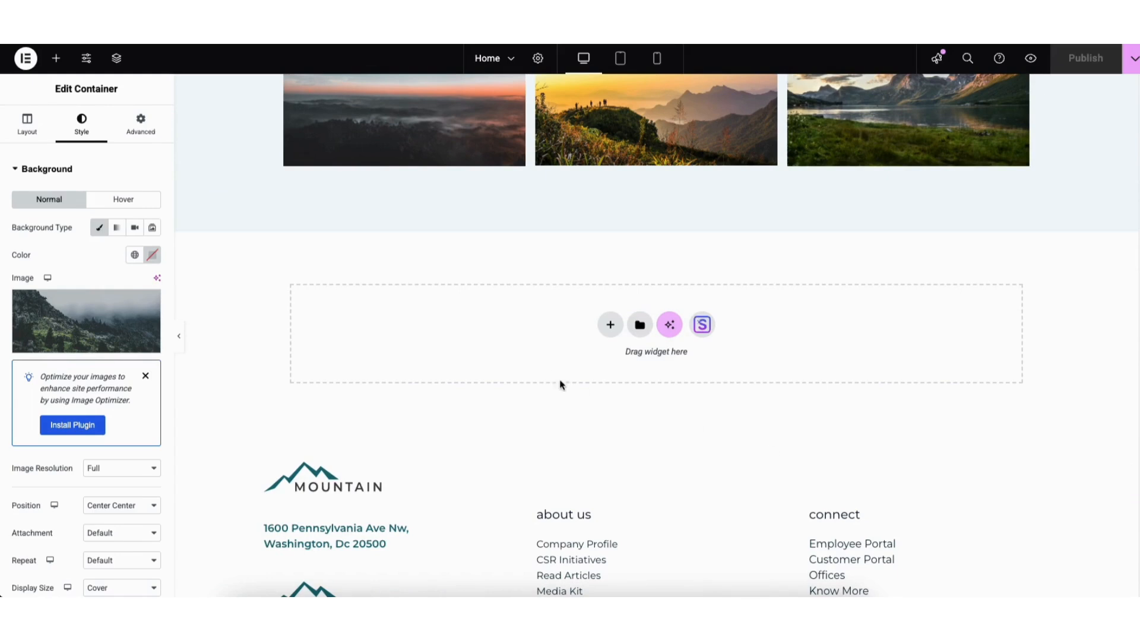
click(702, 326)
click(617, 95)
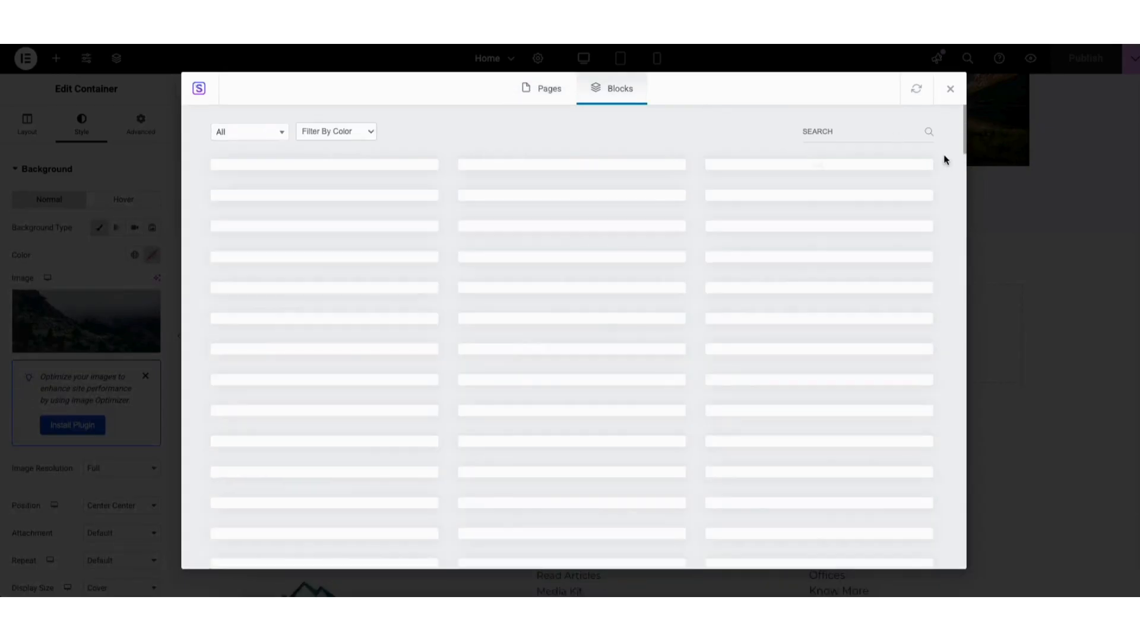
drag(965, 111, 961, 178)
scroll(958, 184, up, 15)
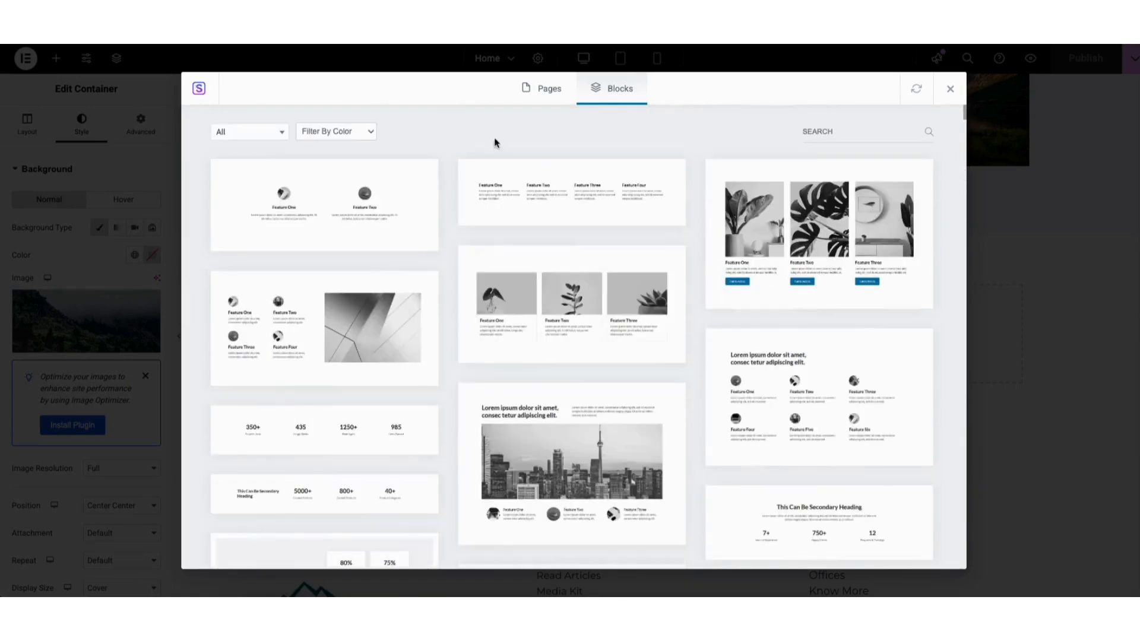
click(267, 132)
drag(285, 178, 294, 263)
click(518, 126)
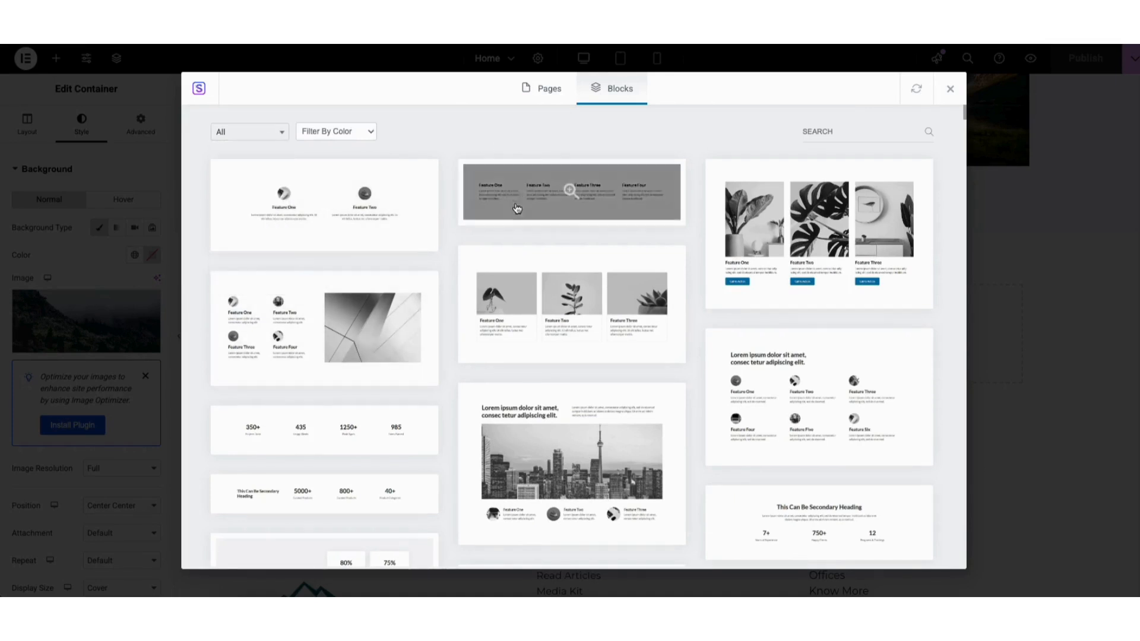
click(521, 315)
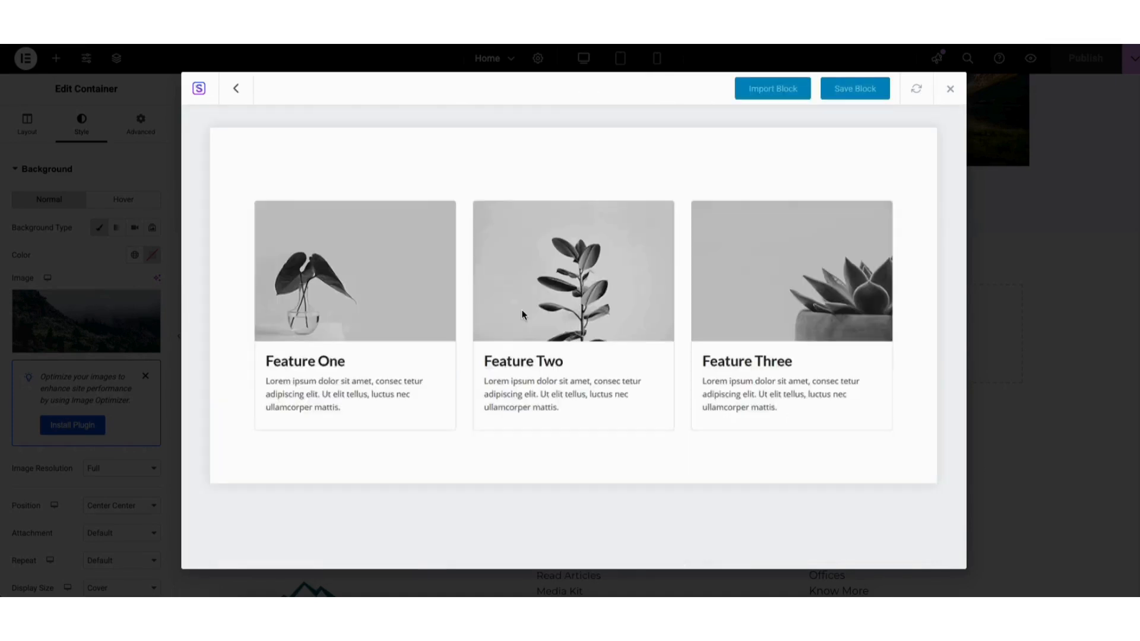
click(751, 88)
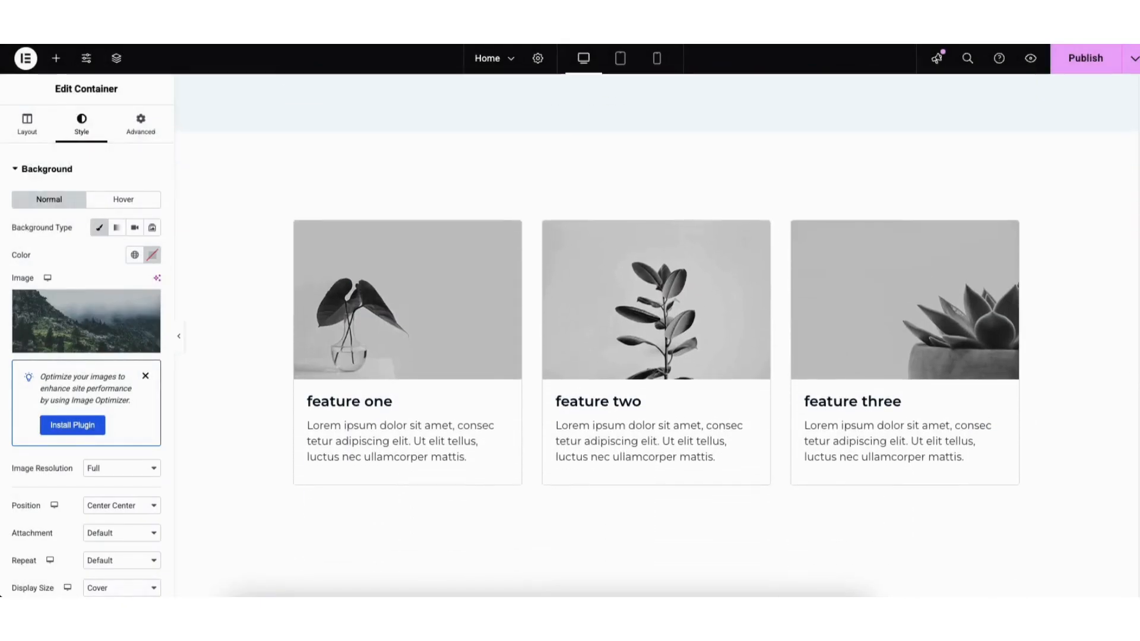
Examine the layout and background style settings of the new features section, including its background colour picker
right_click(233, 174)
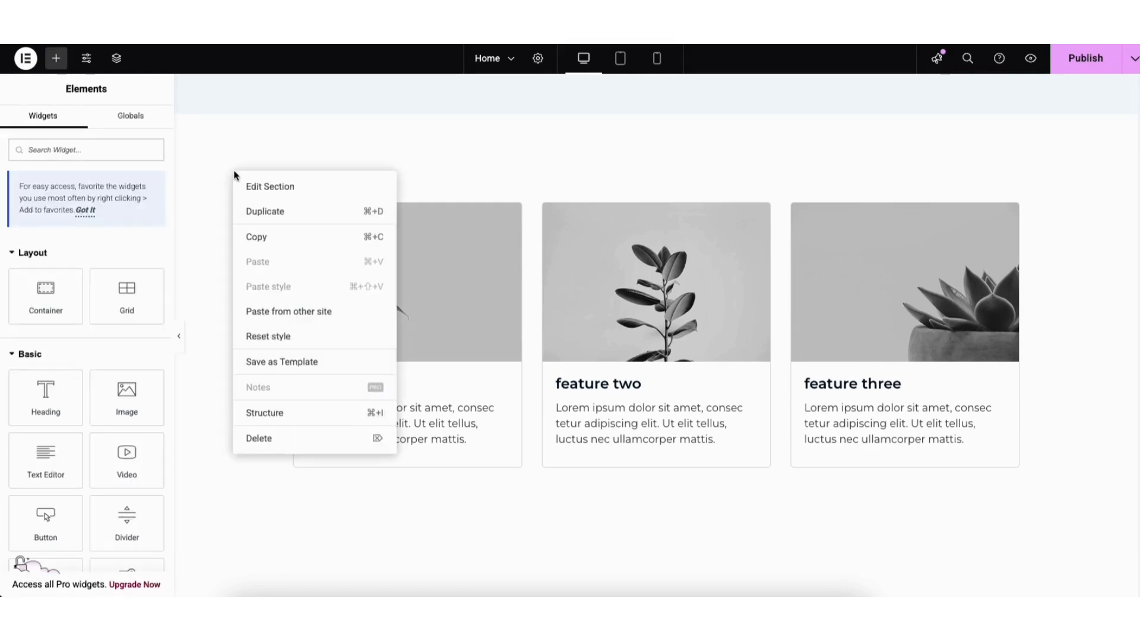
click(278, 187)
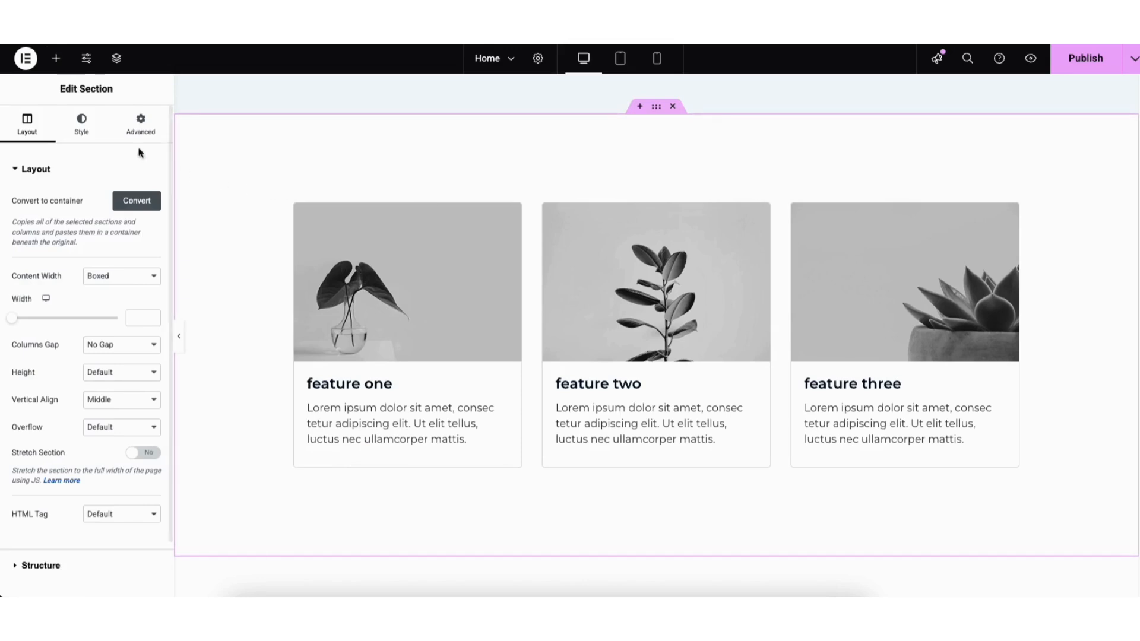
click(82, 126)
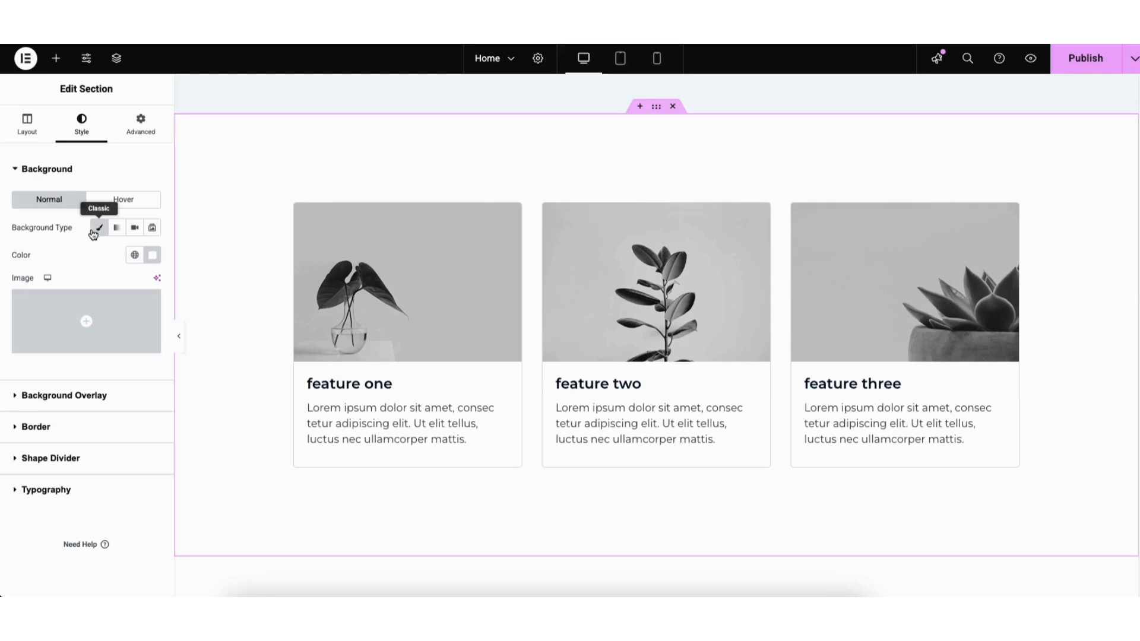
click(153, 256)
mouse_move(81, 307)
mouse_down()
mouse_move(137, 319)
mouse_move(229, 312)
mouse_move(224, 407)
mouse_move(63, 306)
mouse_up()
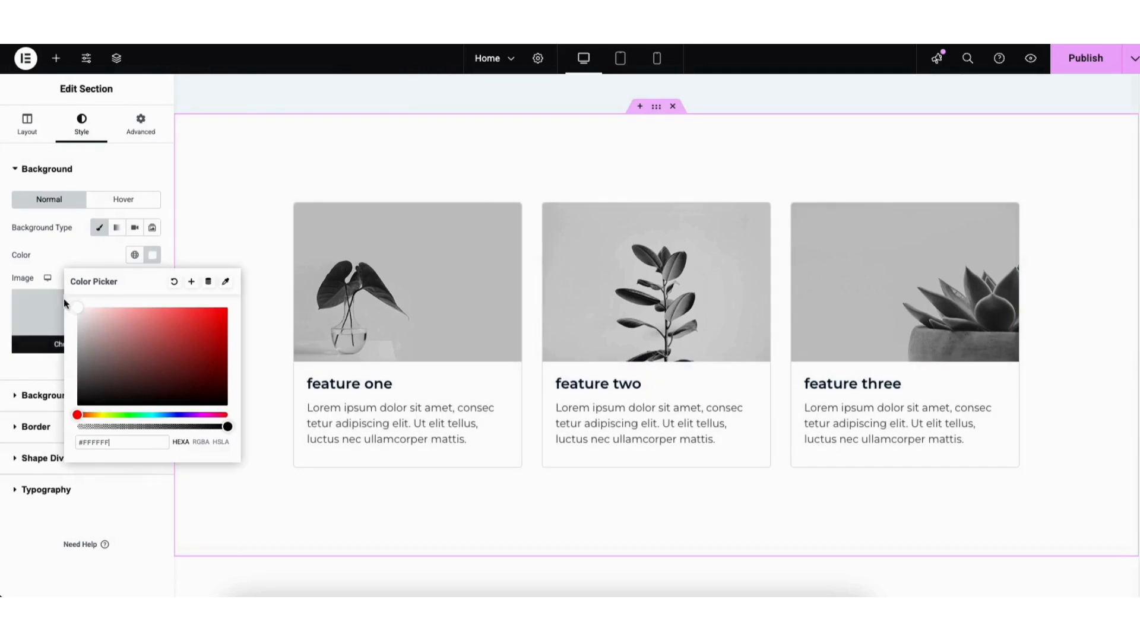
click(224, 224)
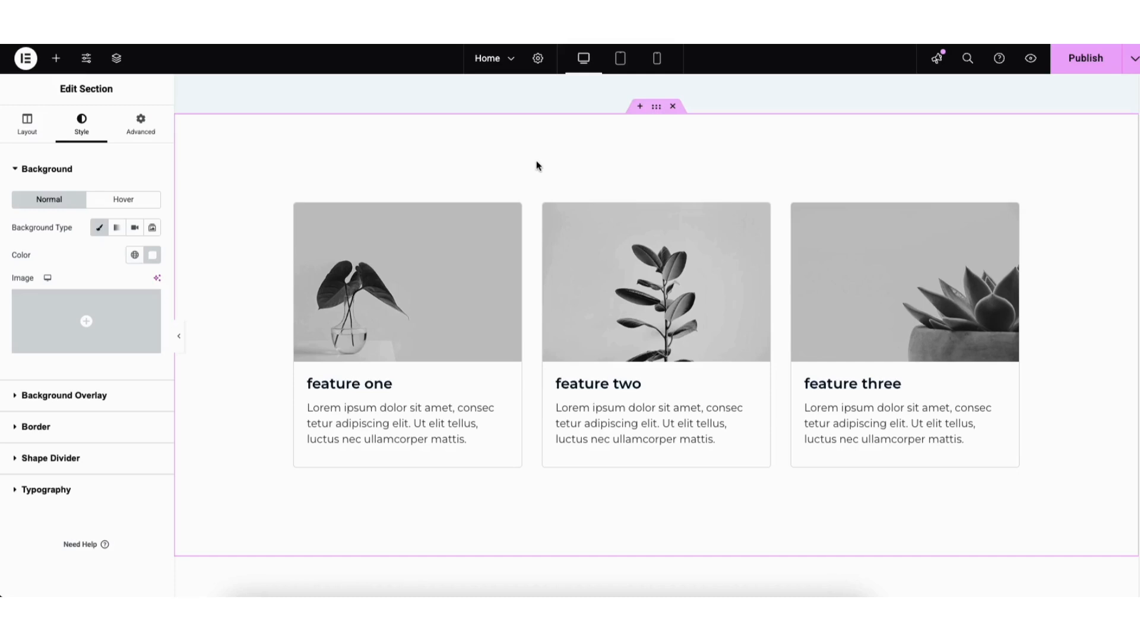
Add a three-column flexbox container with a wide middle column above the features section, place a Heading widget in it, and delete the container
click(640, 108)
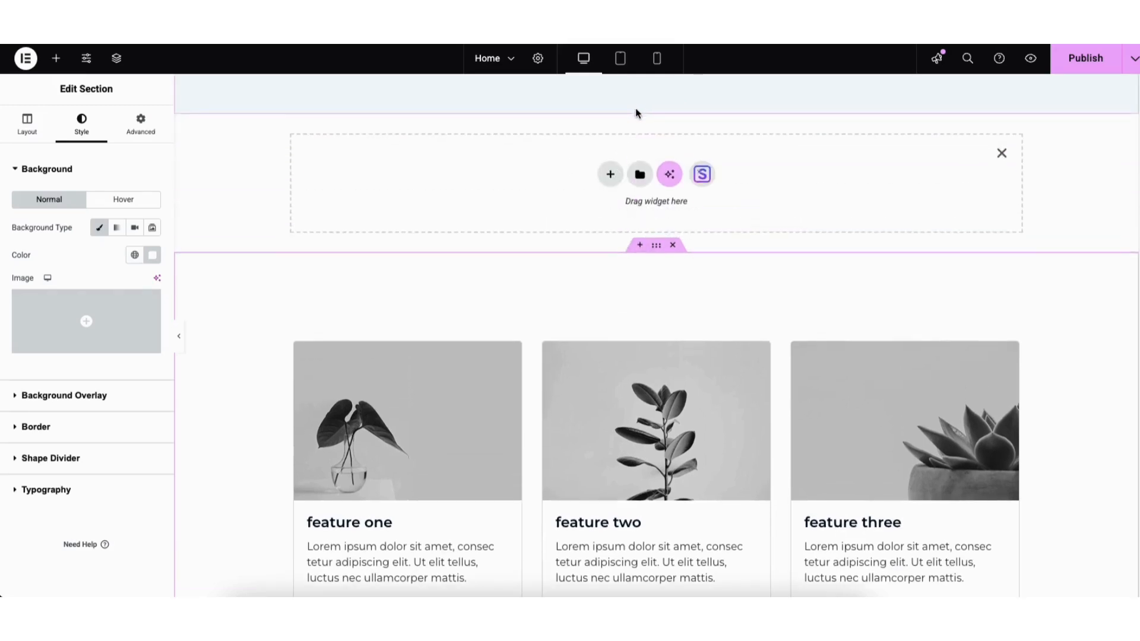
click(609, 175)
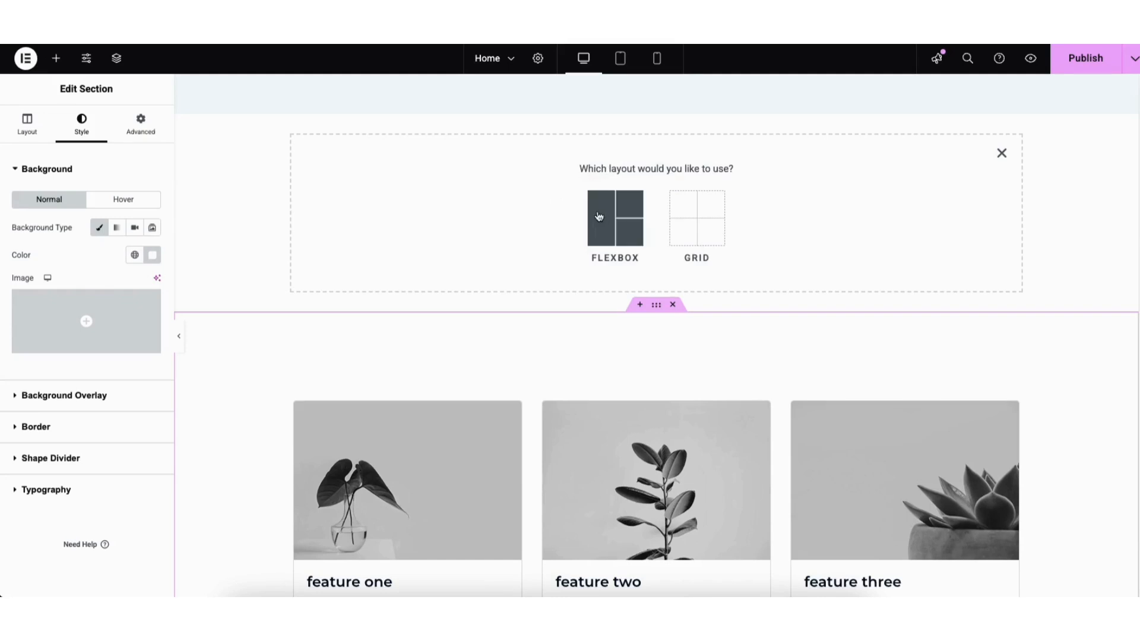
click(601, 218)
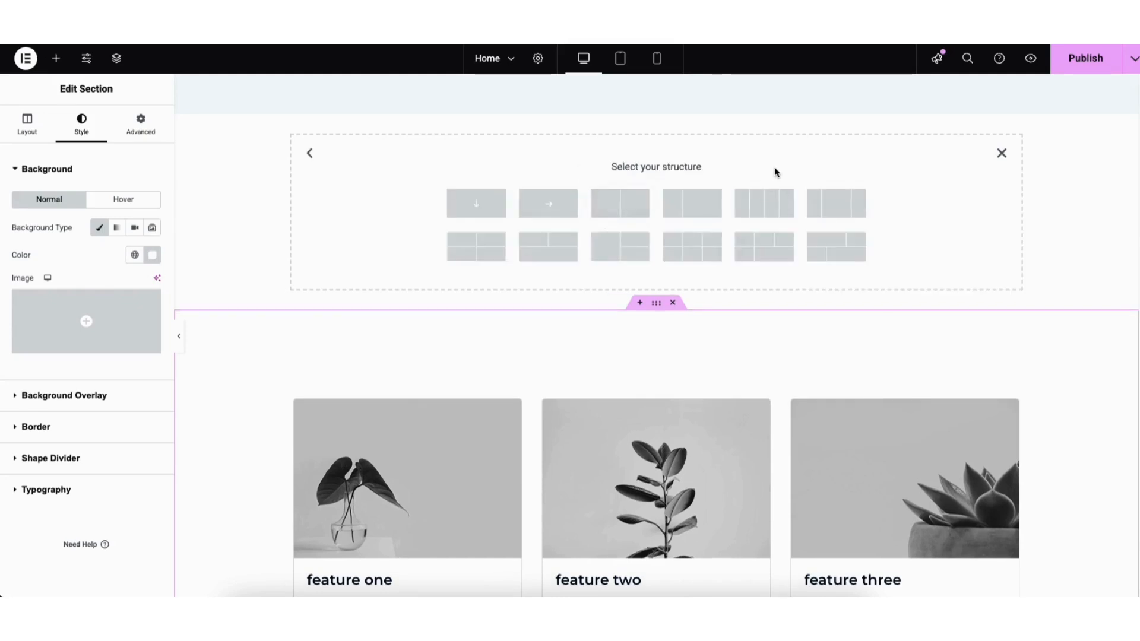
click(827, 206)
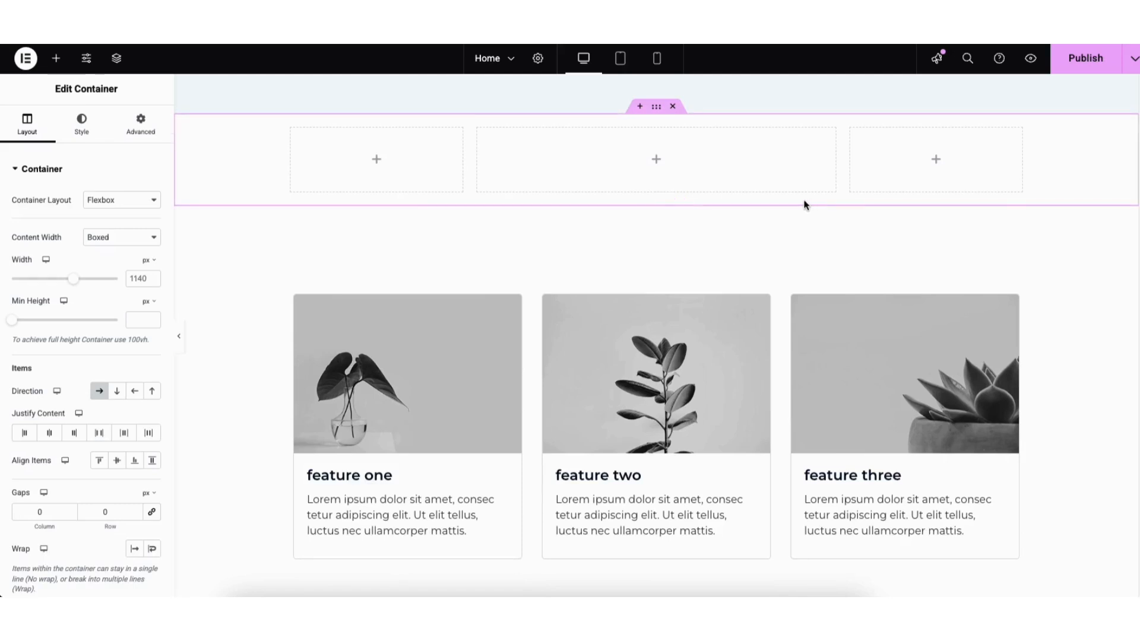
click(56, 58)
drag(44, 390, 628, 166)
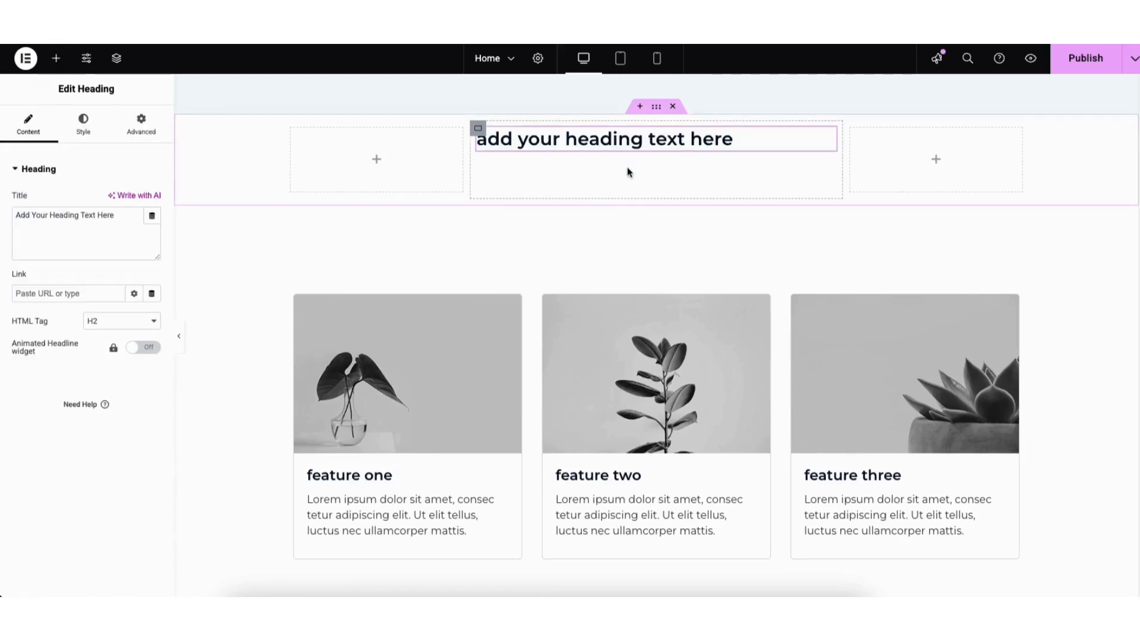
click(673, 107)
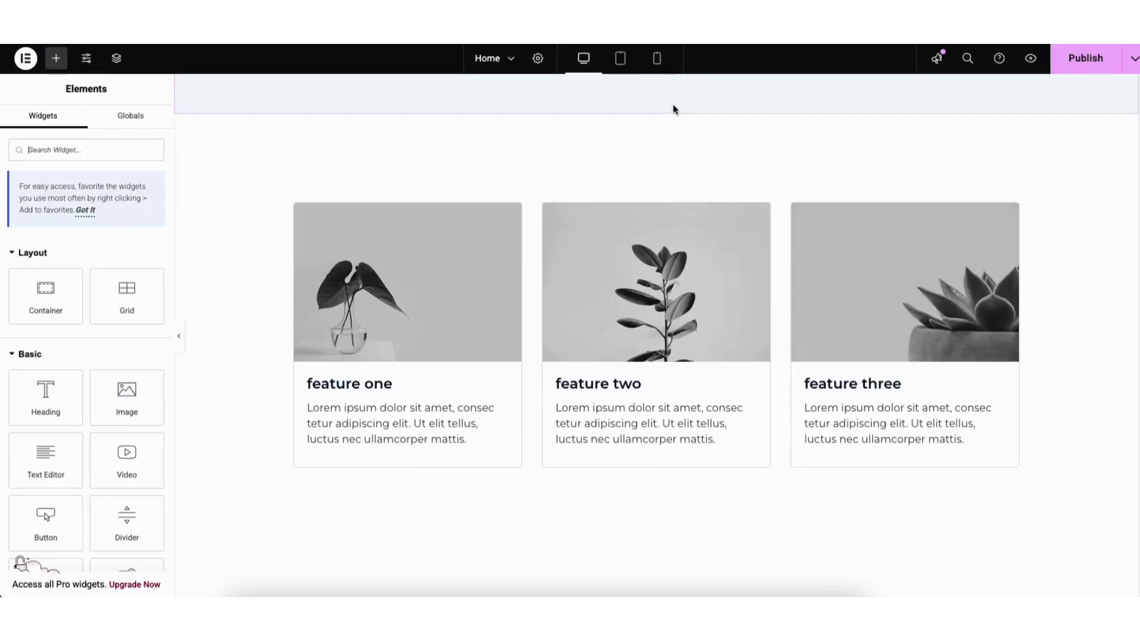
Examine the features section's editing handle and the page's additional save and publish options
scroll(683, 285, up, 1)
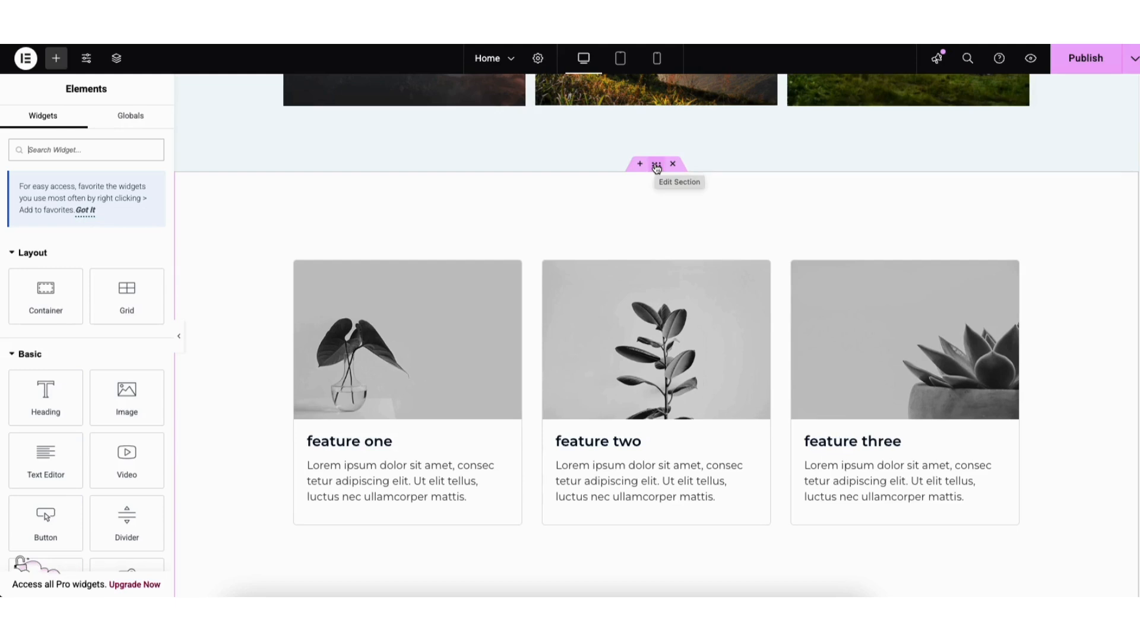
drag(656, 169, 584, 151)
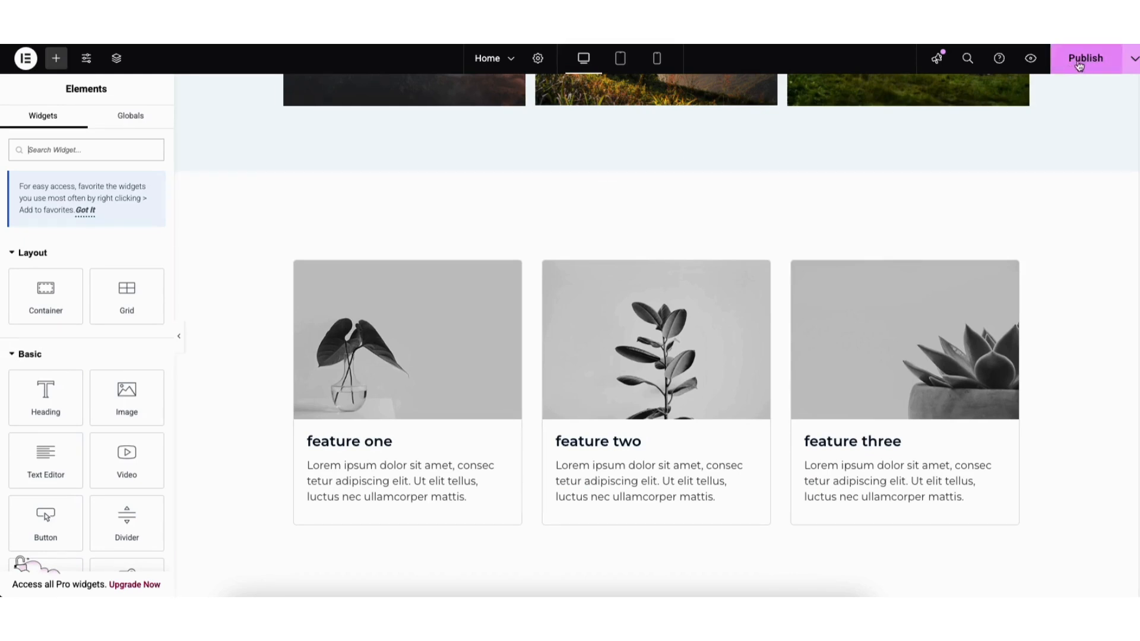
click(1134, 62)
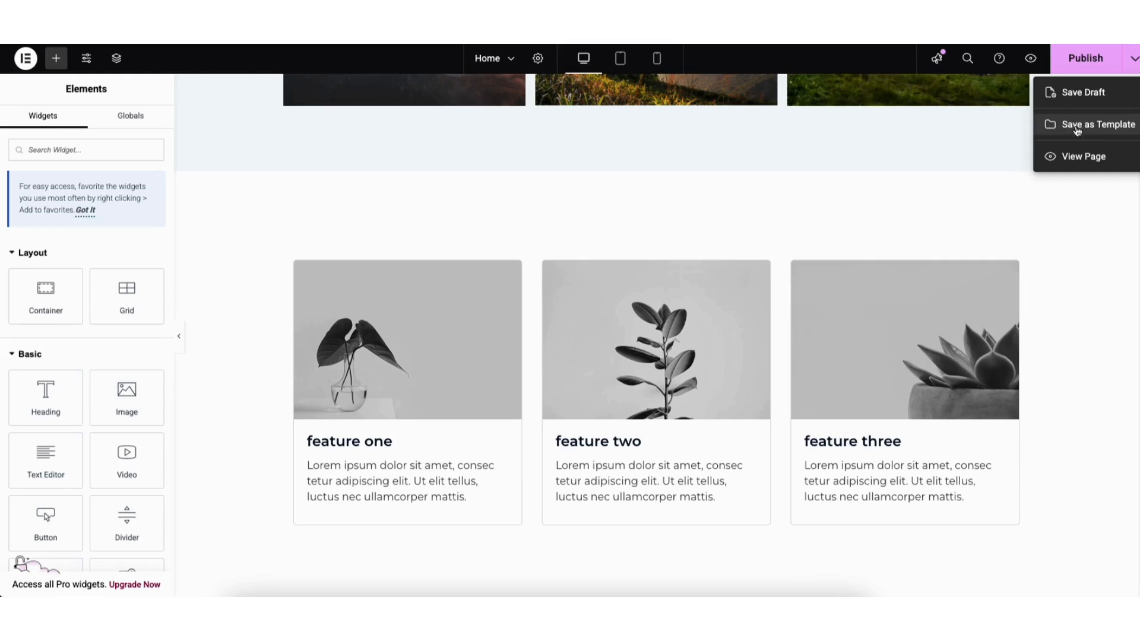
click(1018, 135)
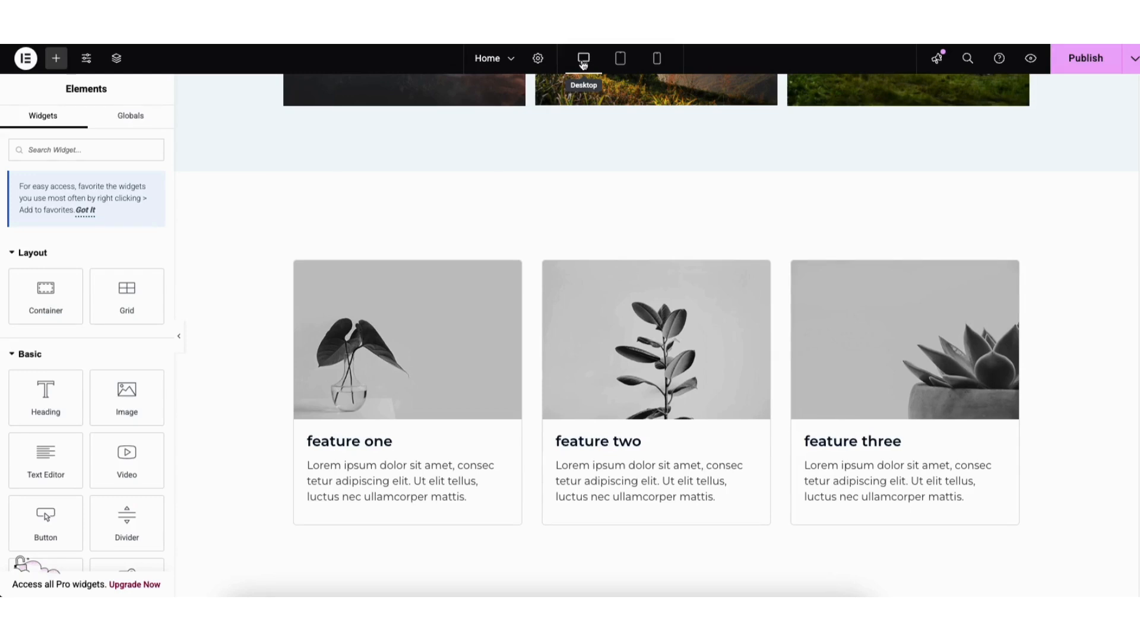
Preview the home page at tablet and mobile sizes and return to the desktop view
click(620, 60)
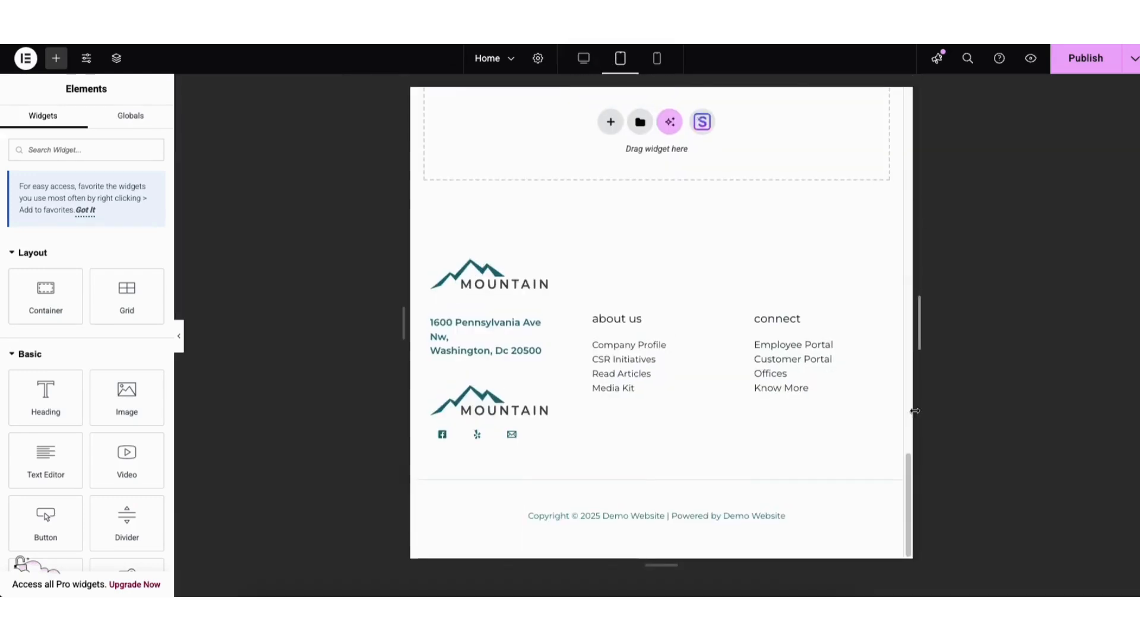
click(656, 60)
drag(775, 122, 782, 222)
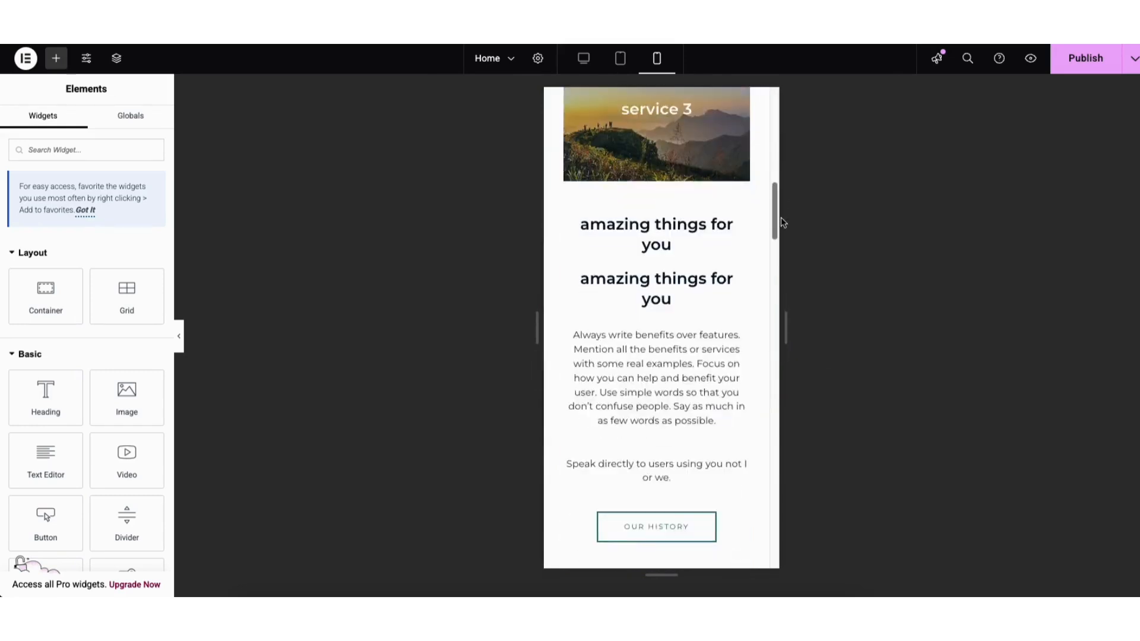
click(583, 58)
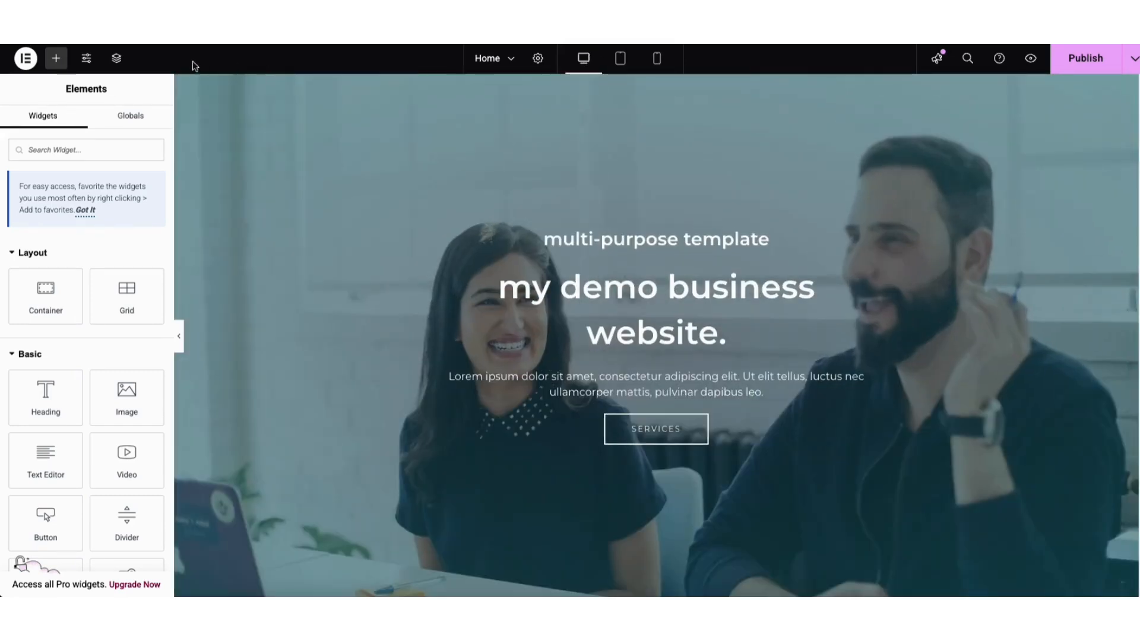
Examine the site-wide design settings and the home page's action and revision history
click(86, 58)
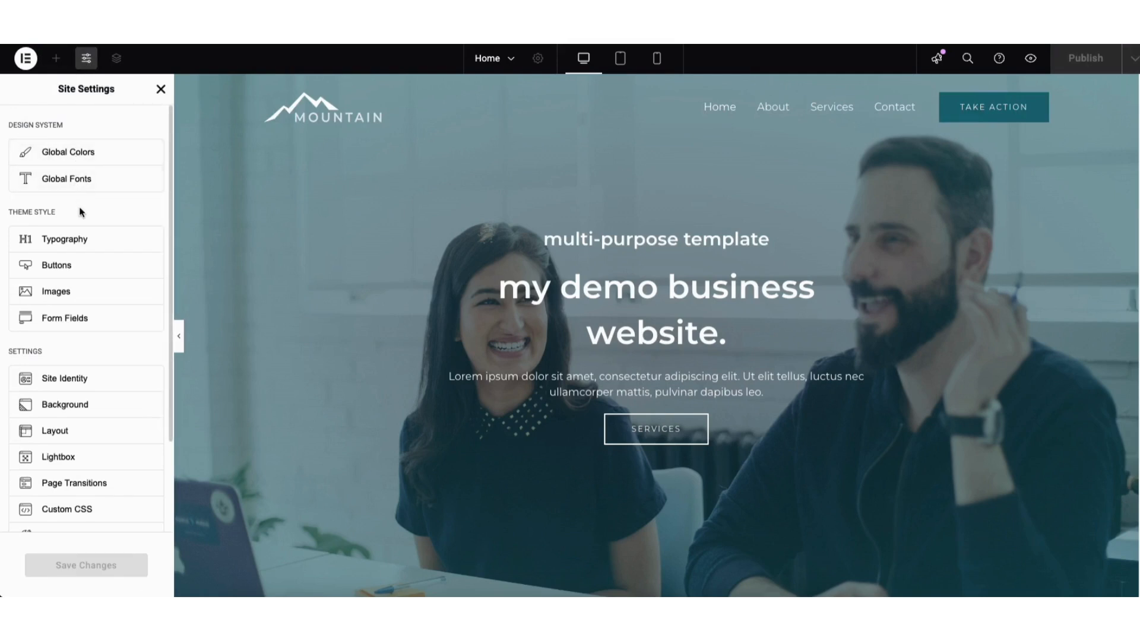
click(160, 89)
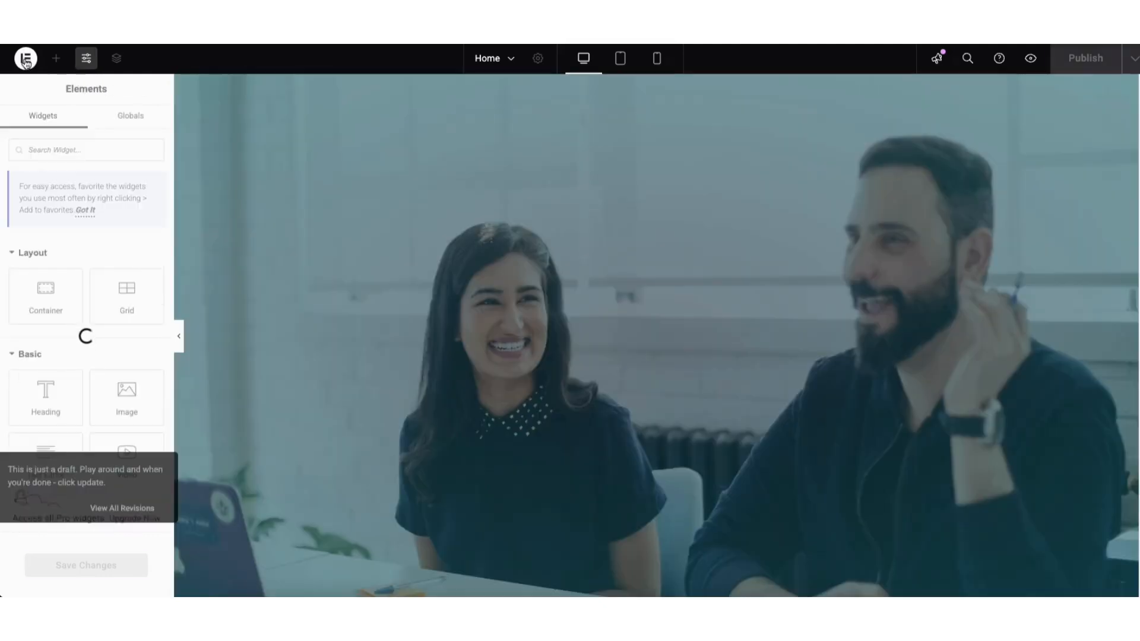
click(26, 59)
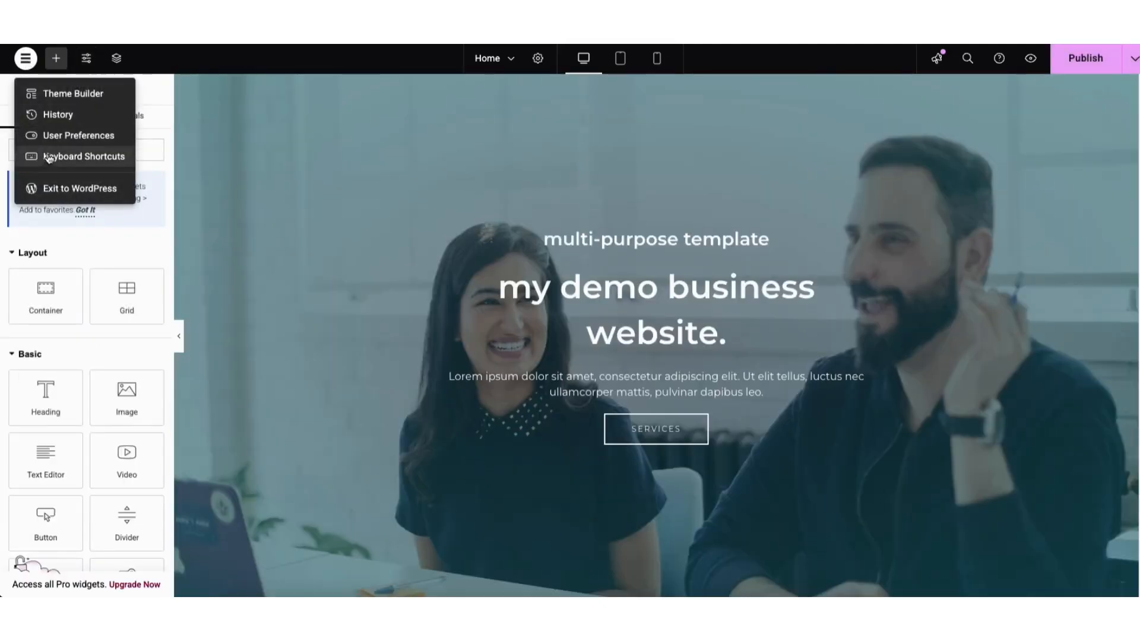
click(64, 114)
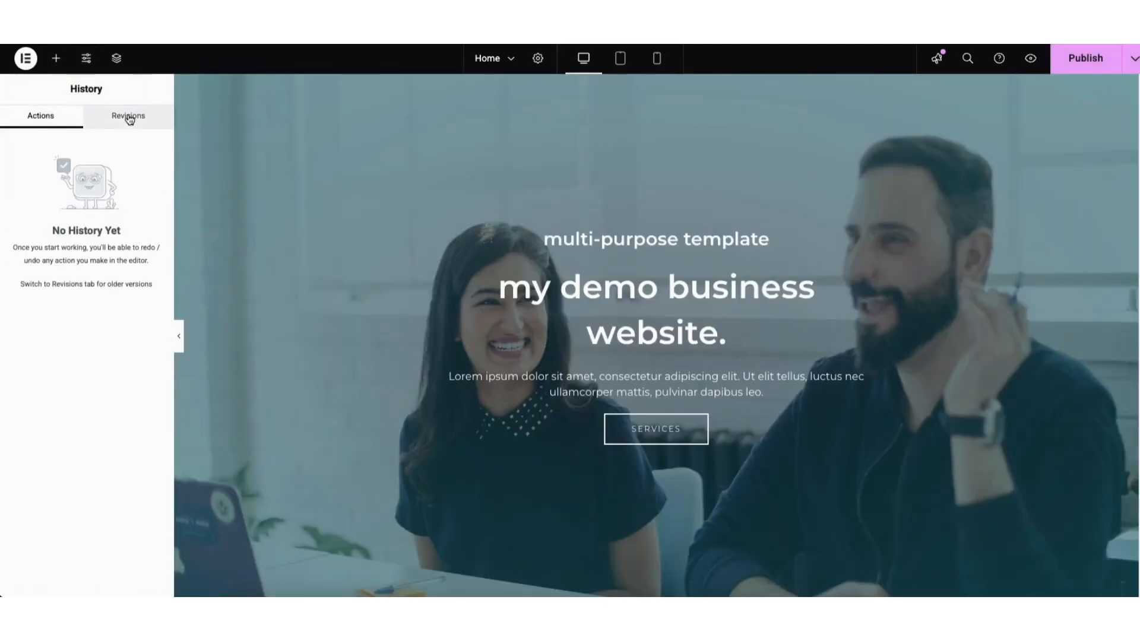
click(129, 118)
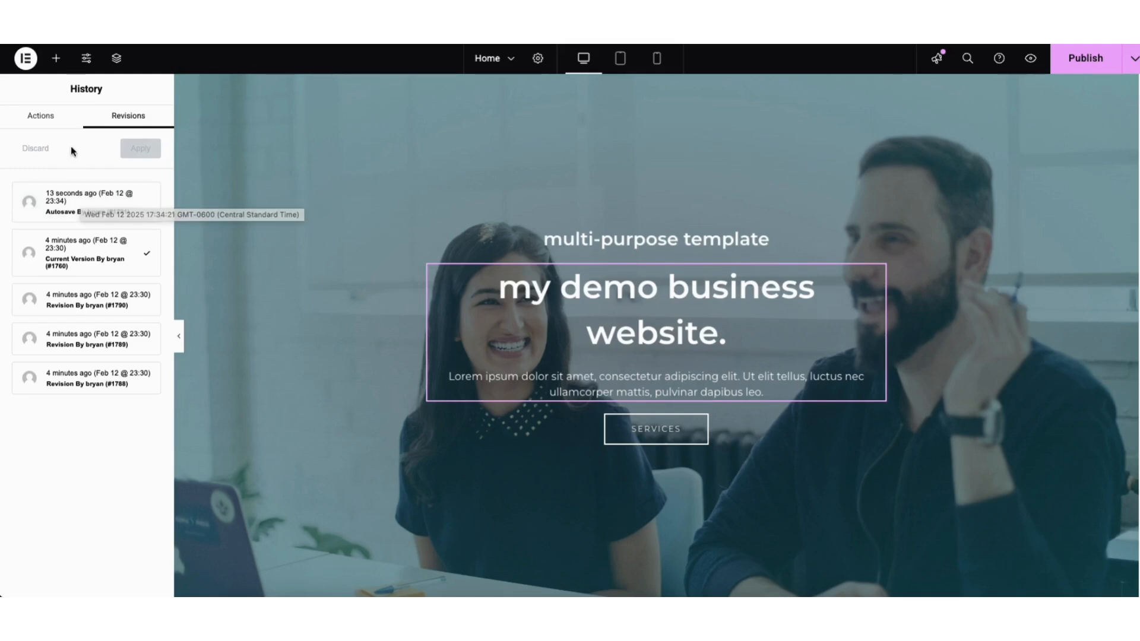
Exit the Elementor editor to the WordPress admin area and list all pages
click(25, 59)
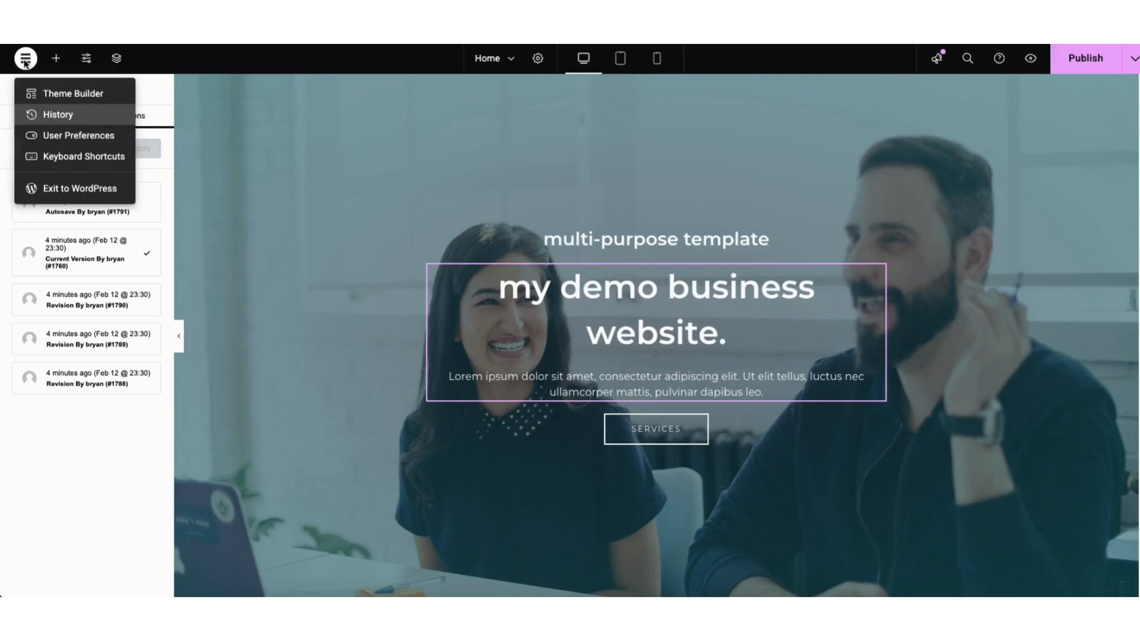
click(61, 192)
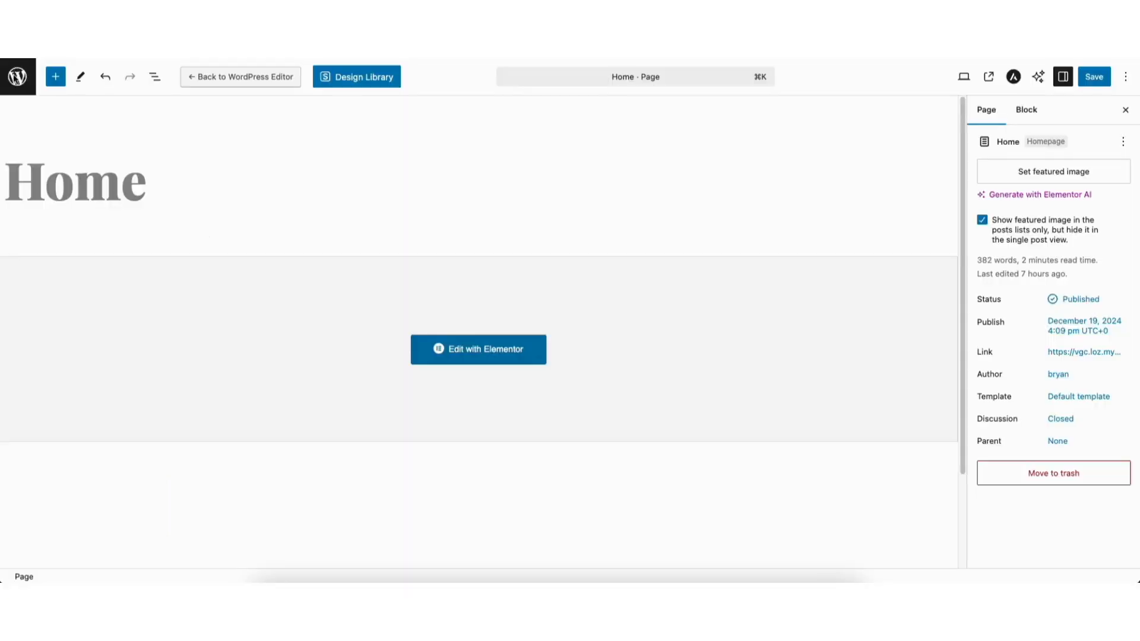
click(16, 77)
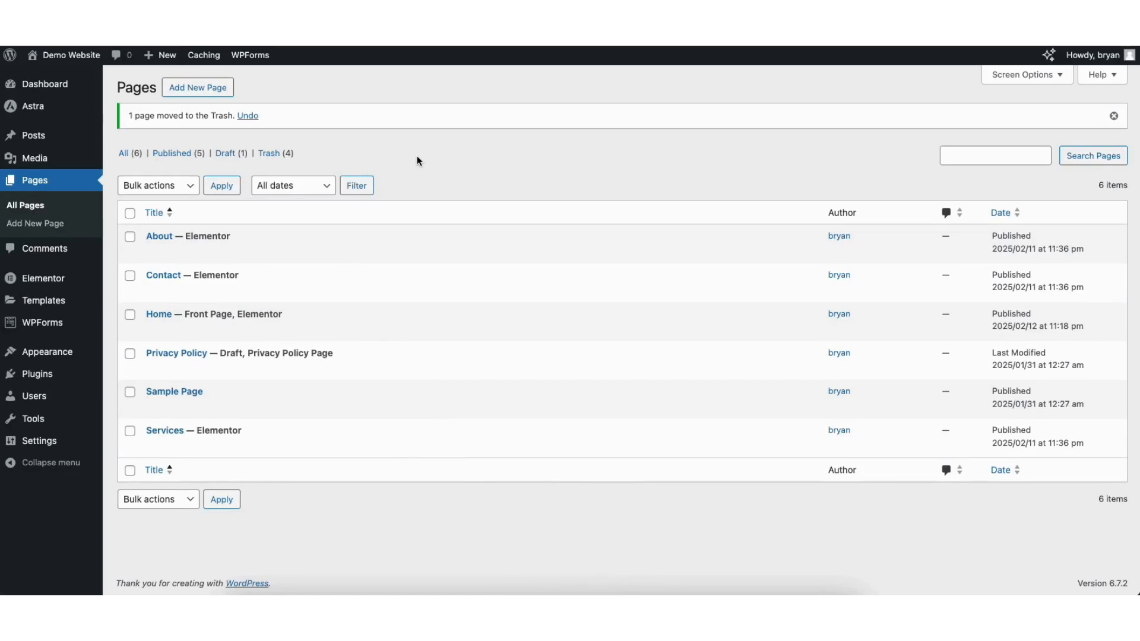
click(26, 208)
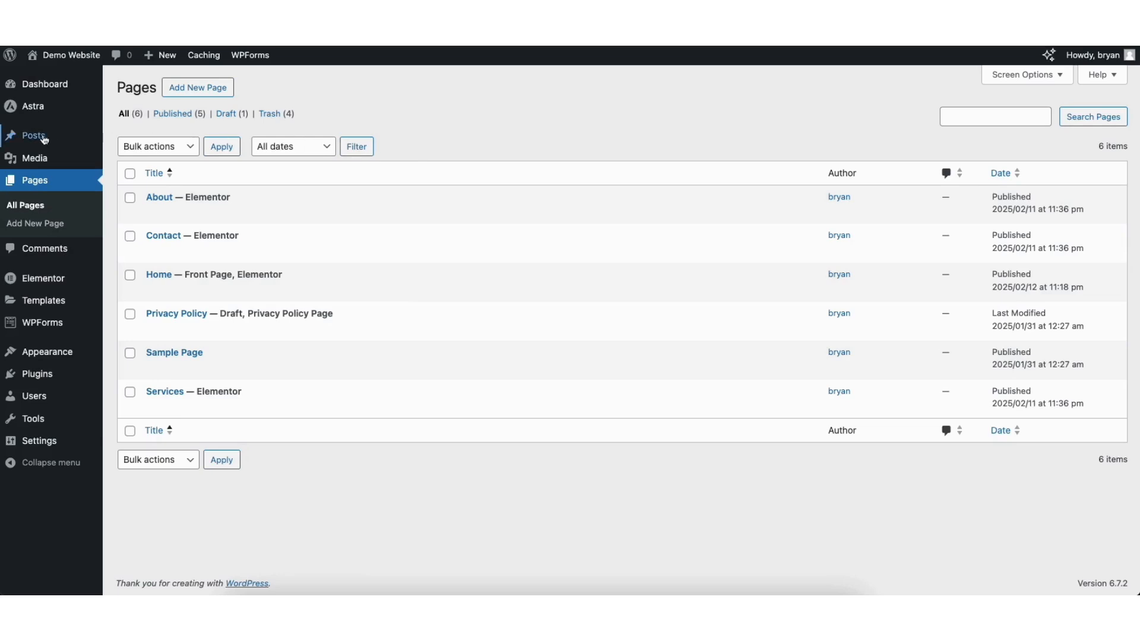
Open the WordPress media library
mouse_move(31, 161)
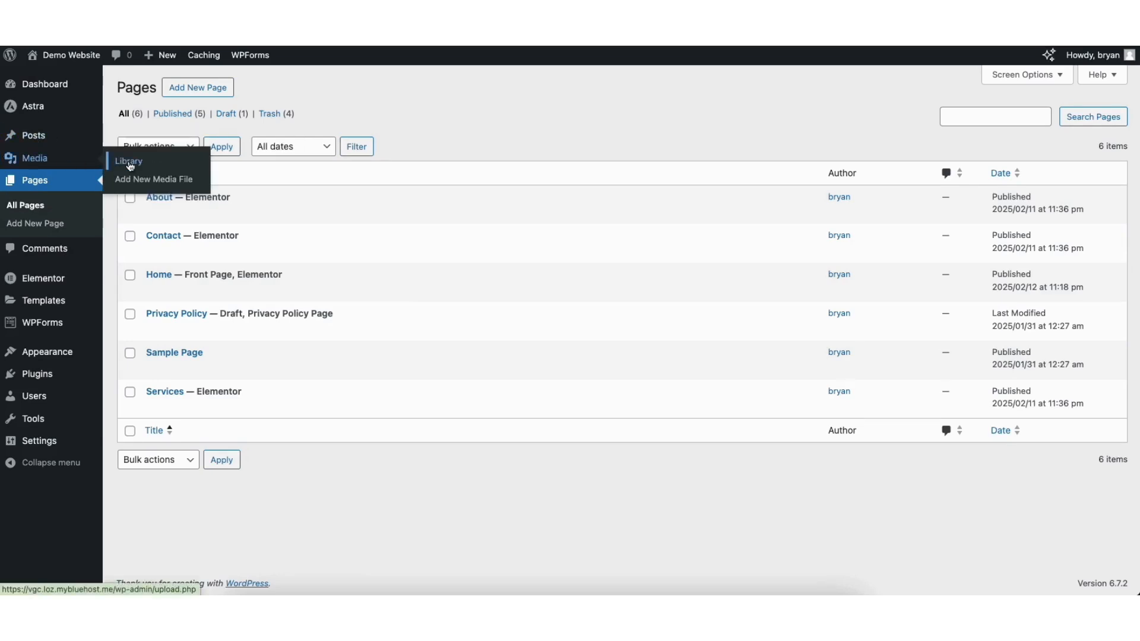
click(129, 163)
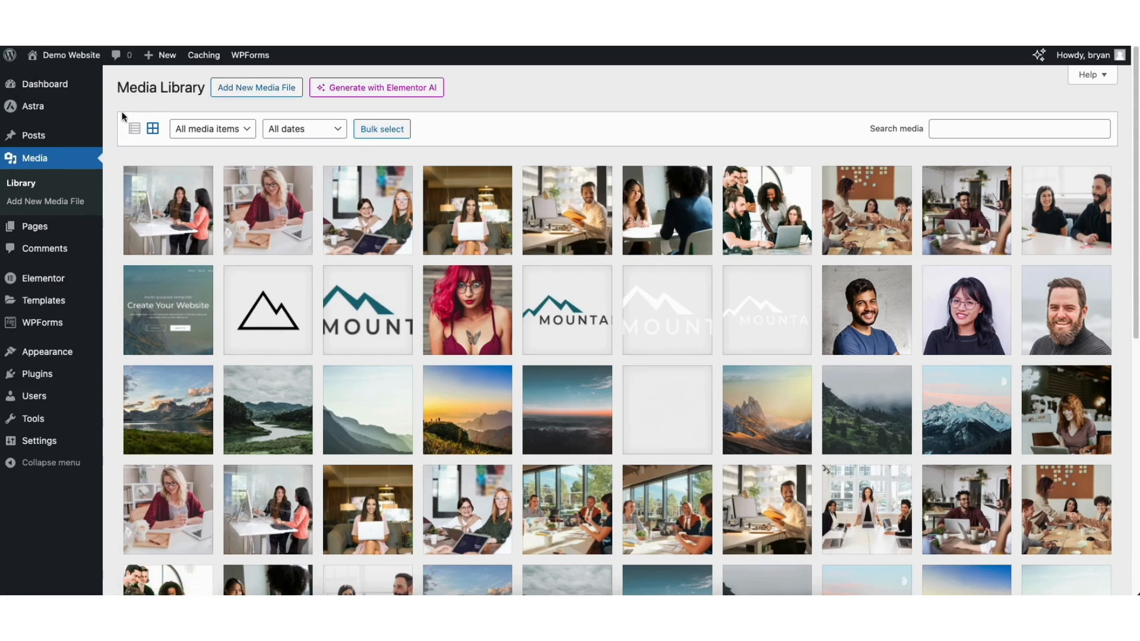
Look through the list of all posts, the comments list and the catalogue for adding new plugins
mouse_move(40, 138)
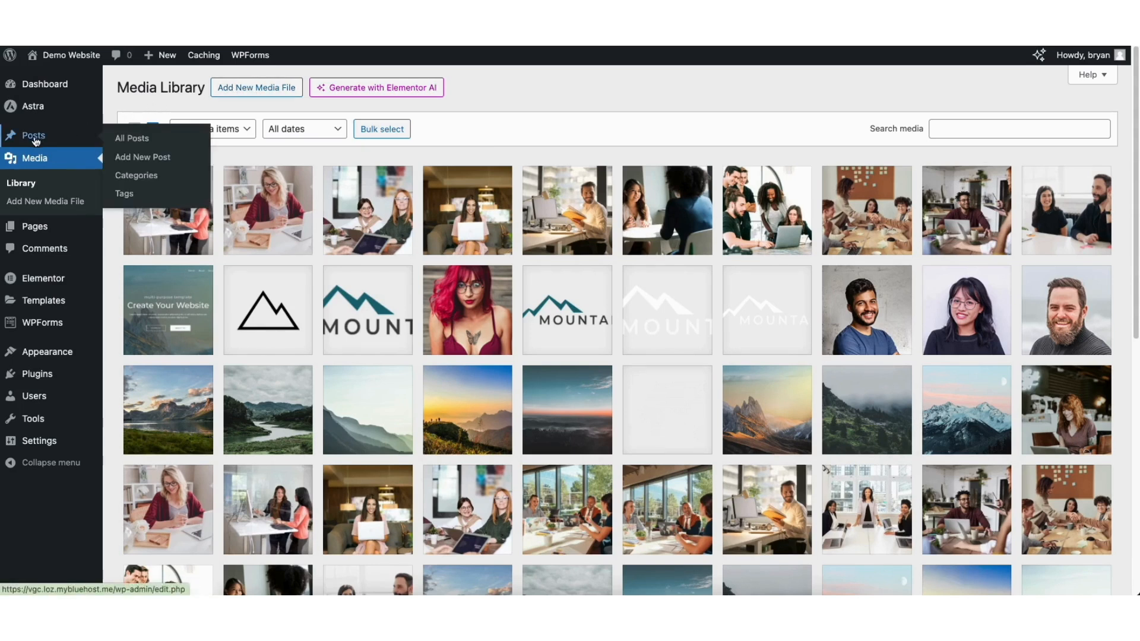
click(135, 143)
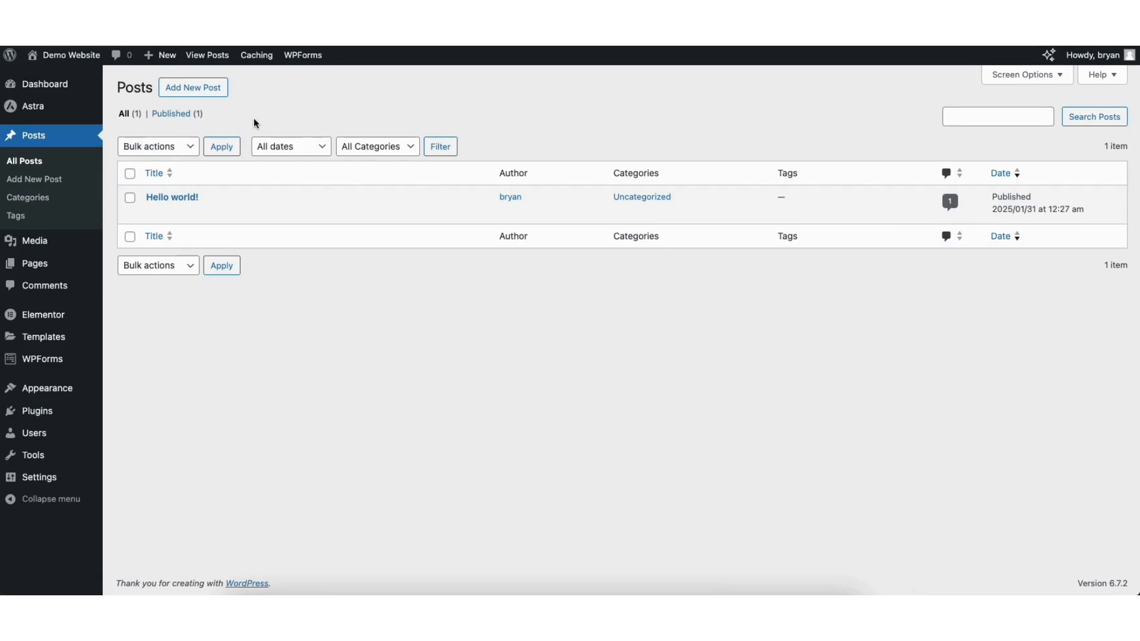
click(47, 288)
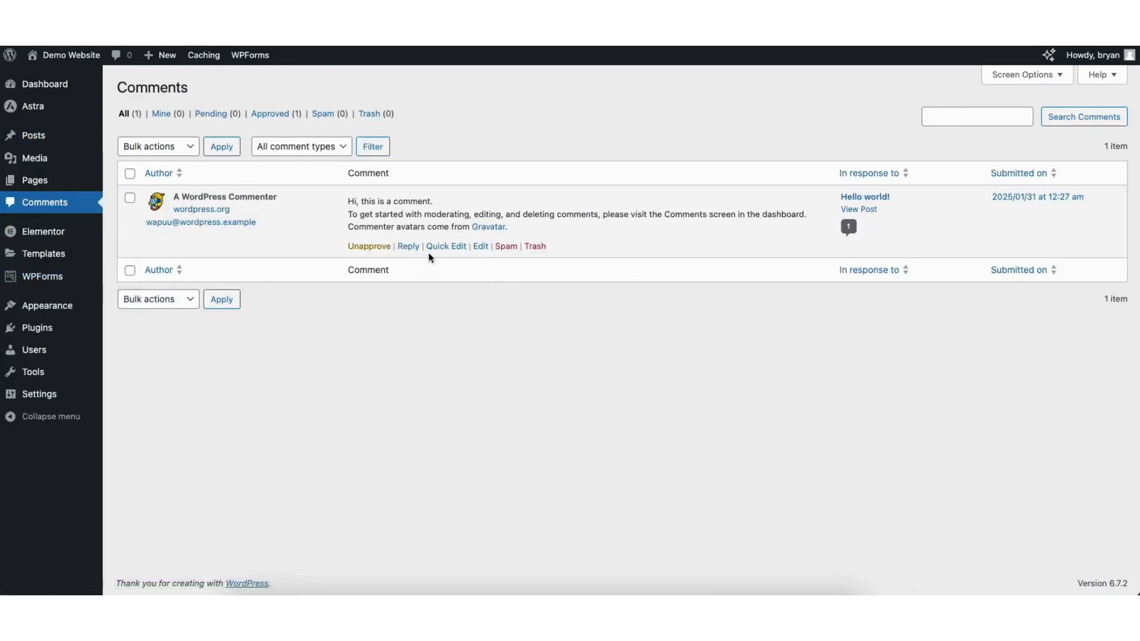
mouse_move(408, 248)
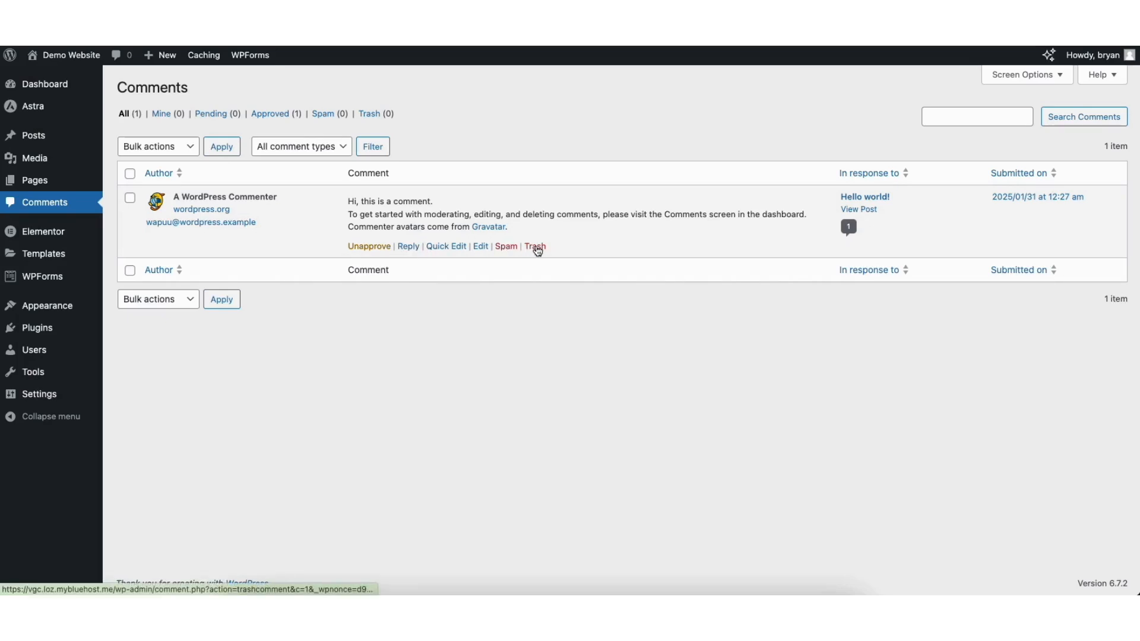
mouse_move(38, 333)
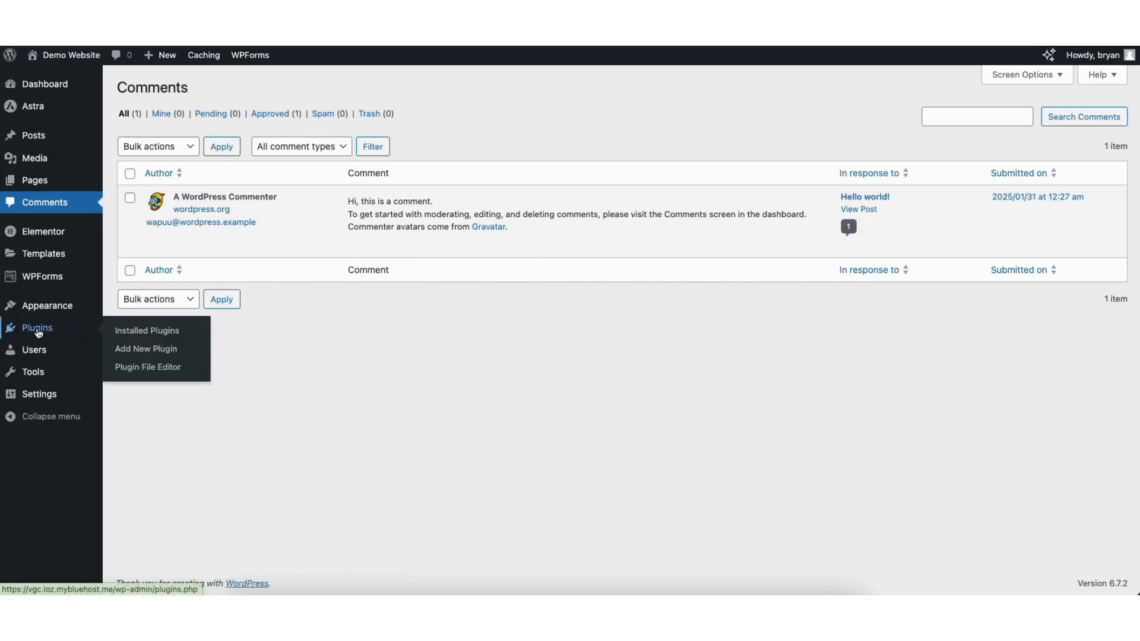
click(145, 349)
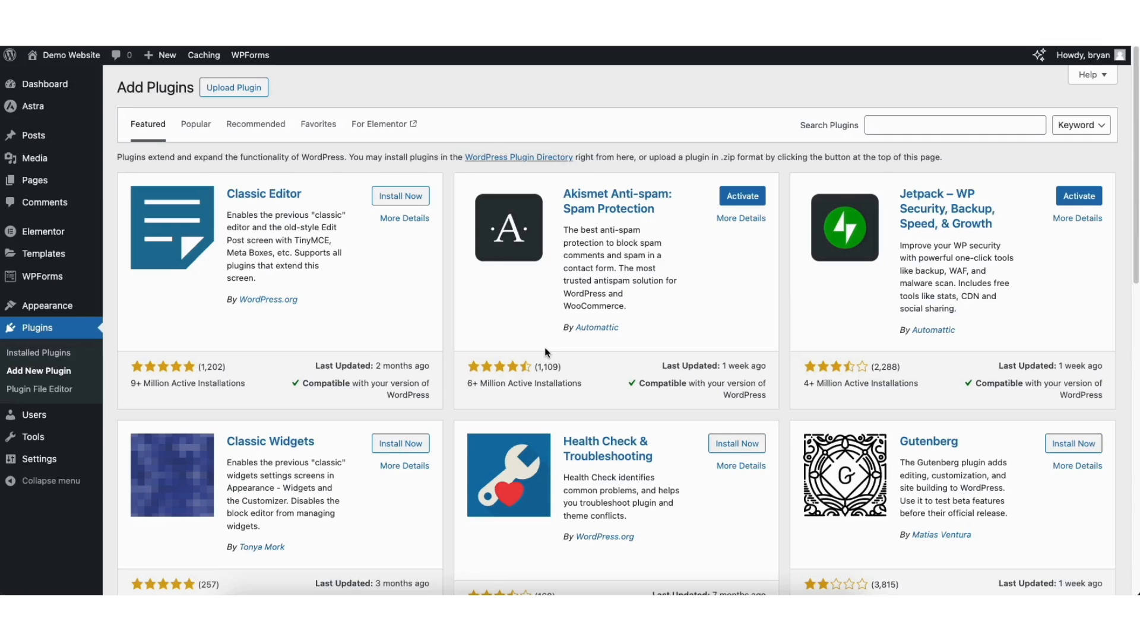
Open the site's menu editor and select the Navigation (Primary Menu) for editing
mouse_move(43, 312)
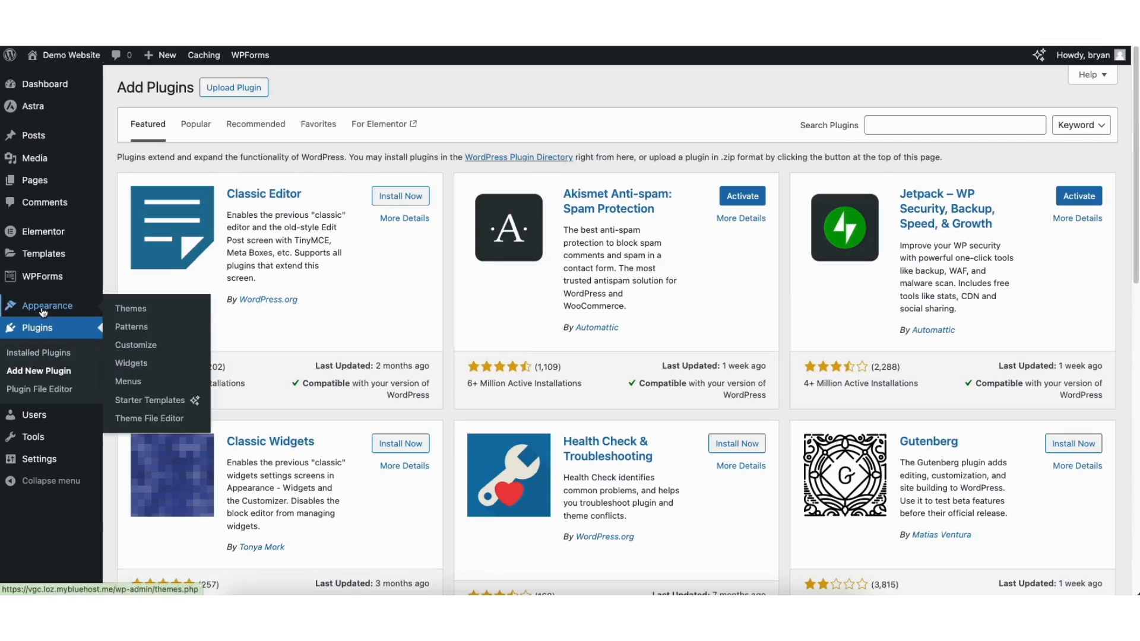
click(128, 383)
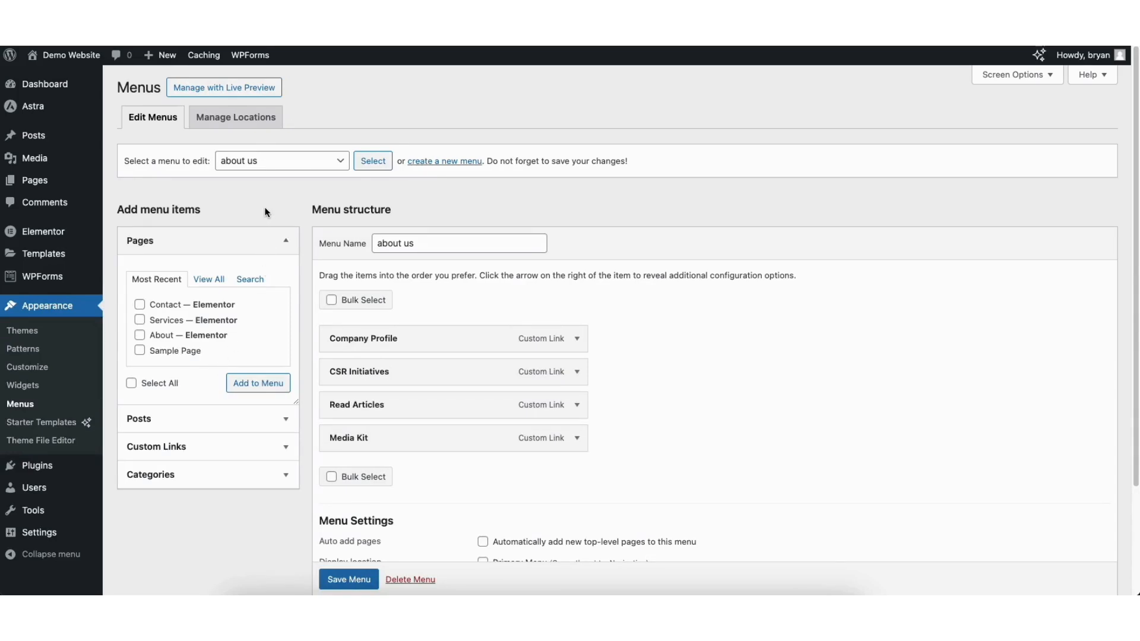
click(269, 166)
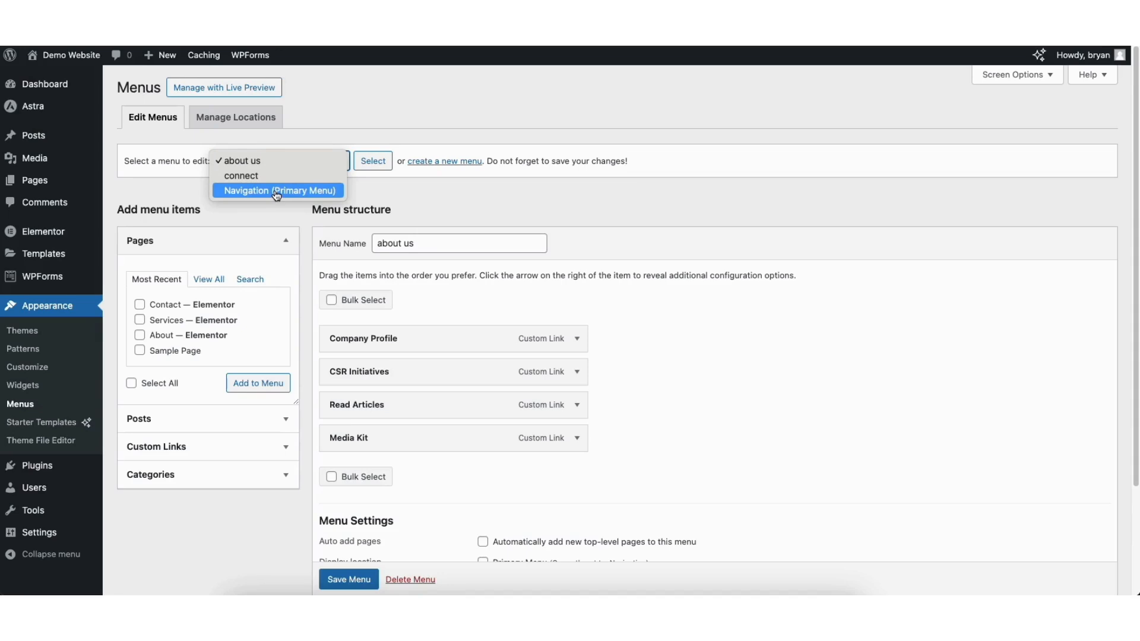
click(277, 191)
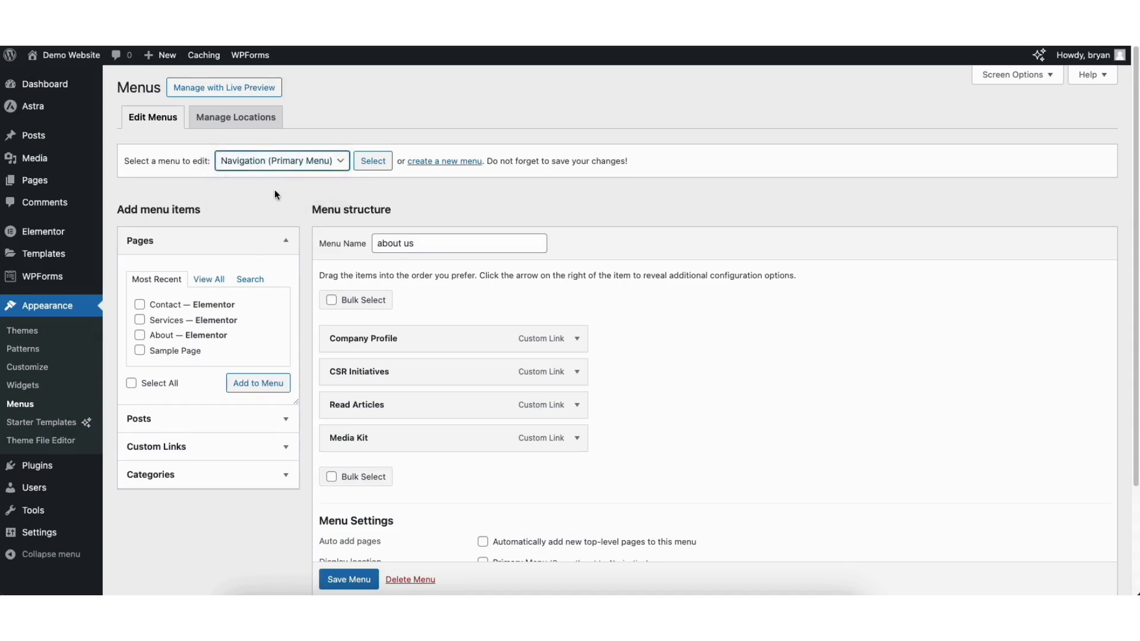
click(371, 165)
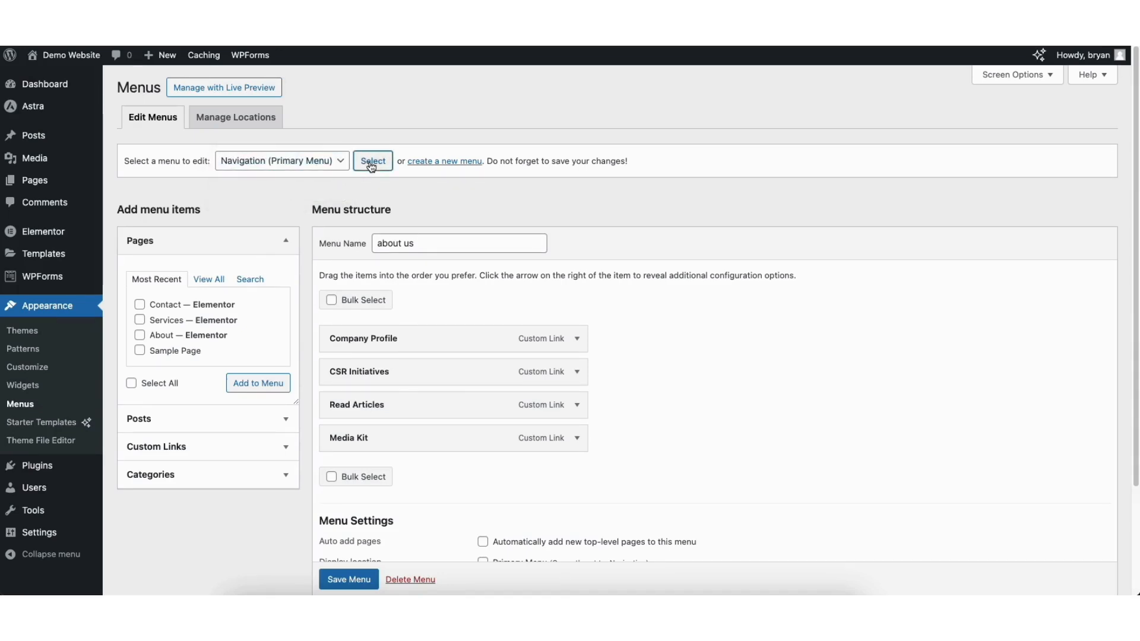
Add Sample Page to the Navigation menu and place it between Services and Contact
click(139, 351)
click(249, 386)
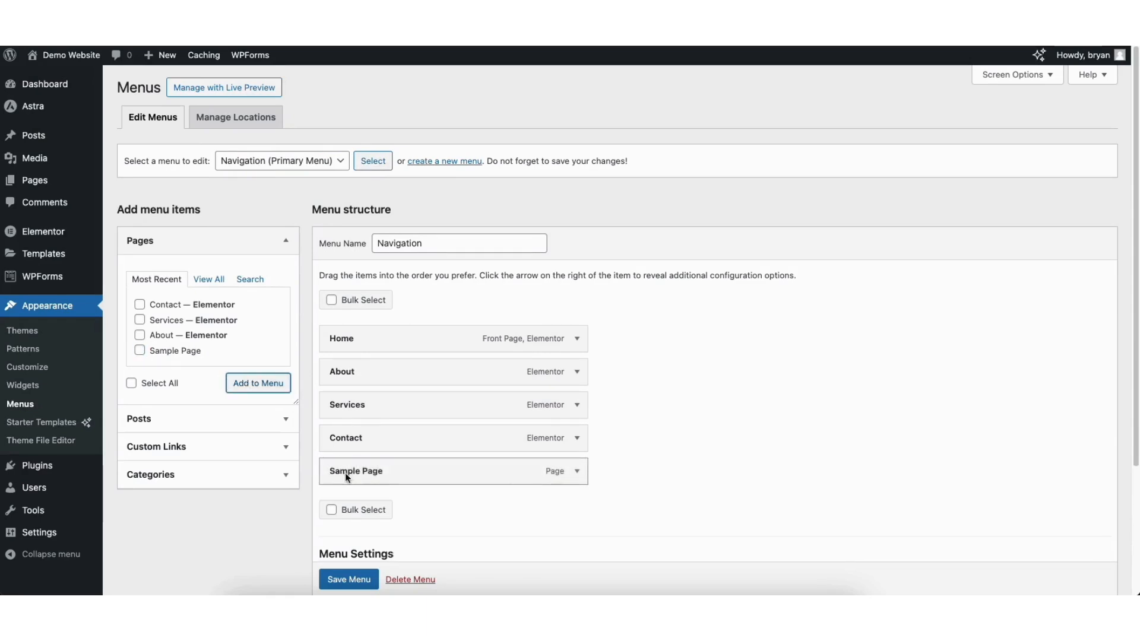
drag(341, 470, 335, 438)
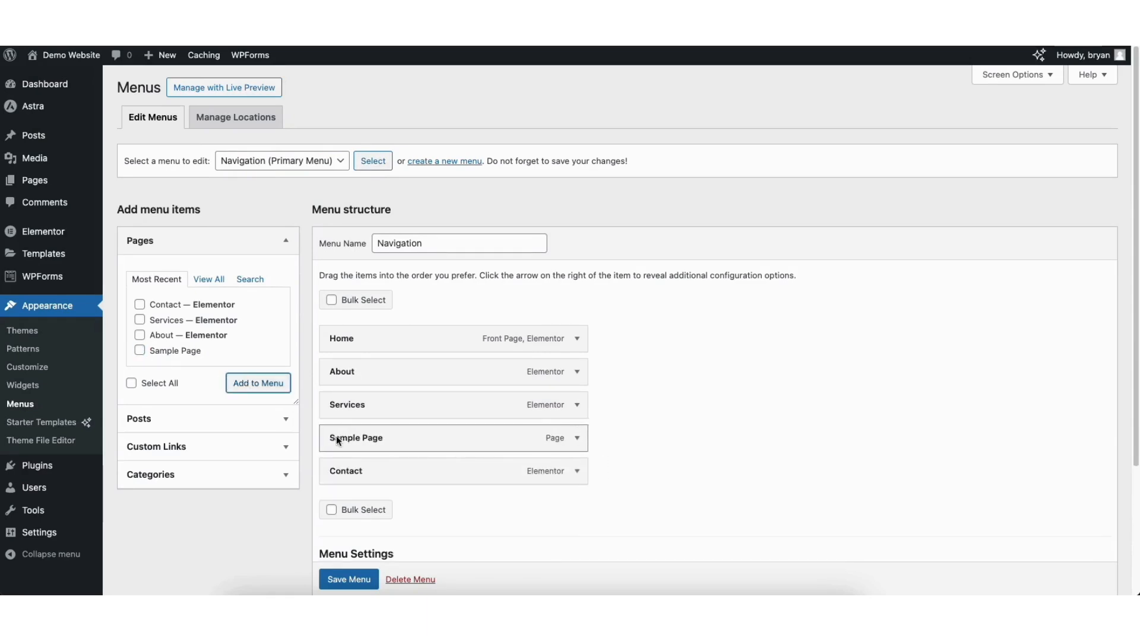
Examine the Sample Page menu item's settings, including its navigation label, and collapse them again
click(578, 439)
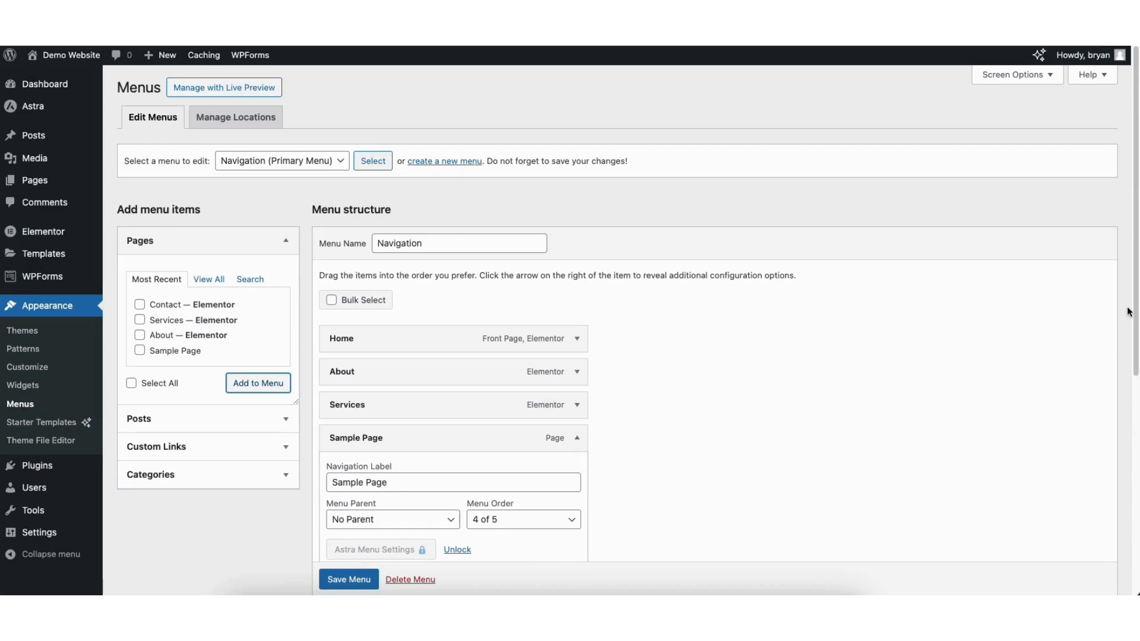
drag(1133, 305, 1133, 406)
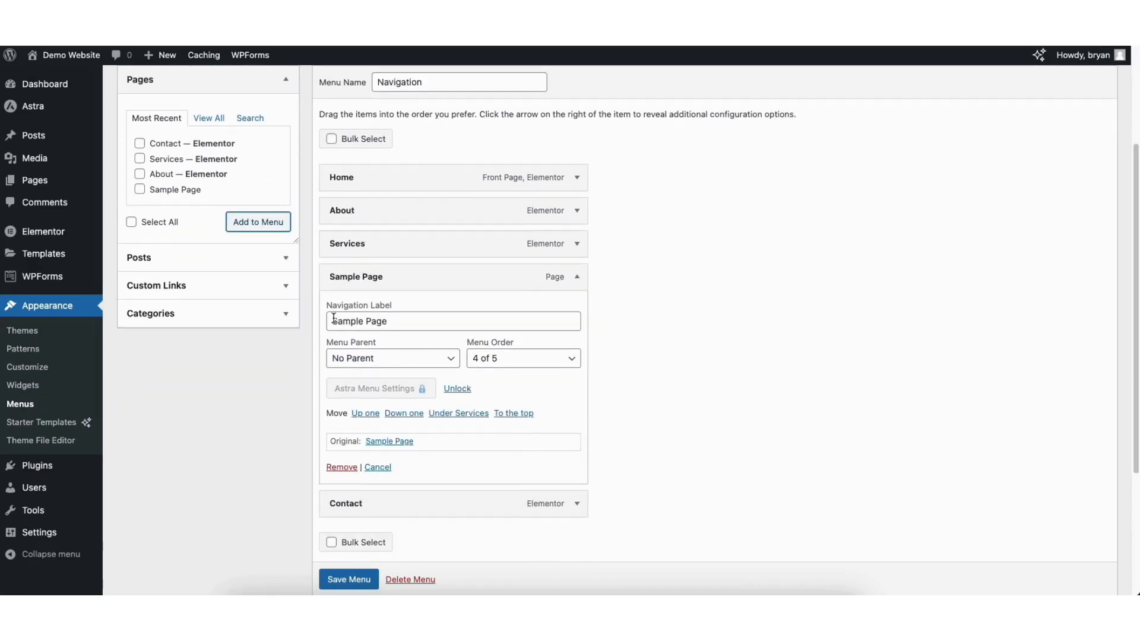
drag(333, 320, 413, 320)
click(370, 322)
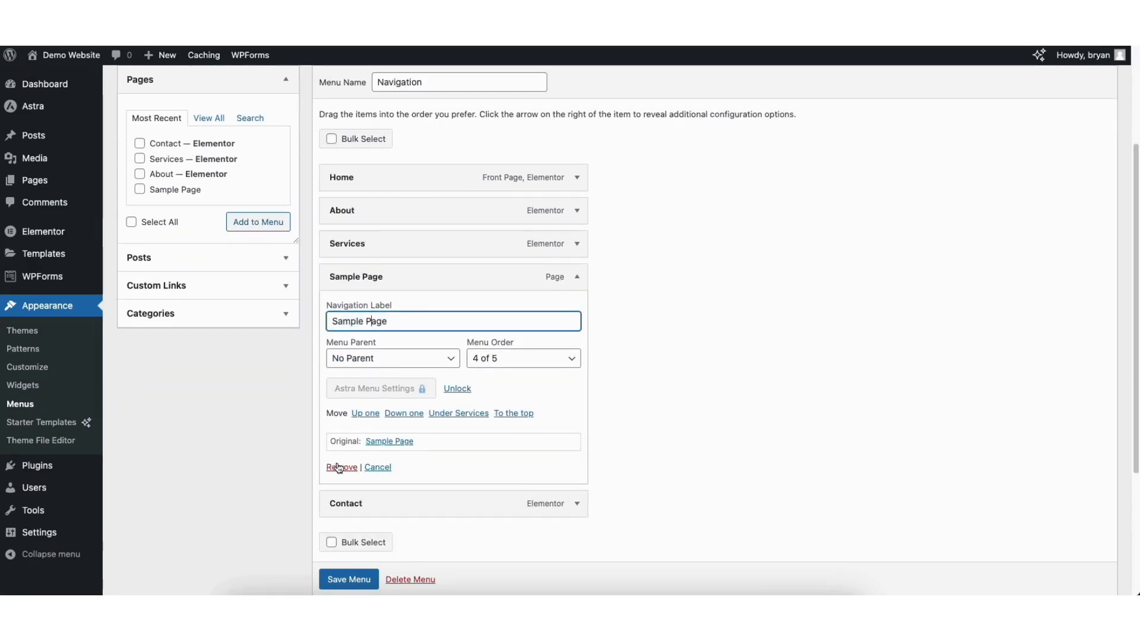
click(577, 276)
scroll(1120, 284, up, 3)
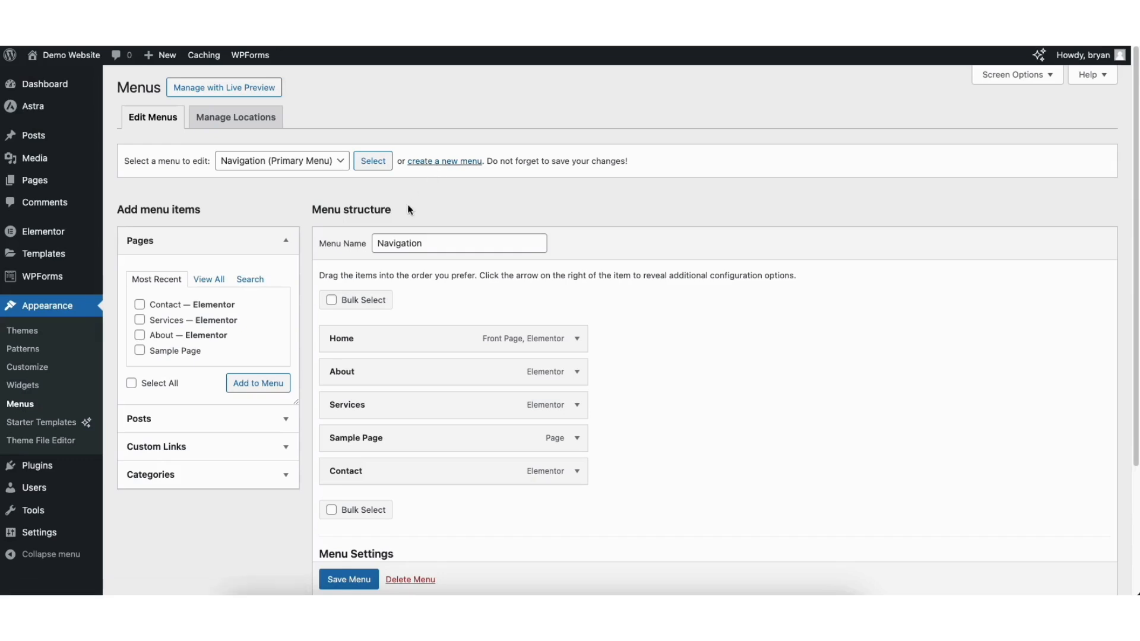
Add a second Sample Page to the menu and nest both Sample Page items as sub-items of Services
click(140, 350)
click(244, 384)
drag(355, 504, 376, 432)
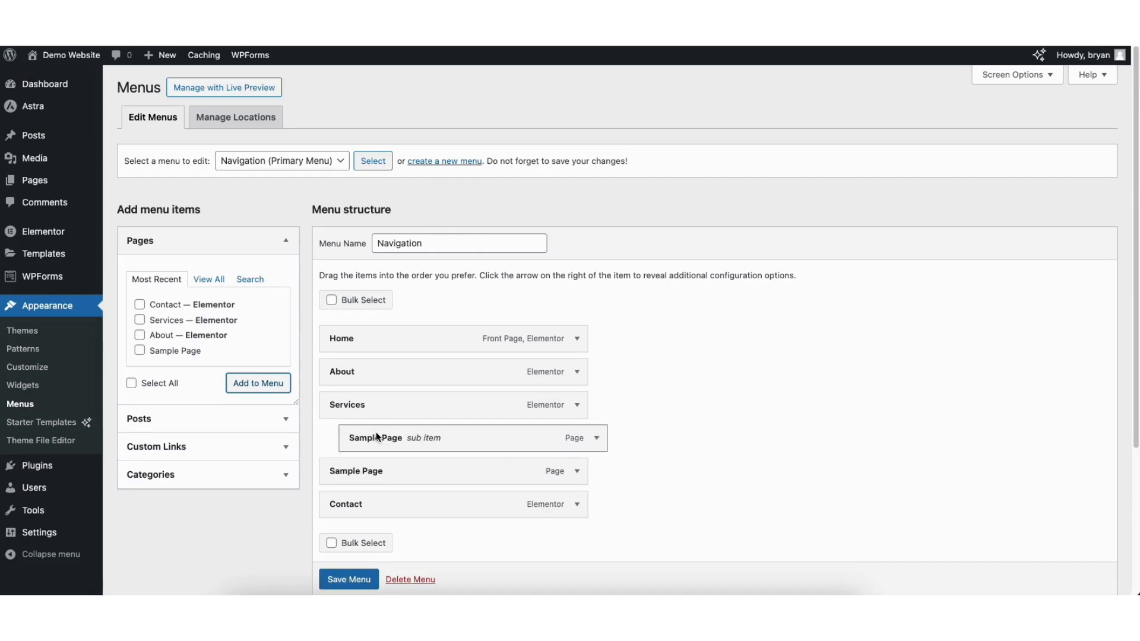
drag(350, 473, 376, 474)
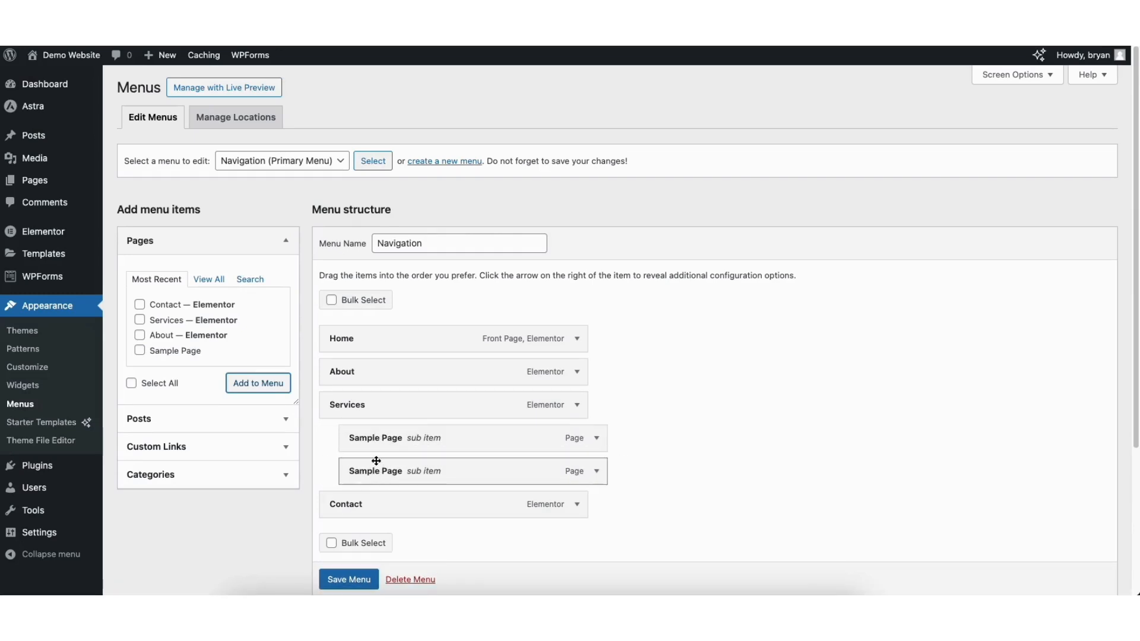
Save the Navigation menu and check the Services submenu on the live site
scroll(336, 578, down, 1)
click(336, 579)
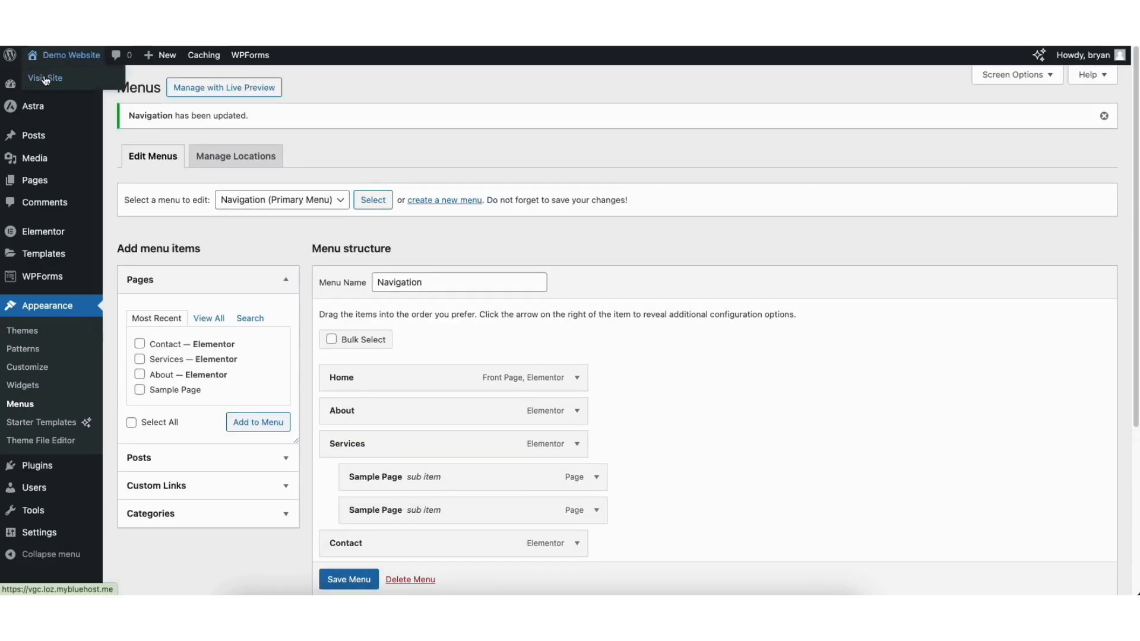
click(45, 80)
mouse_move(734, 99)
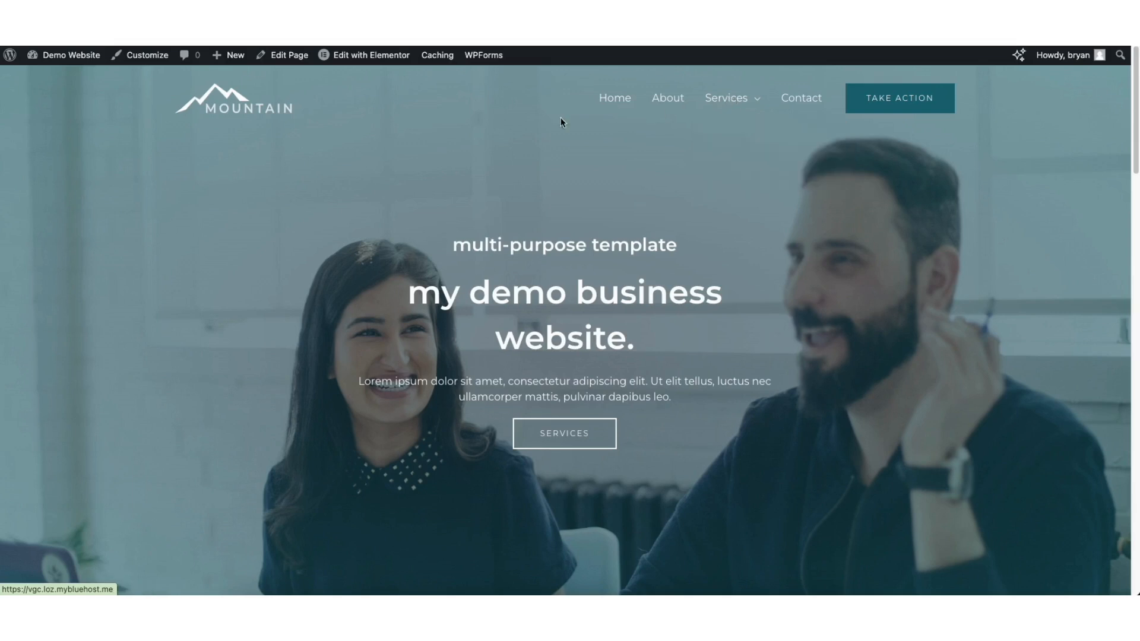
Open the transparent header's design options in the theme customizer's Header Builder and find the submenu colours
click(139, 54)
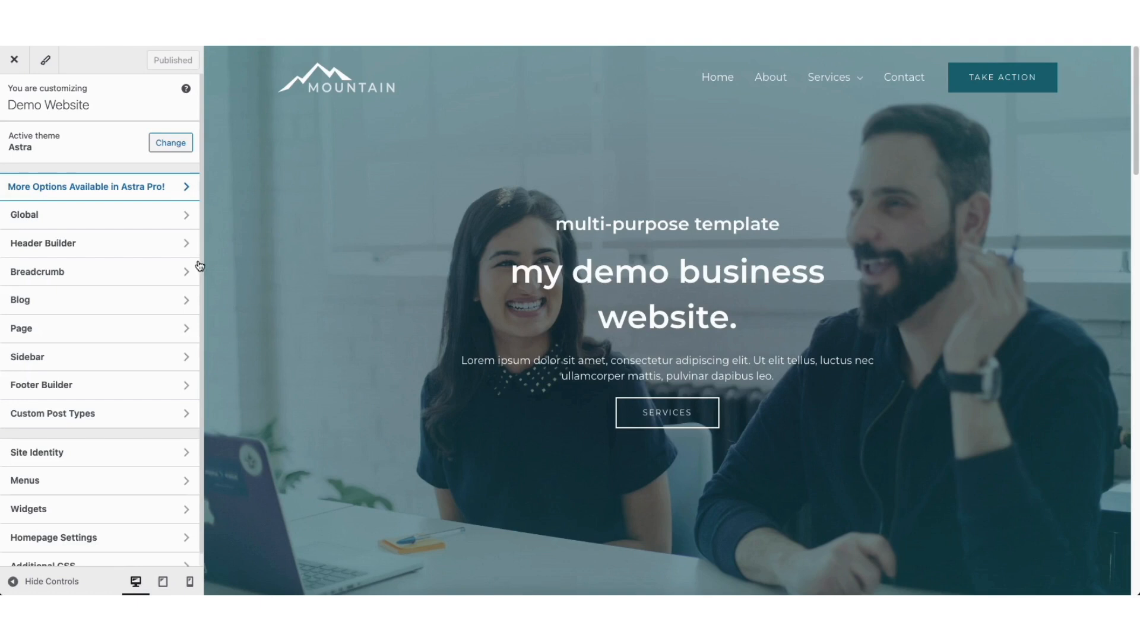
click(134, 243)
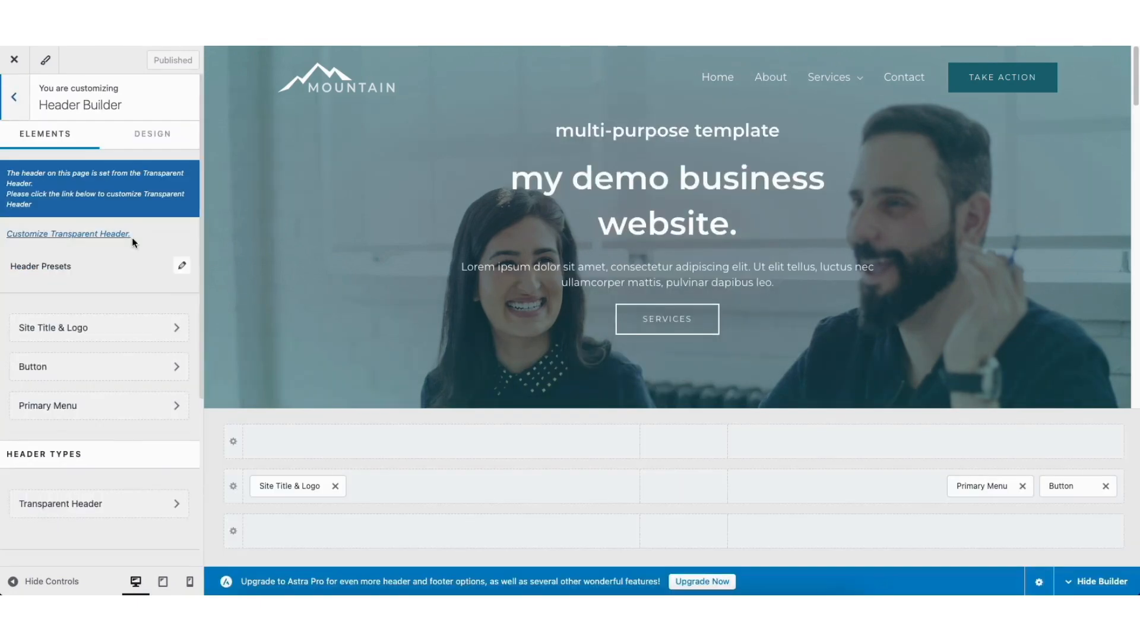
click(80, 504)
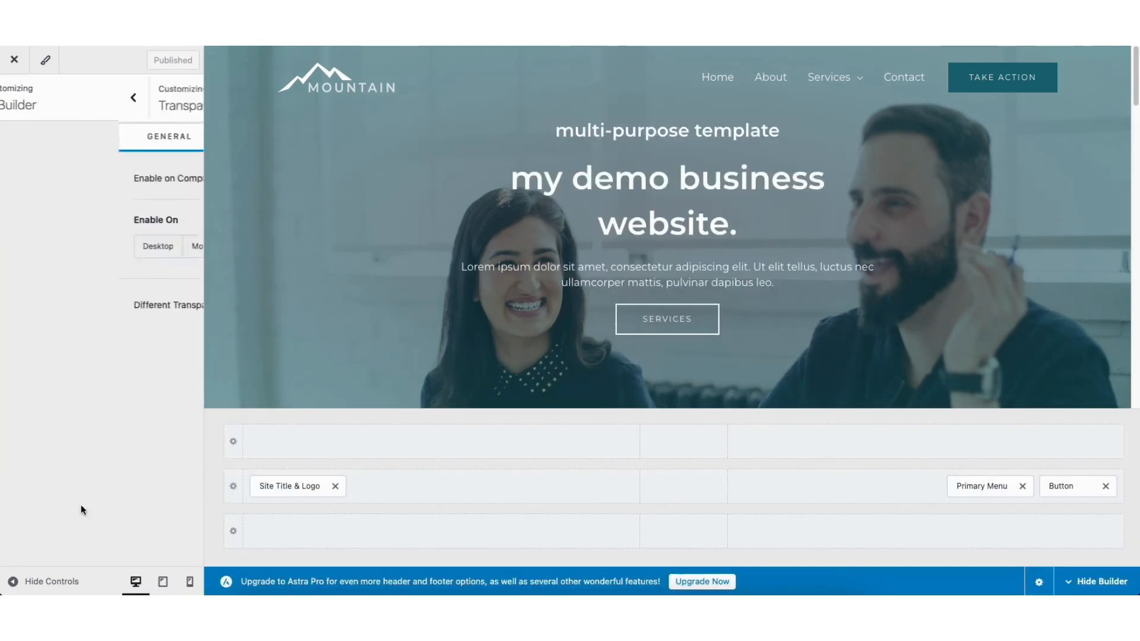
click(144, 136)
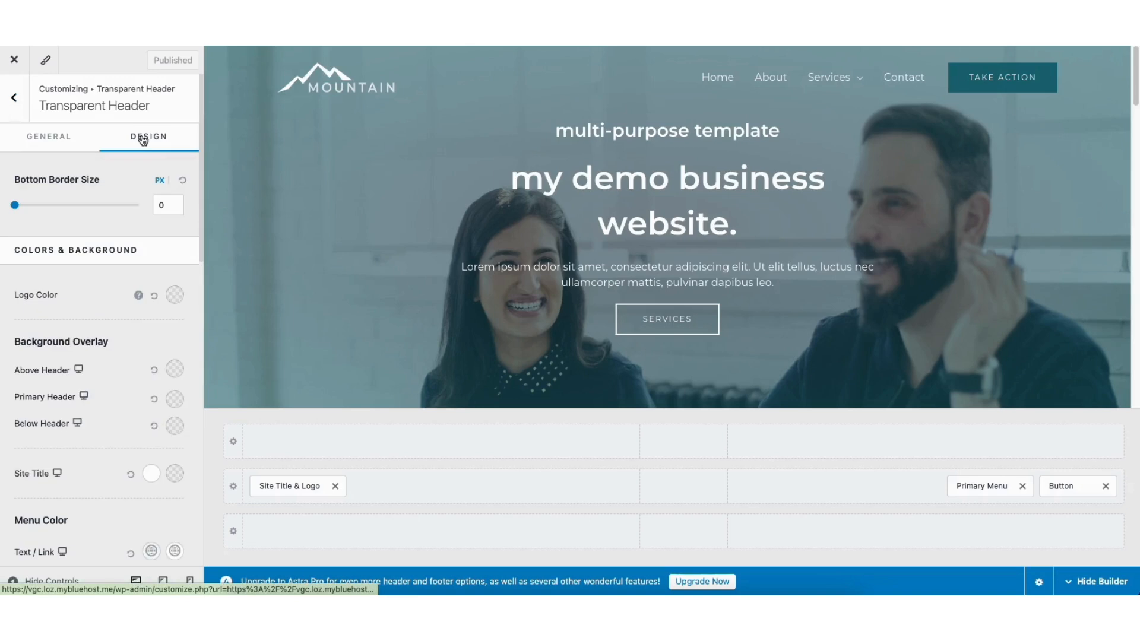
drag(201, 152, 191, 312)
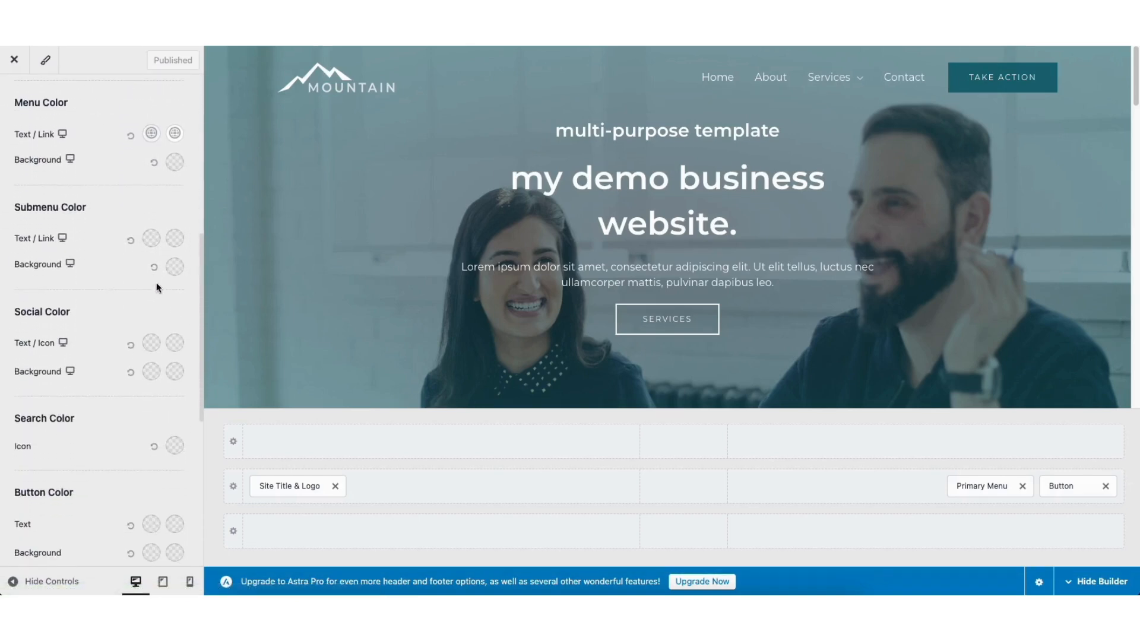
Set the submenu's normal text/link colour to the dark navy palette colour 000F2B and check it in the Services submenu
click(151, 241)
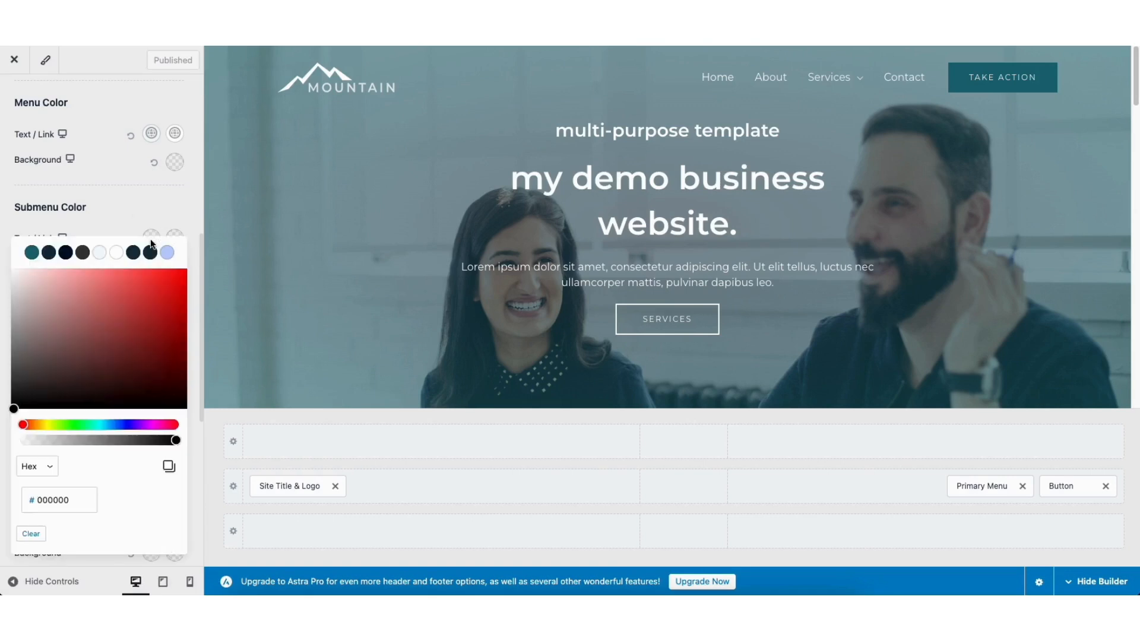
click(66, 254)
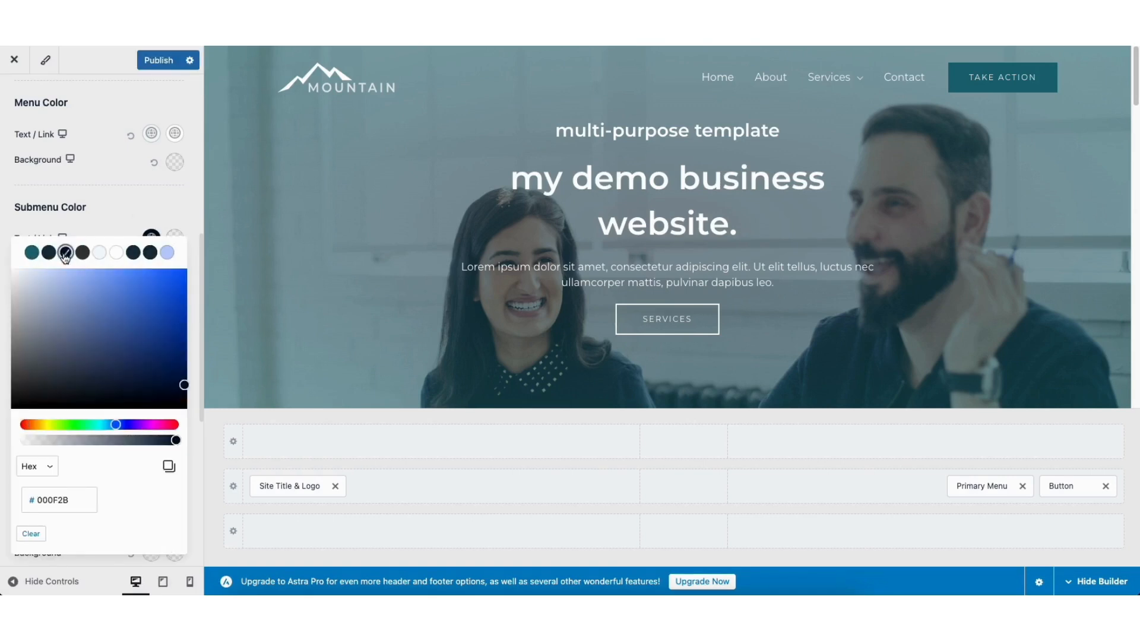
mouse_move(854, 78)
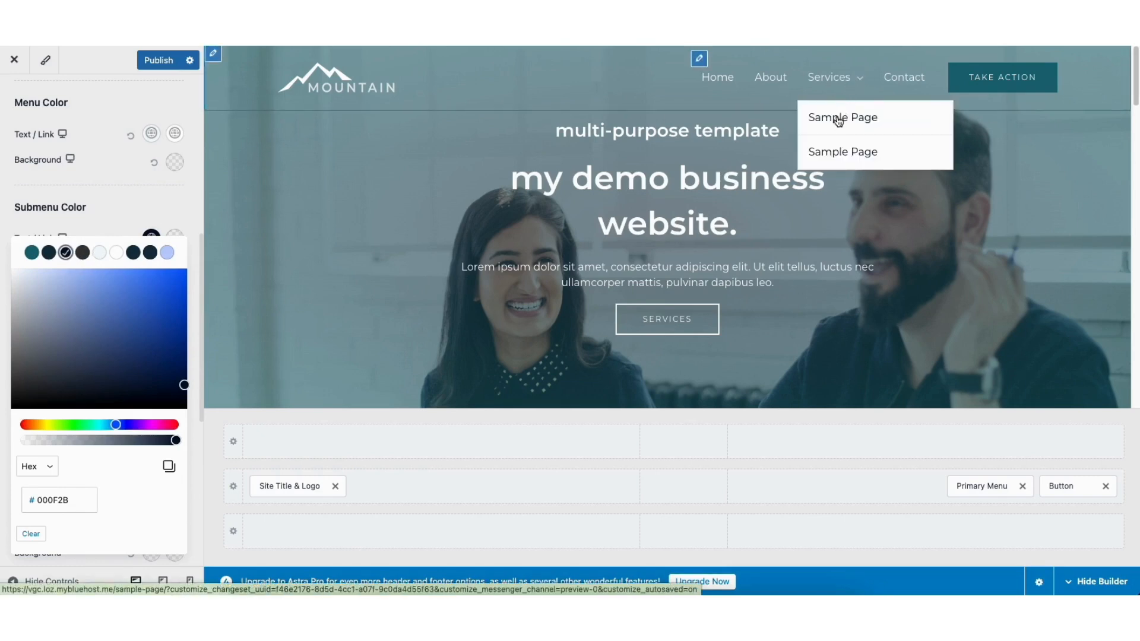
click(168, 209)
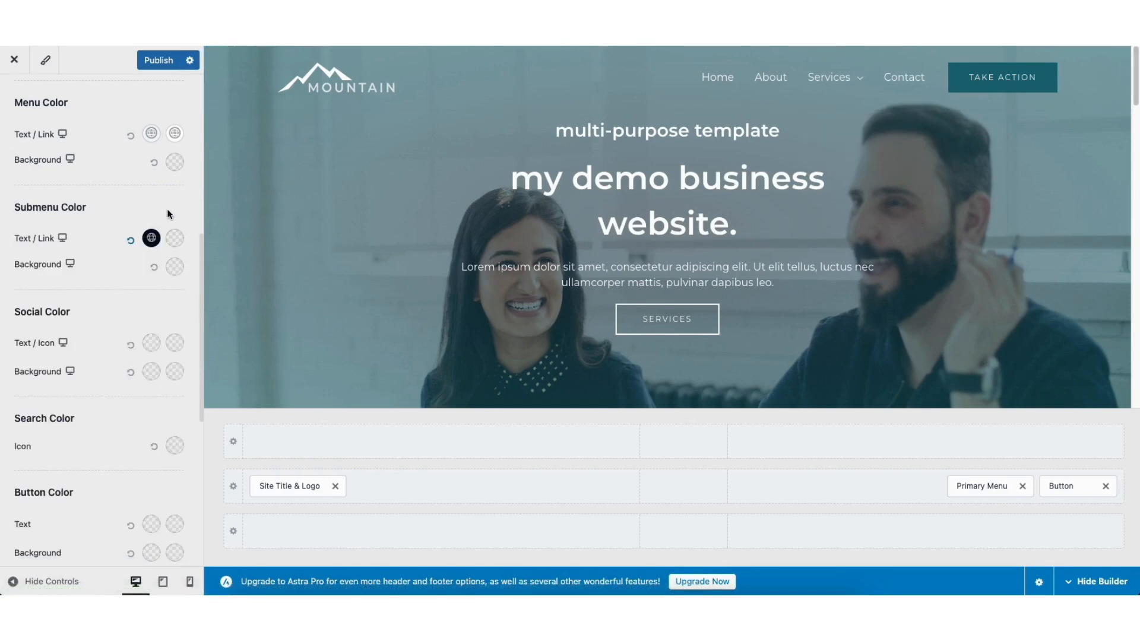
Set the submenu's hover text/link colour to the teal palette colour 1A6C7A, check it in the preview and publish the changes
click(175, 239)
click(32, 254)
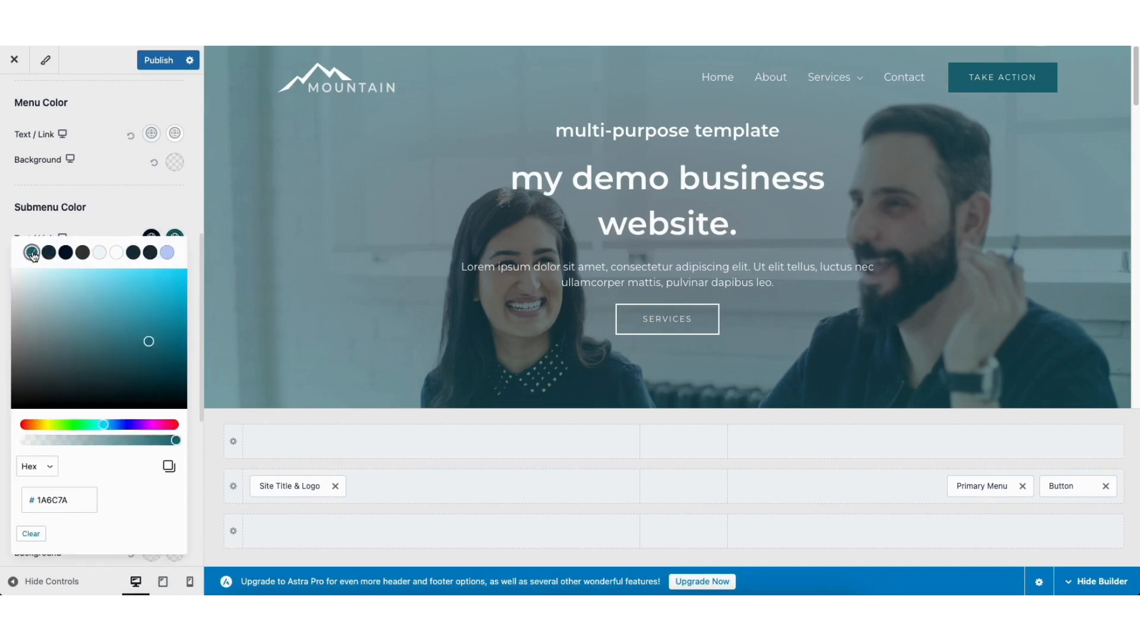
mouse_move(831, 83)
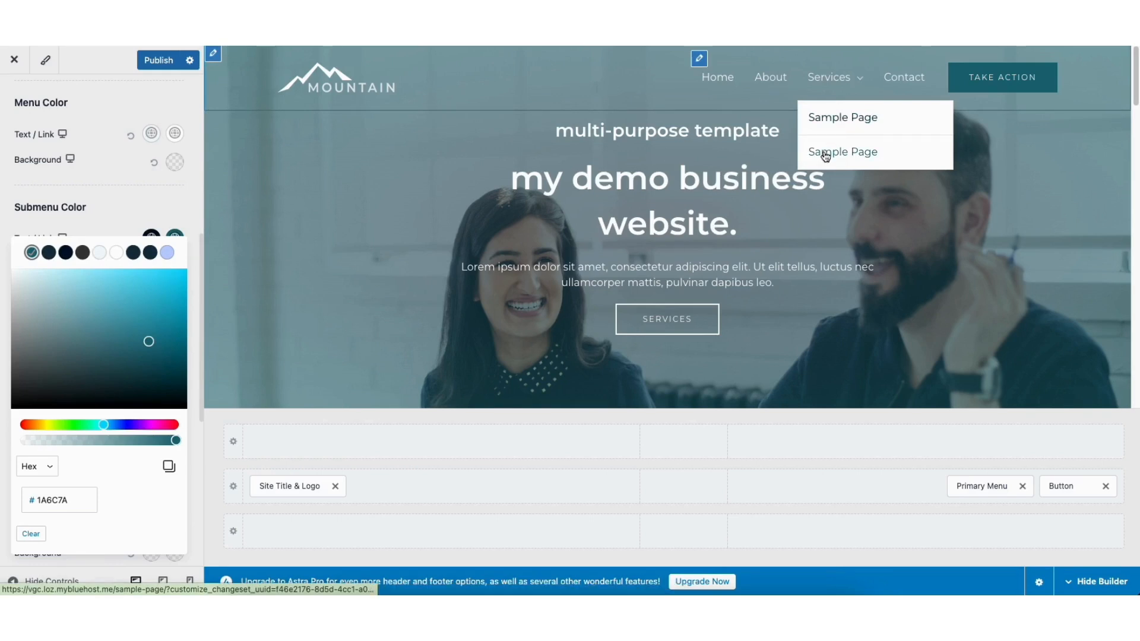
click(153, 59)
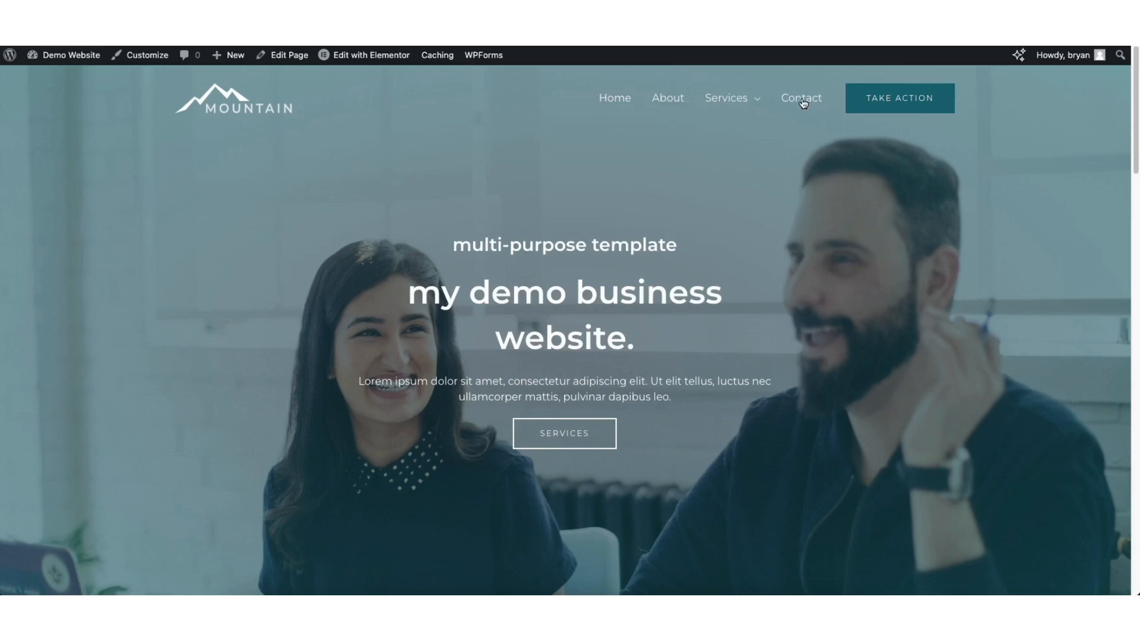
View the site's Contact page and examine its contact details and message form
click(802, 101)
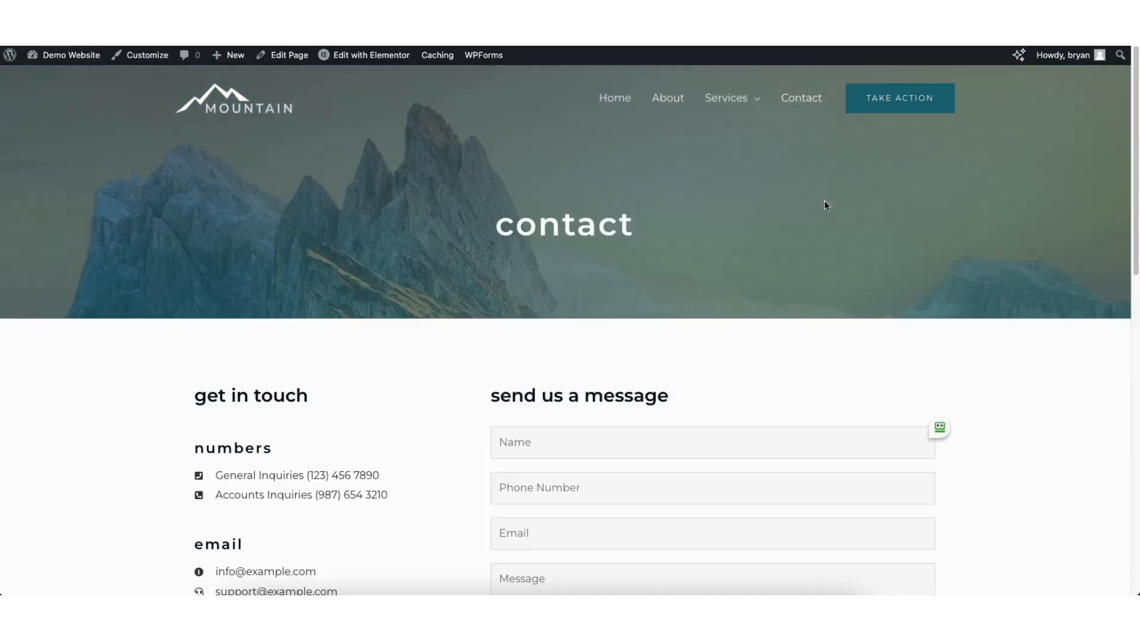
scroll(1135, 86, down, 3)
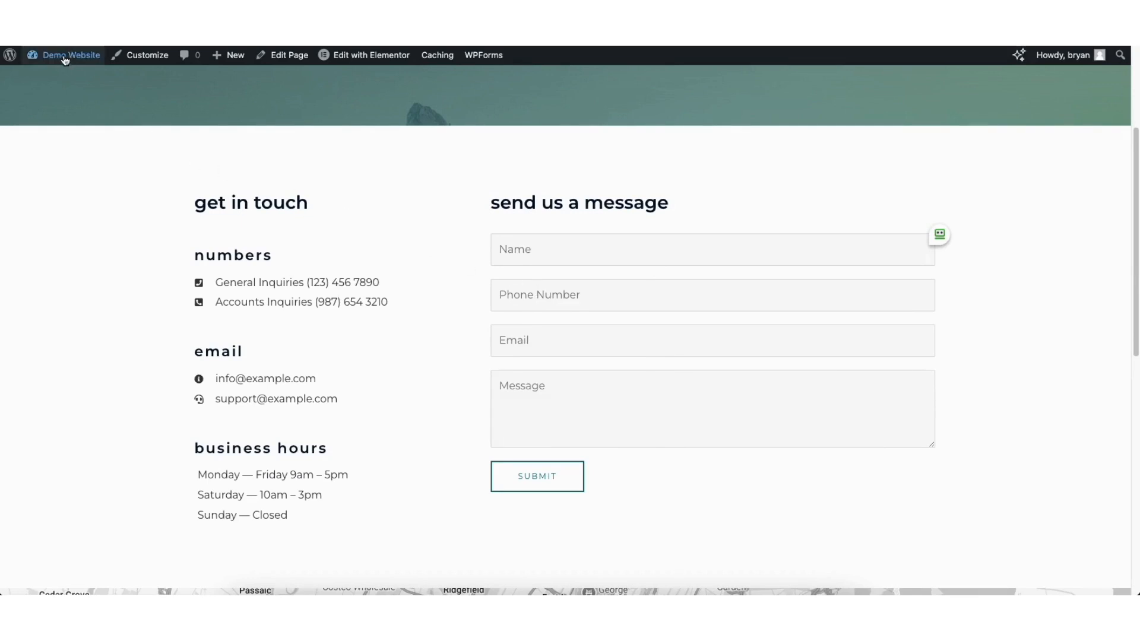
Open the site's Contact Form in the WPForms editor and add a Single Line Text field between the Your Name and Email fields
mouse_move(61, 59)
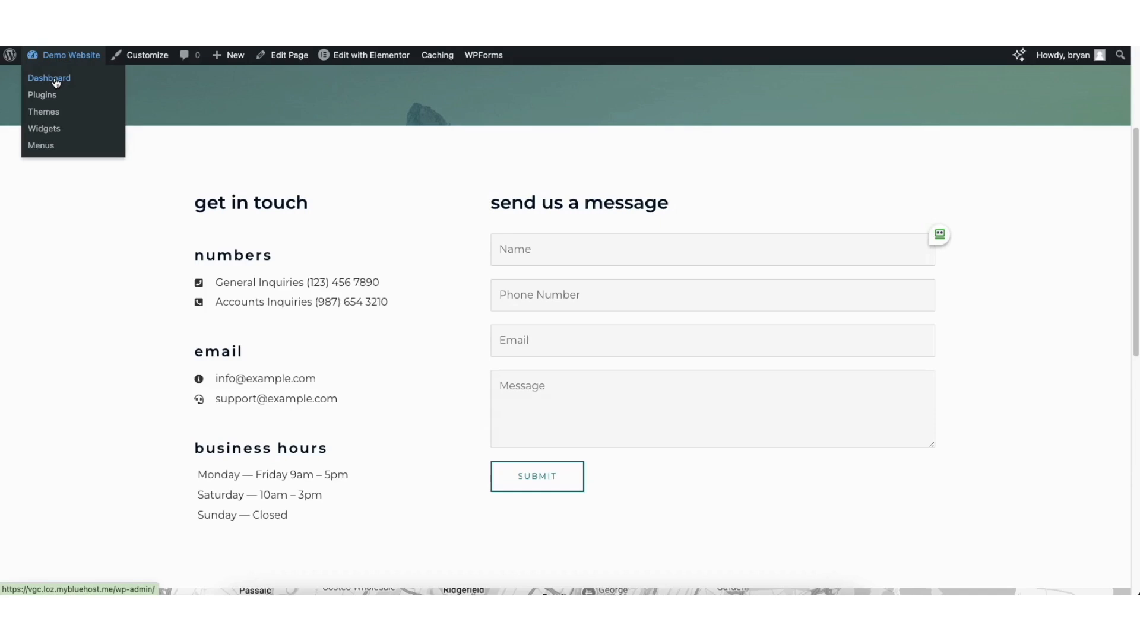
click(56, 82)
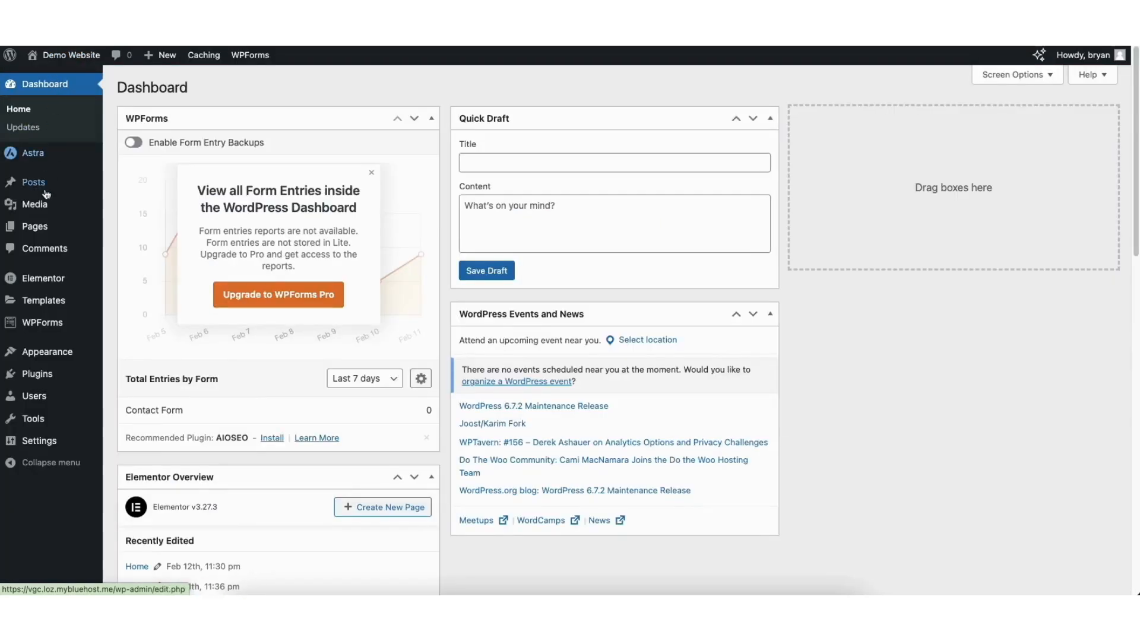
click(37, 329)
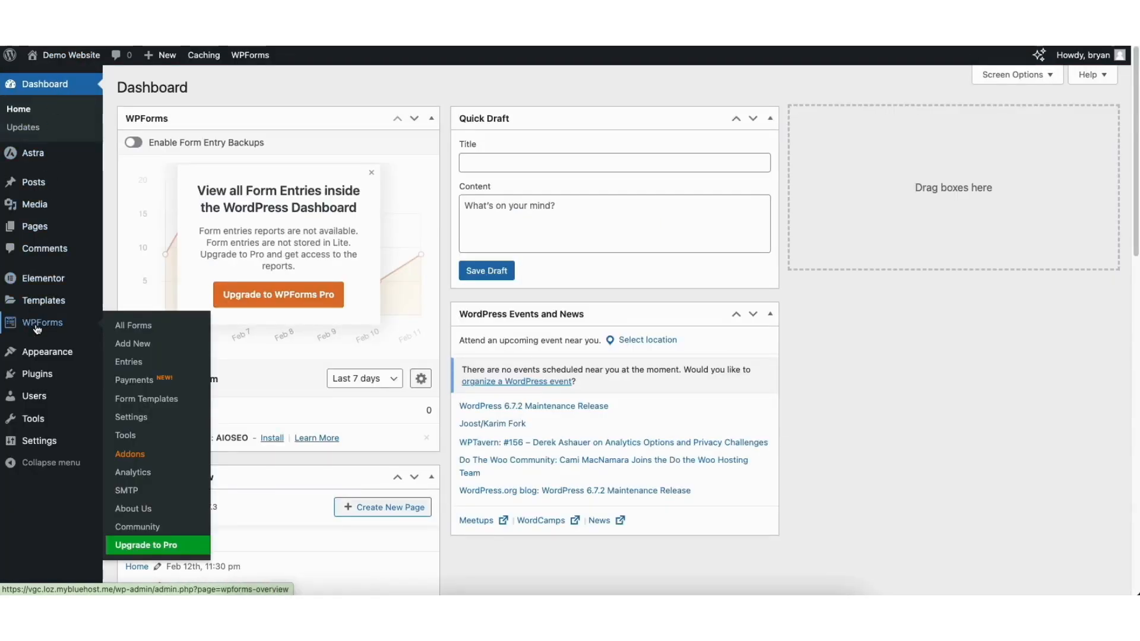
mouse_move(123, 315)
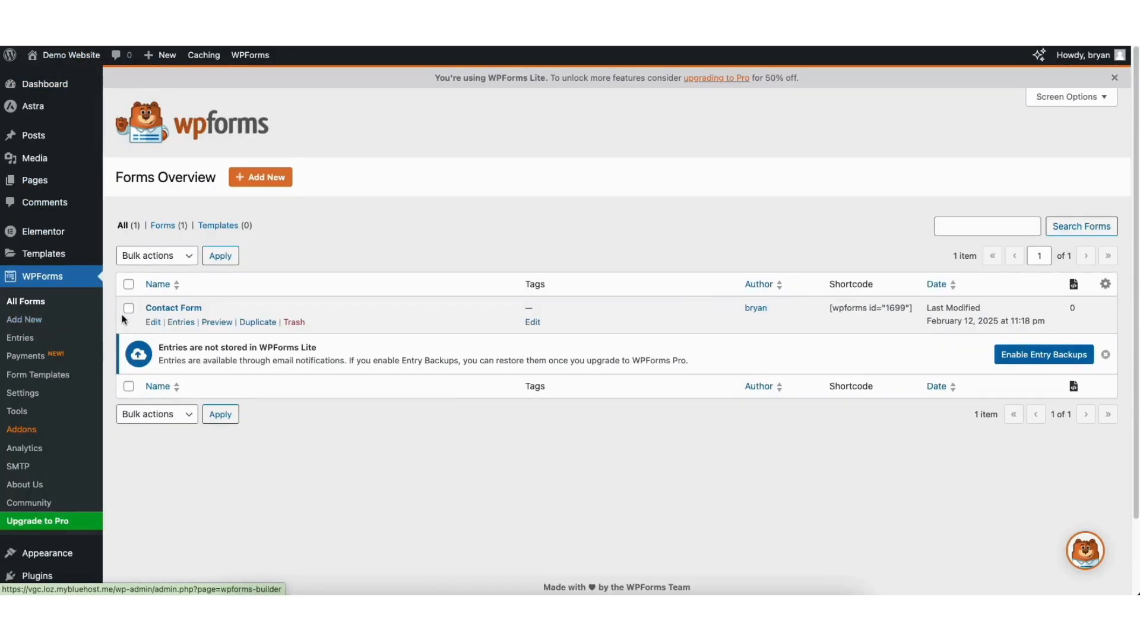
click(153, 323)
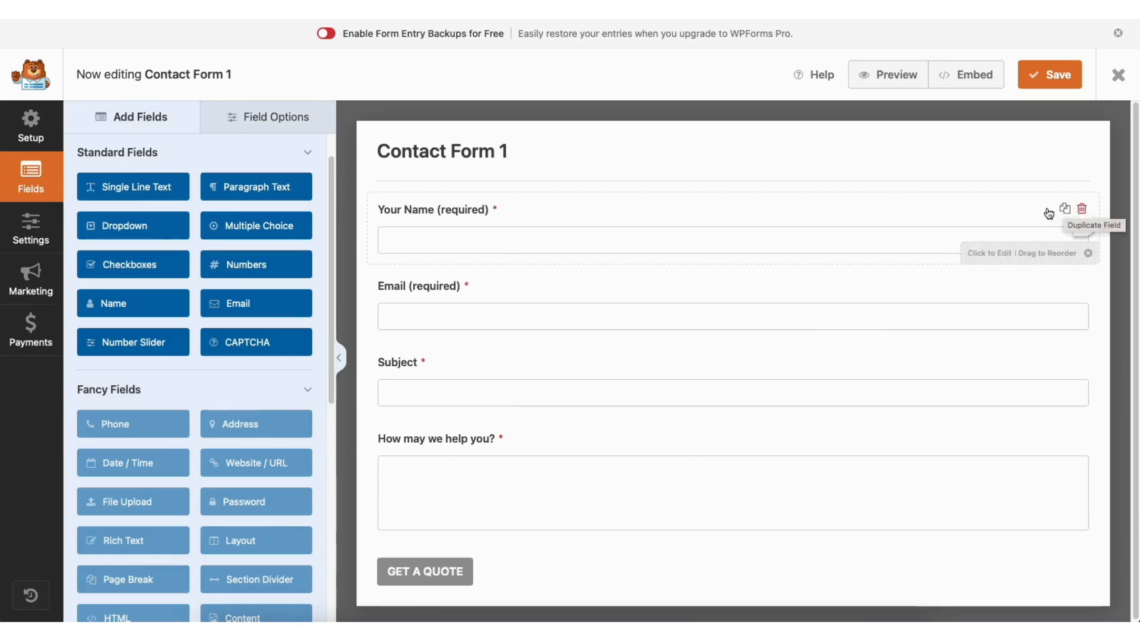
mouse_move(426, 214)
mouse_down()
mouse_move(426, 299)
mouse_move(423, 212)
mouse_up()
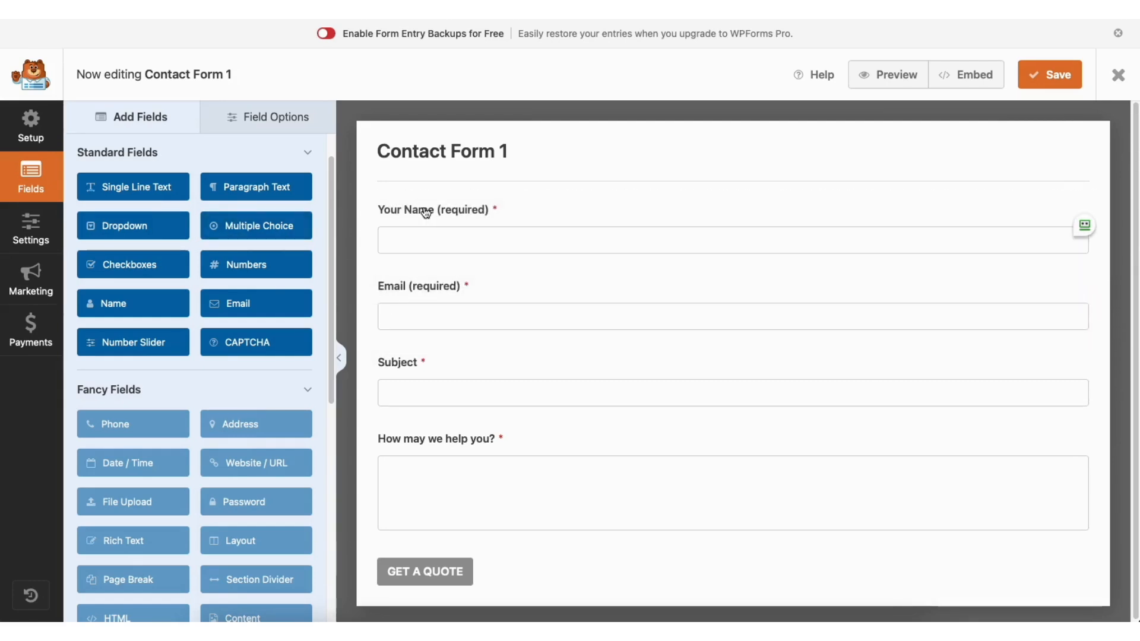
drag(152, 187, 443, 275)
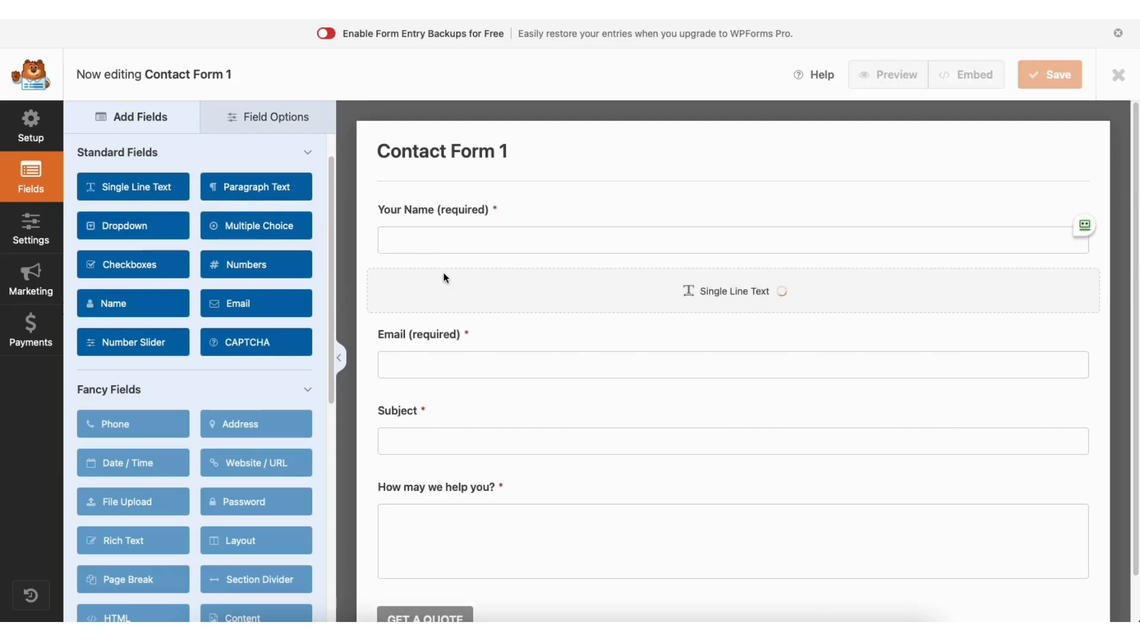
Open the Your Name field's options and switch its Required setting off and back on
click(264, 117)
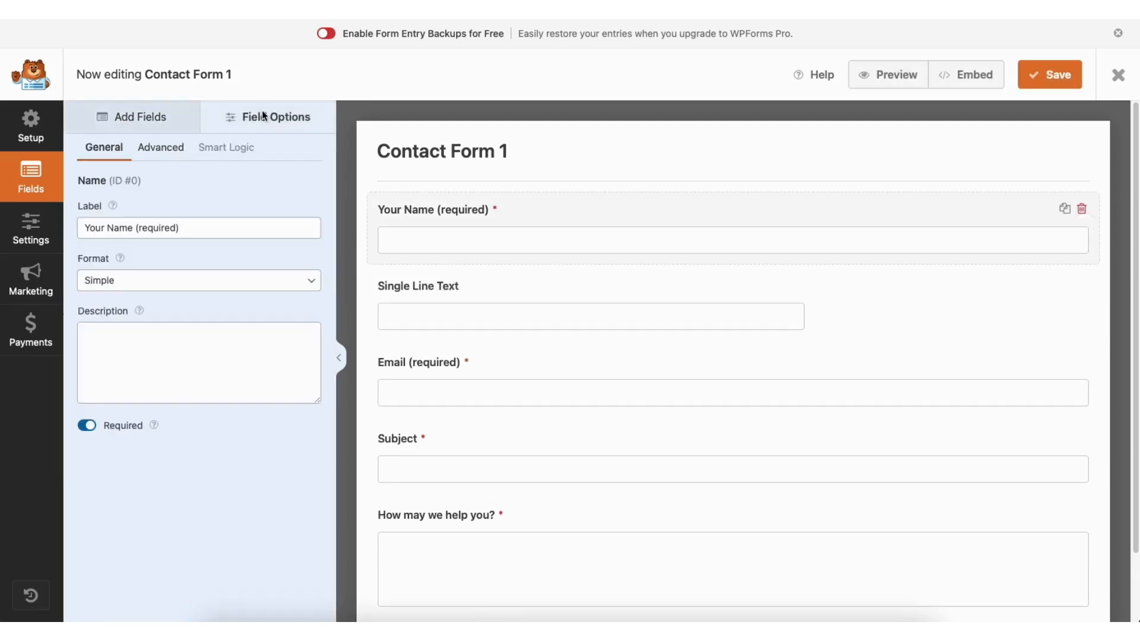
click(174, 228)
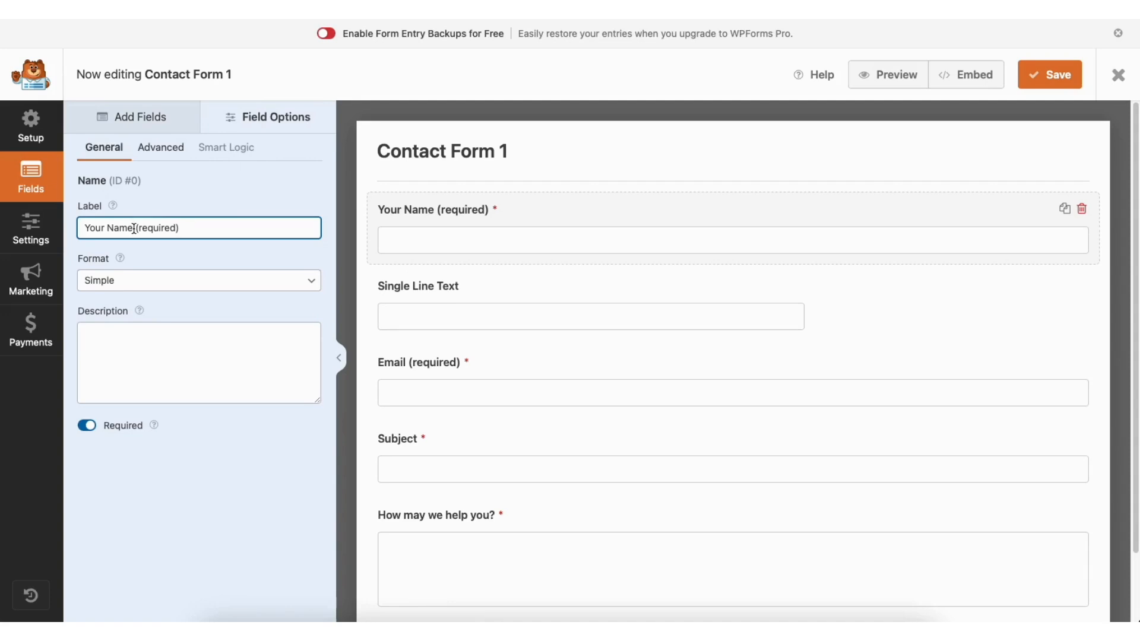
click(87, 426)
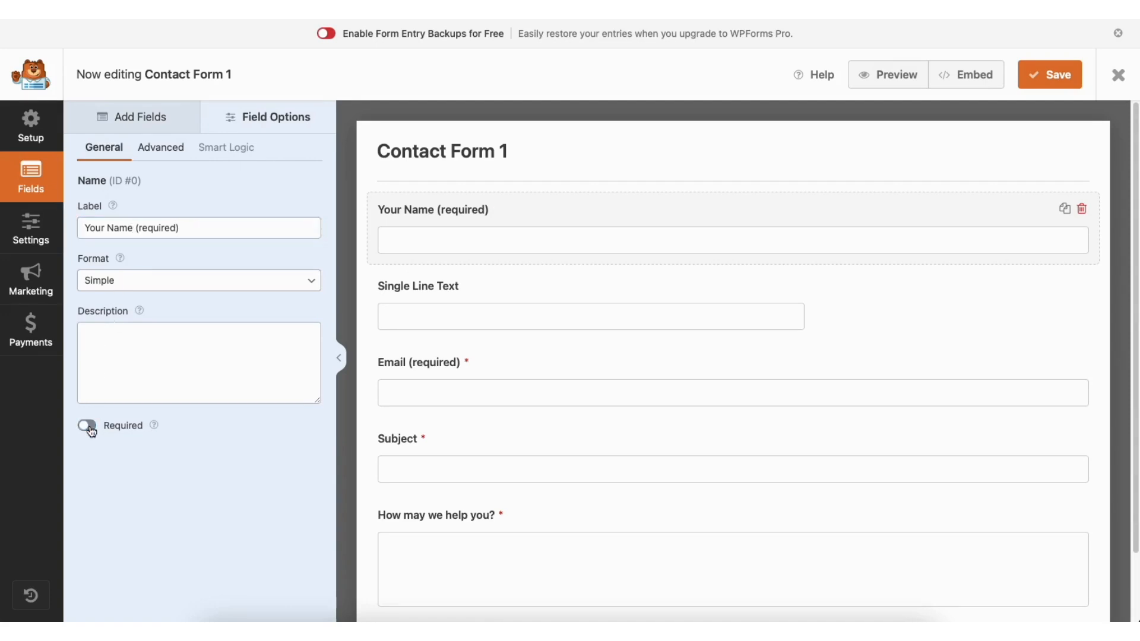
click(87, 425)
Examine the Your Name field's advanced options and its available field sizes, keeping the size at Large
click(176, 151)
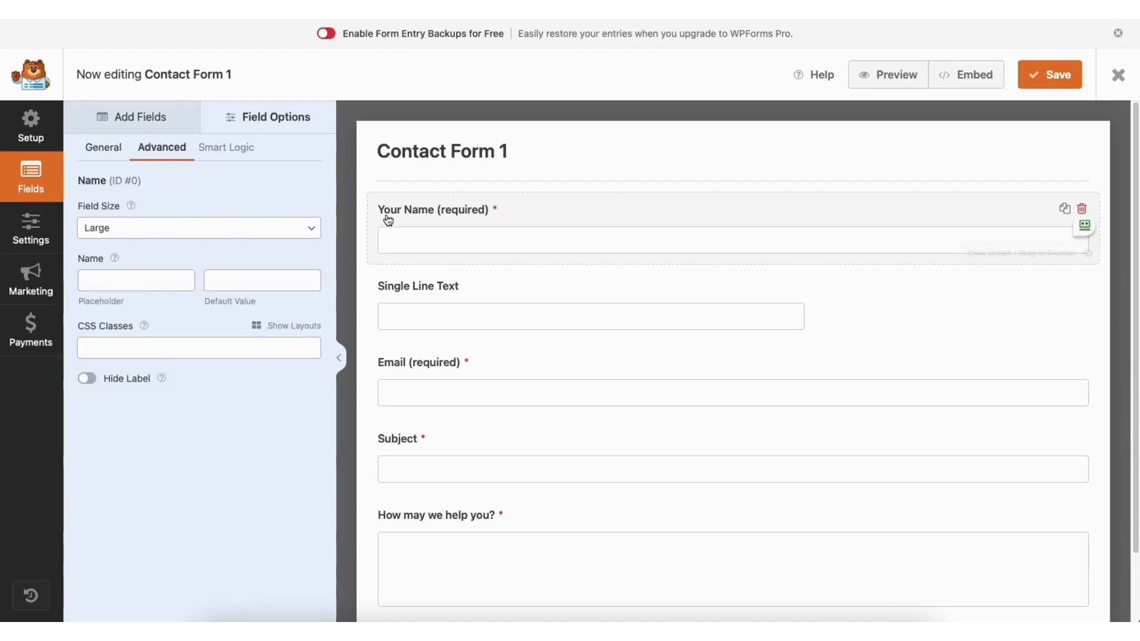
click(160, 231)
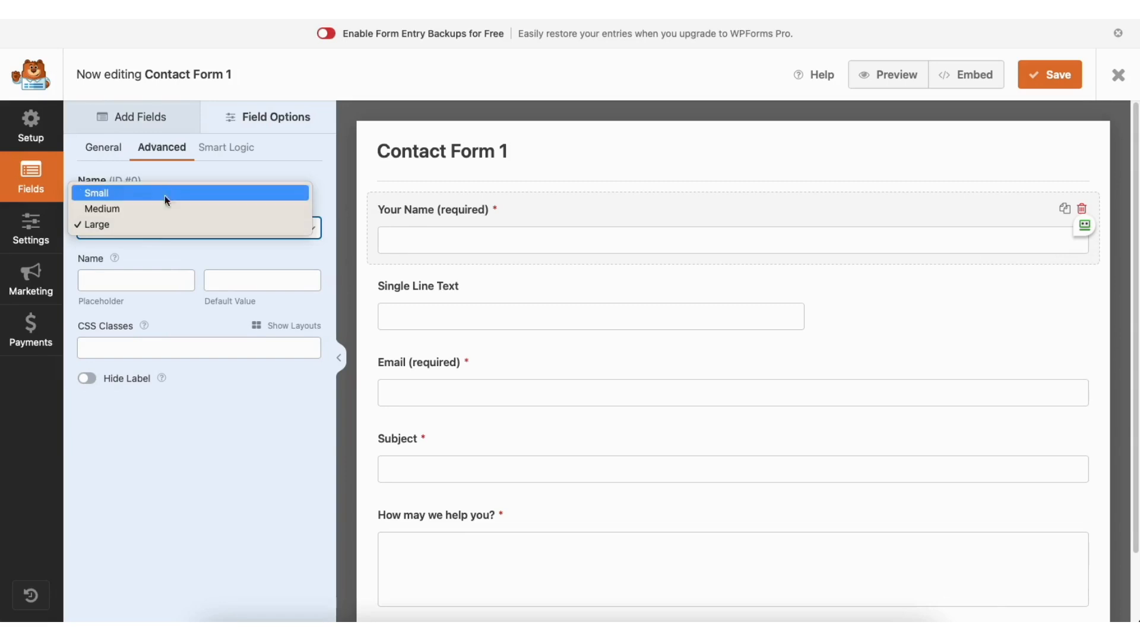
click(155, 221)
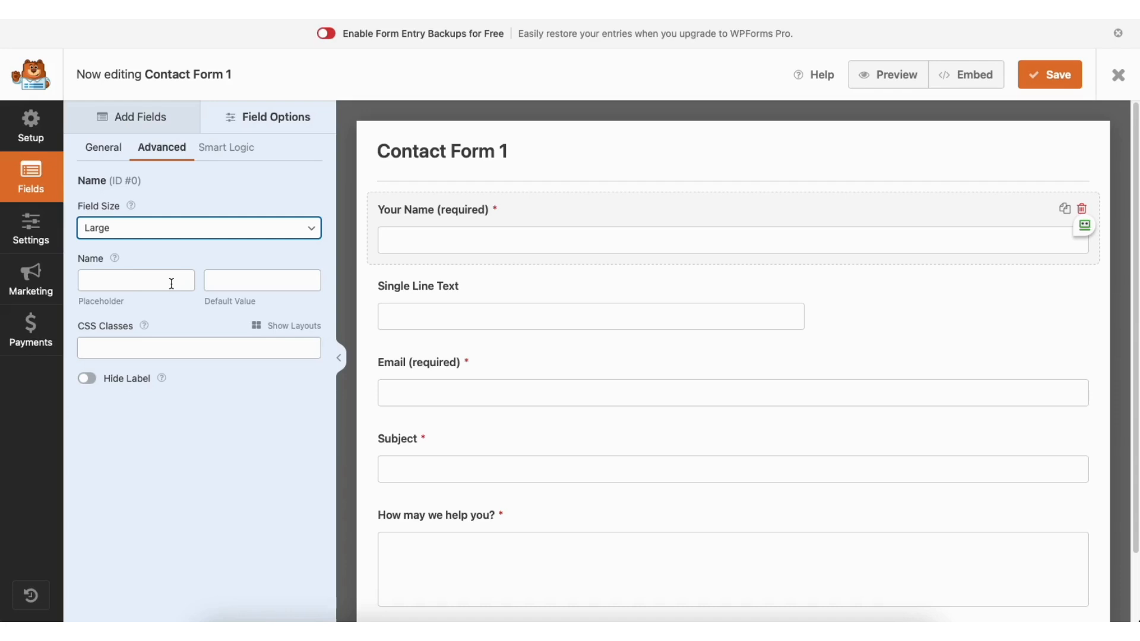
Review the form's general, spam protection, notification and confirmation settings, and close the form editor
click(35, 228)
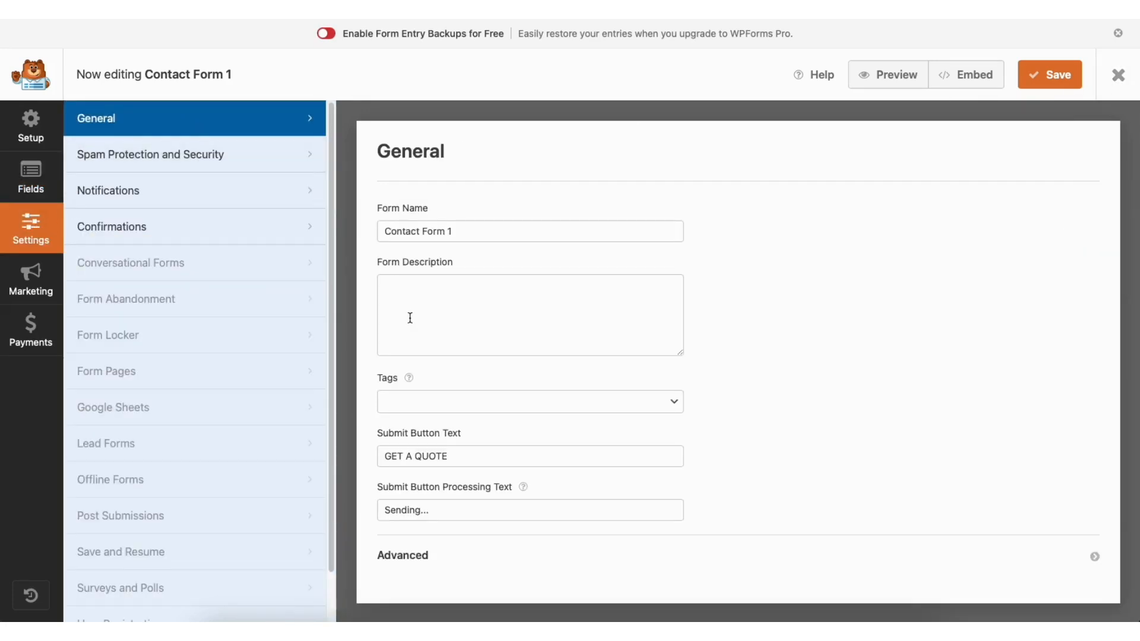
click(235, 155)
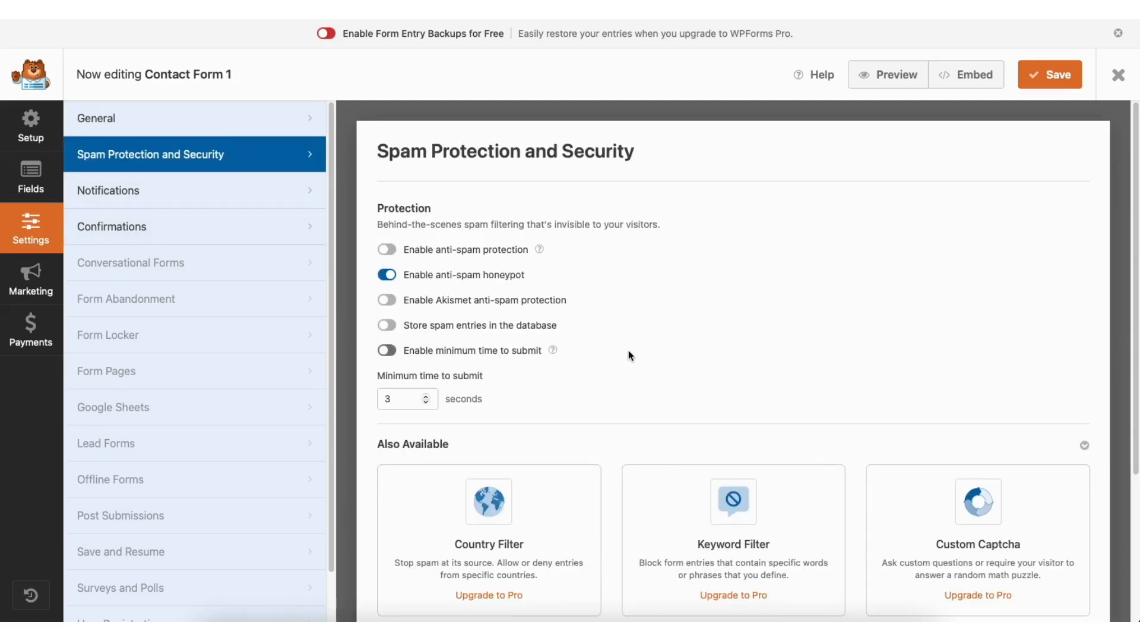
click(218, 194)
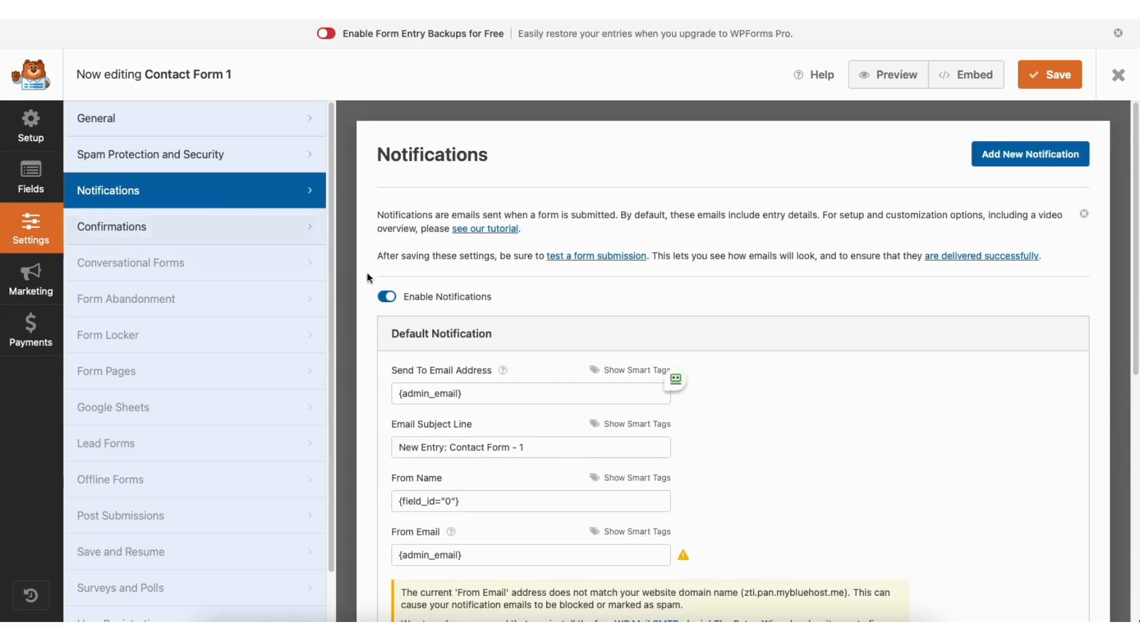
drag(1130, 201, 1138, 320)
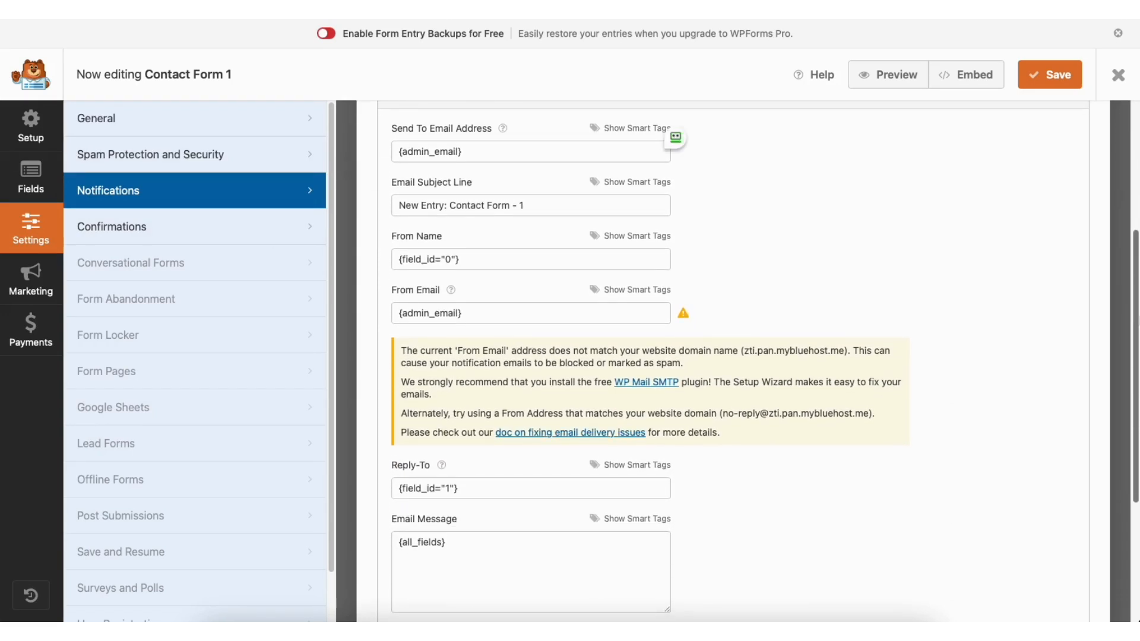
click(221, 229)
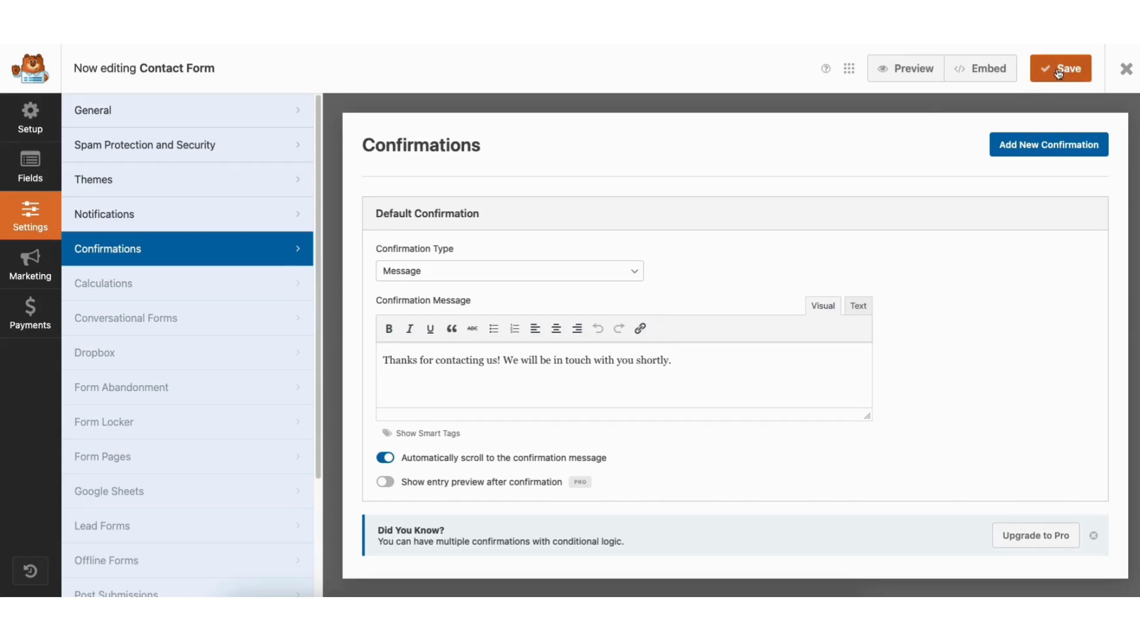
click(1126, 71)
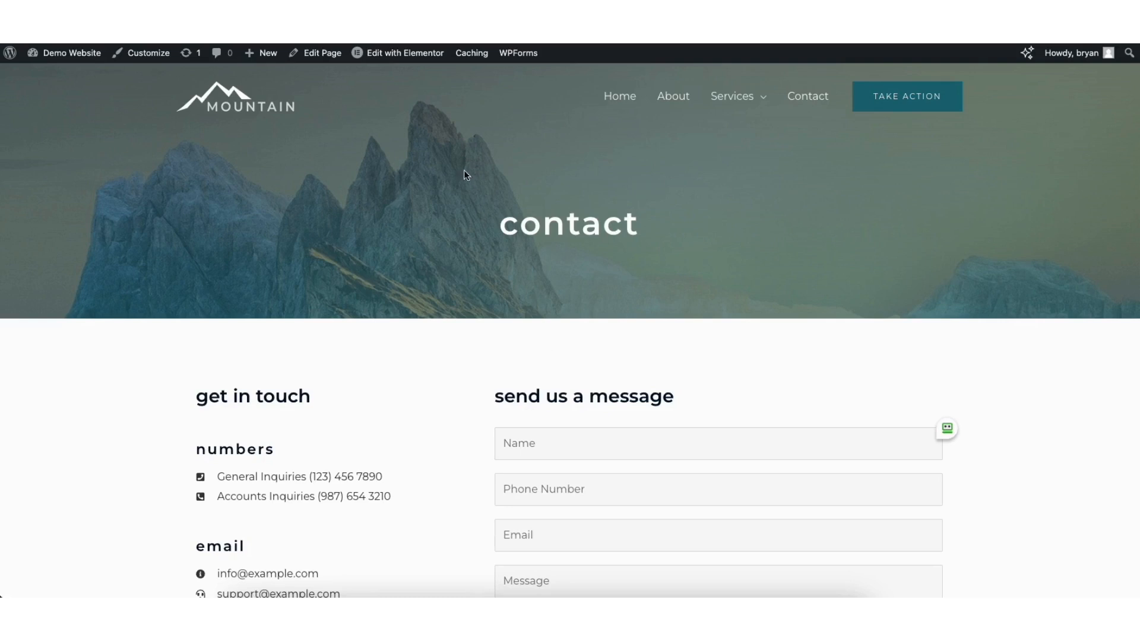
Edit the Contact page with Elementor and open the settings of the Google Maps widget below the contact form
click(398, 54)
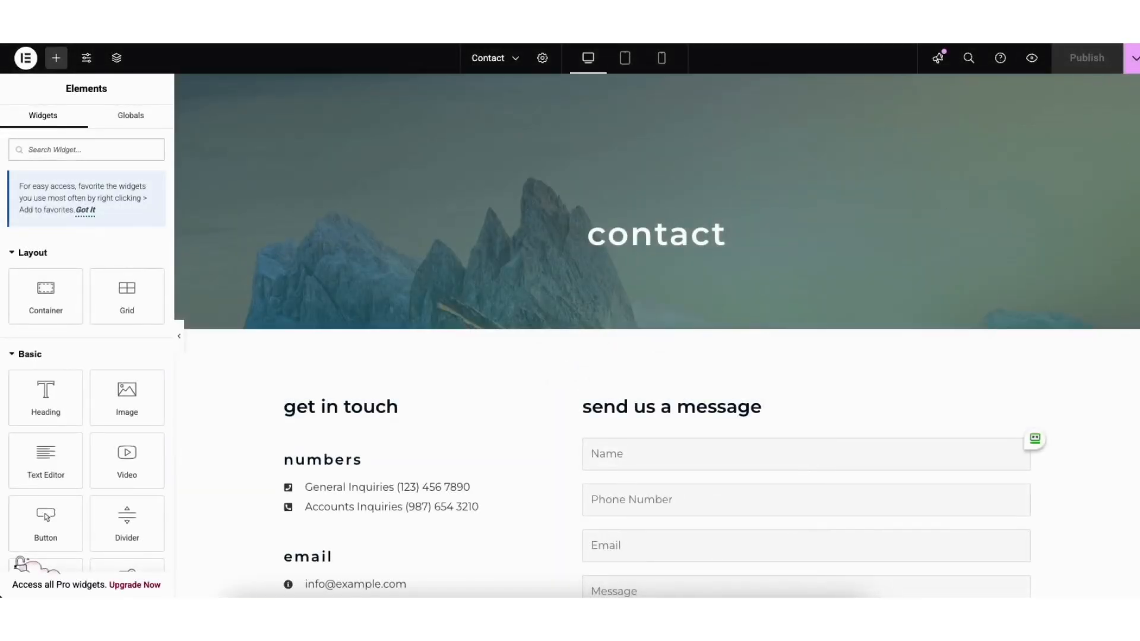
scroll(1130, 203, down, 10)
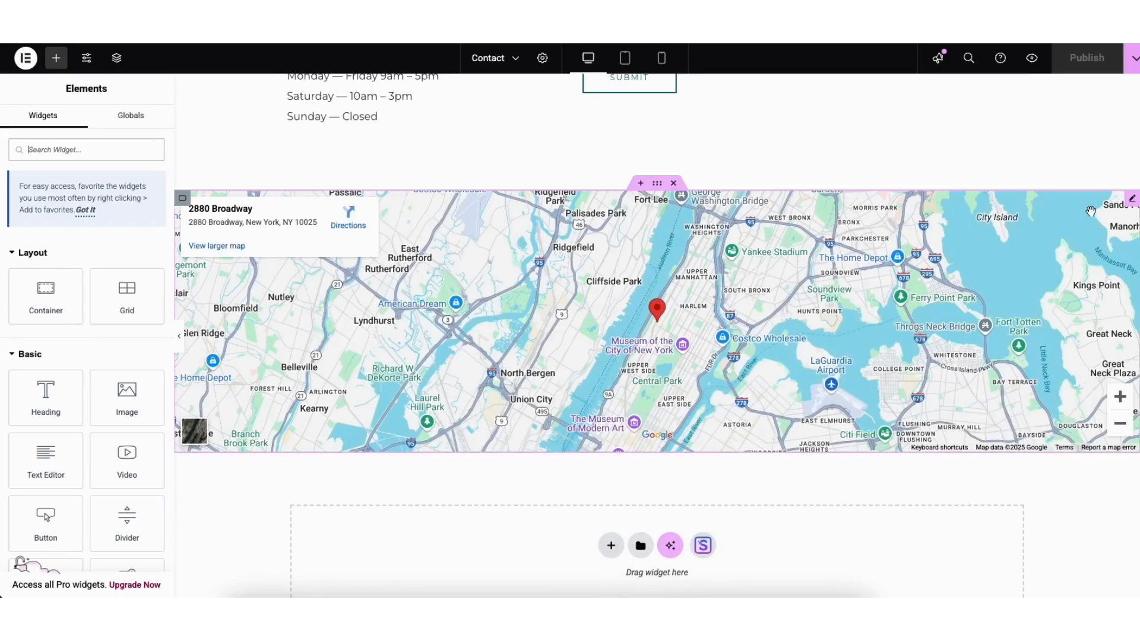
click(1132, 202)
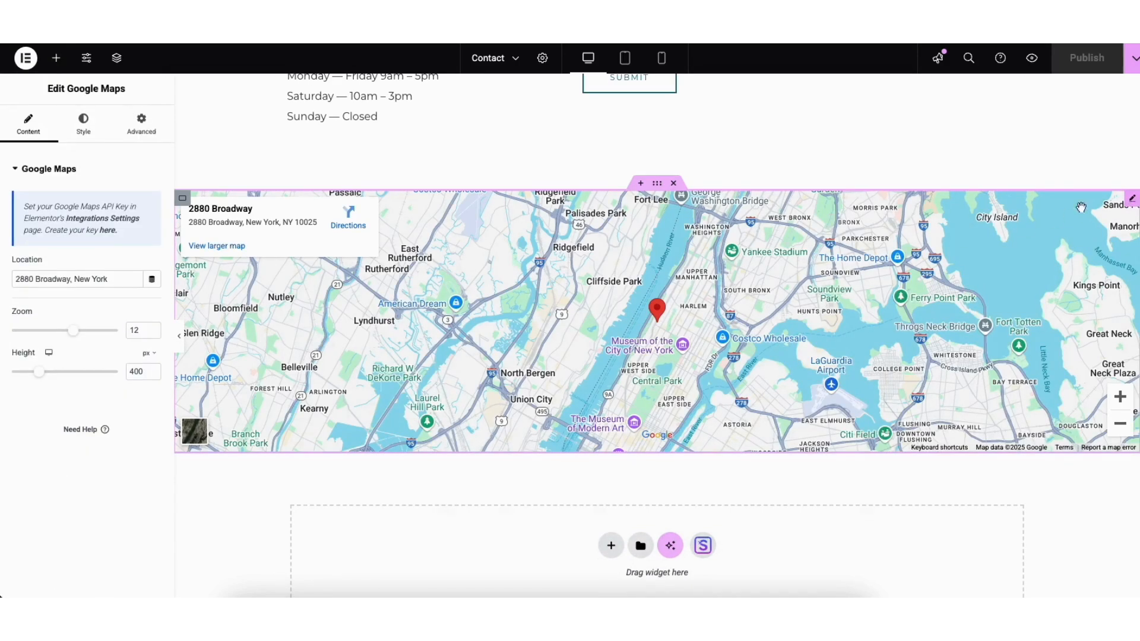
Set the Google Maps widget's zoom to 10 and its height to 486 px
drag(15, 277, 116, 279)
click(69, 307)
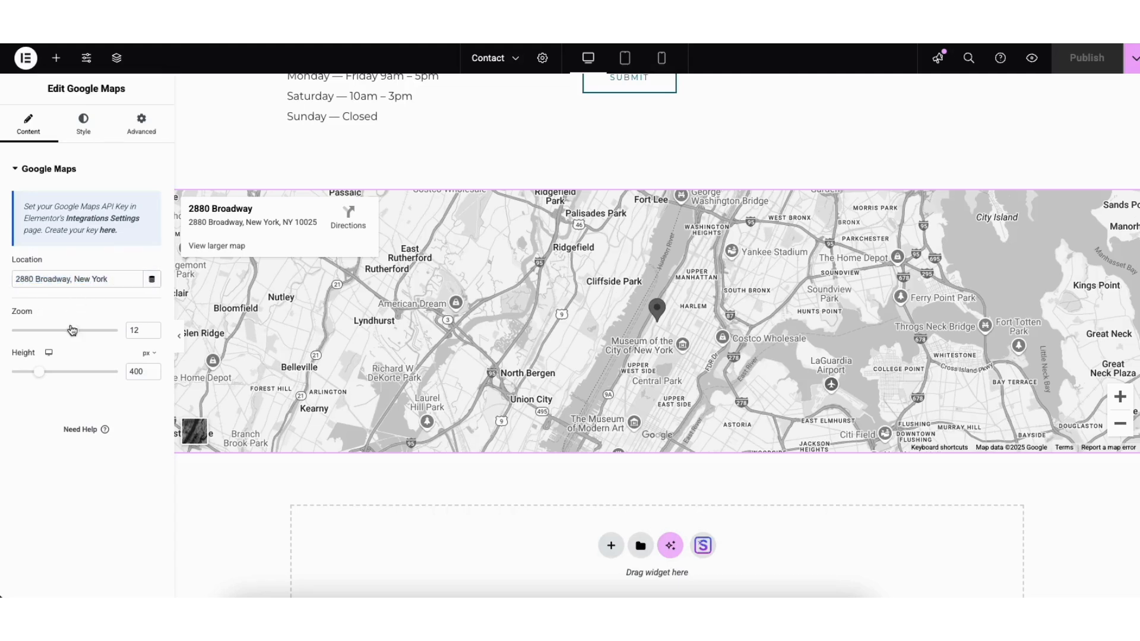
drag(73, 332, 66, 334)
mouse_move(39, 371)
mouse_down()
mouse_move(56, 375)
mouse_move(46, 378)
mouse_up()
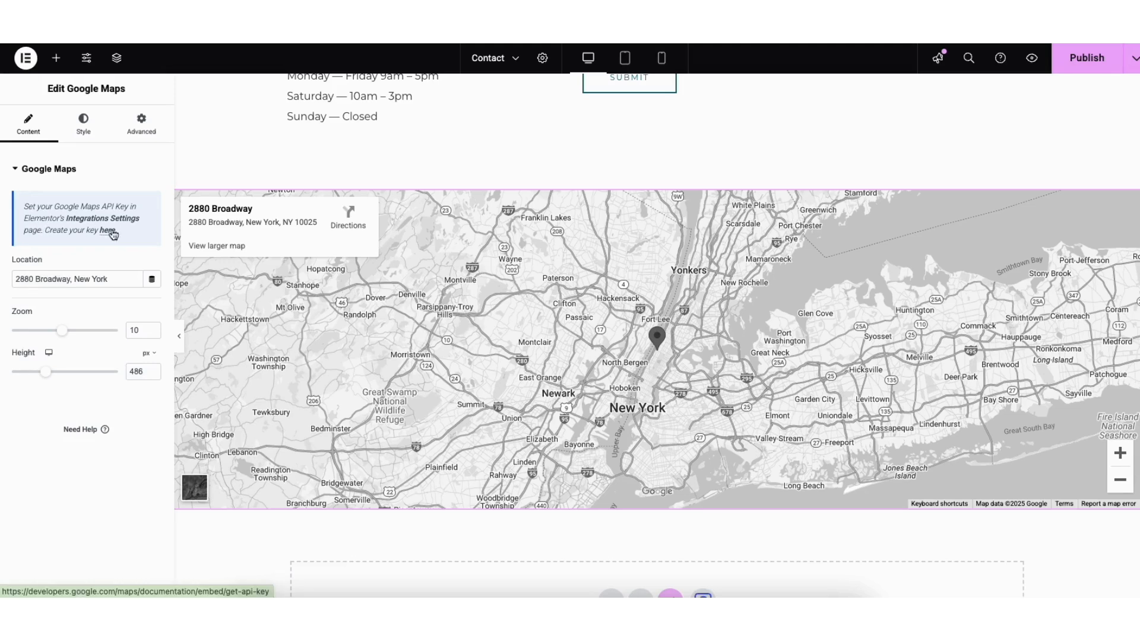
Open the Google Maps Platform guide on API keys and follow it to the Google Cloud Credentials page
click(108, 230)
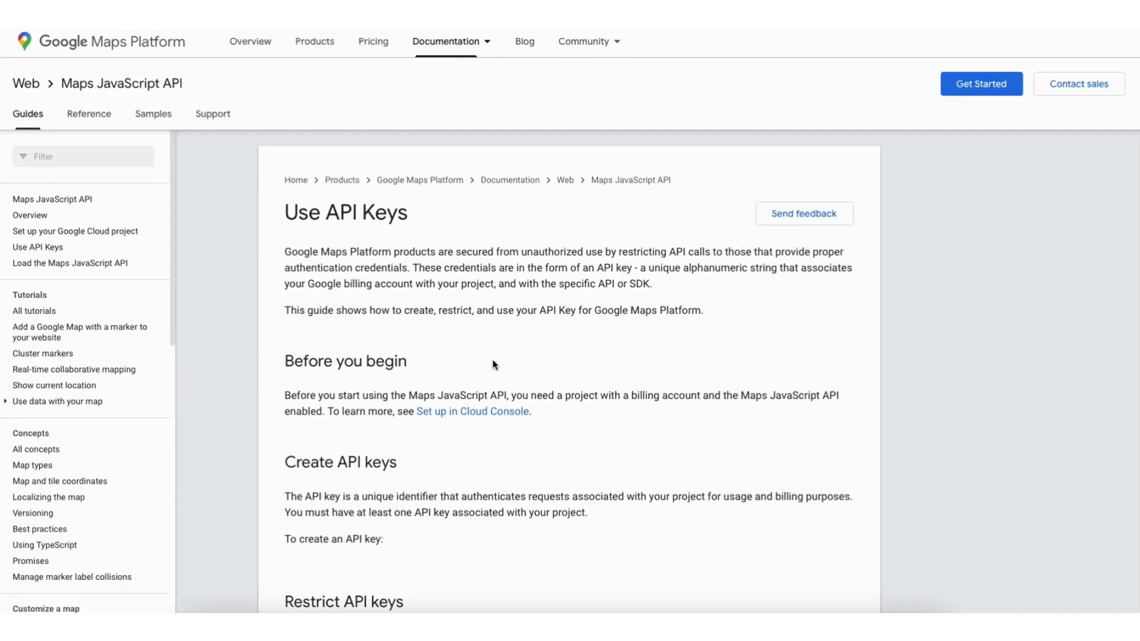
scroll(1005, 200, down, 7)
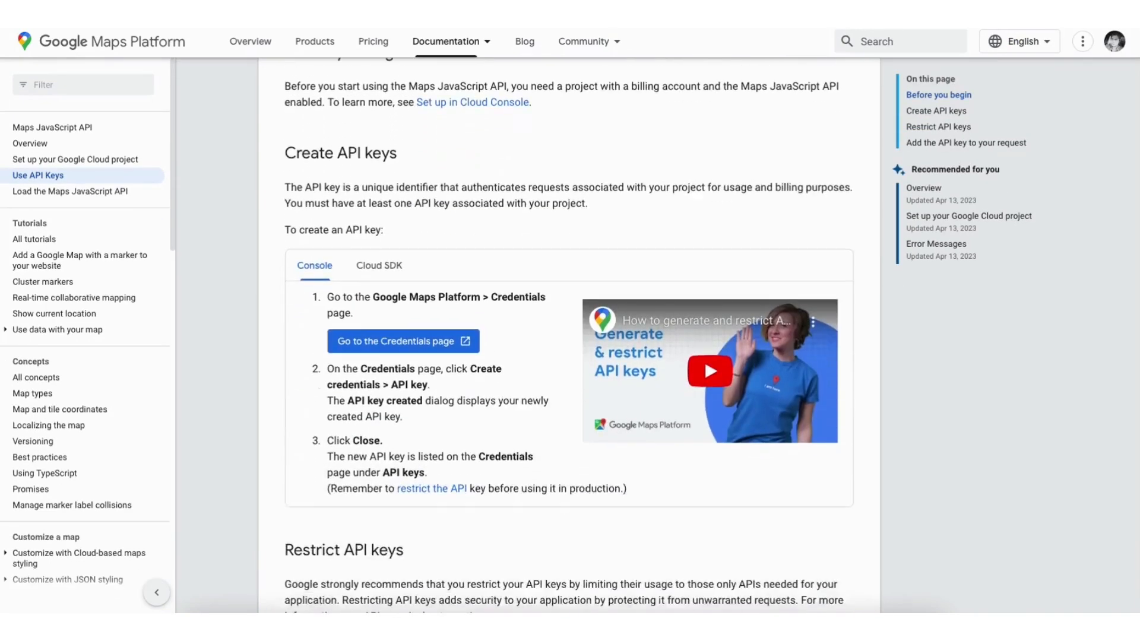
click(377, 243)
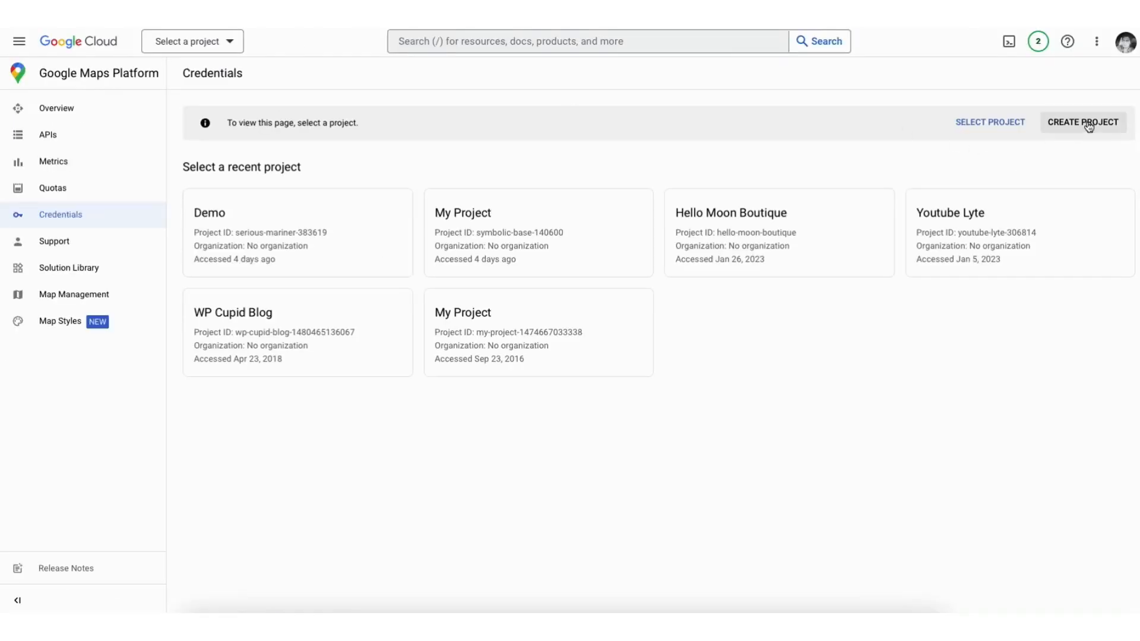
Create a new Google Cloud project named Demo1 with No organization as its location
click(1084, 122)
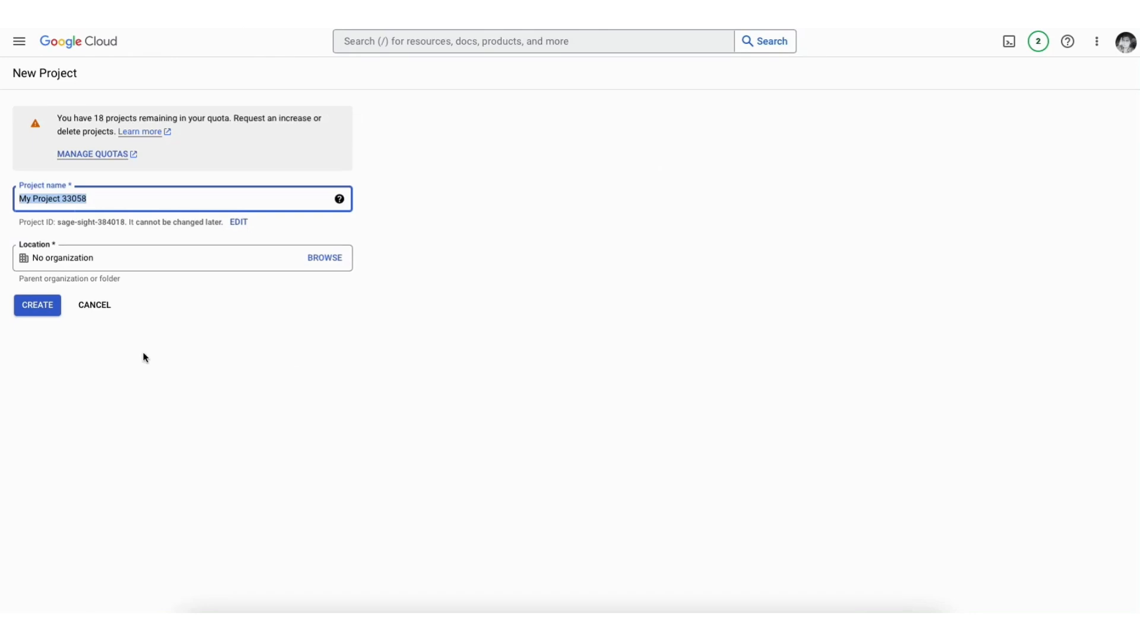
text(Demo1)
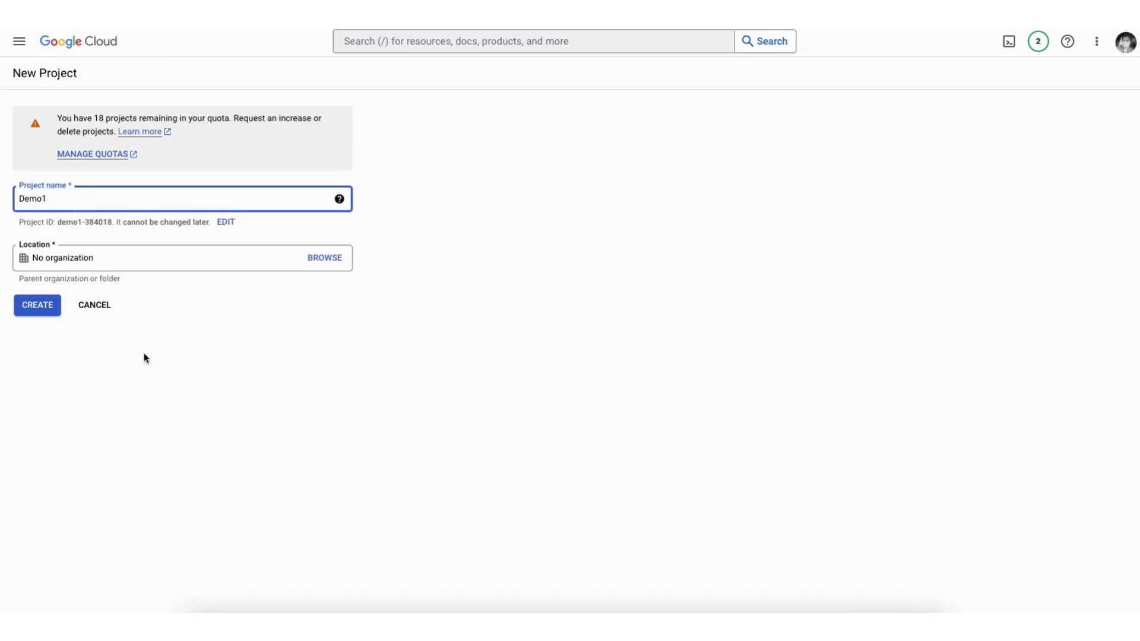
click(139, 260)
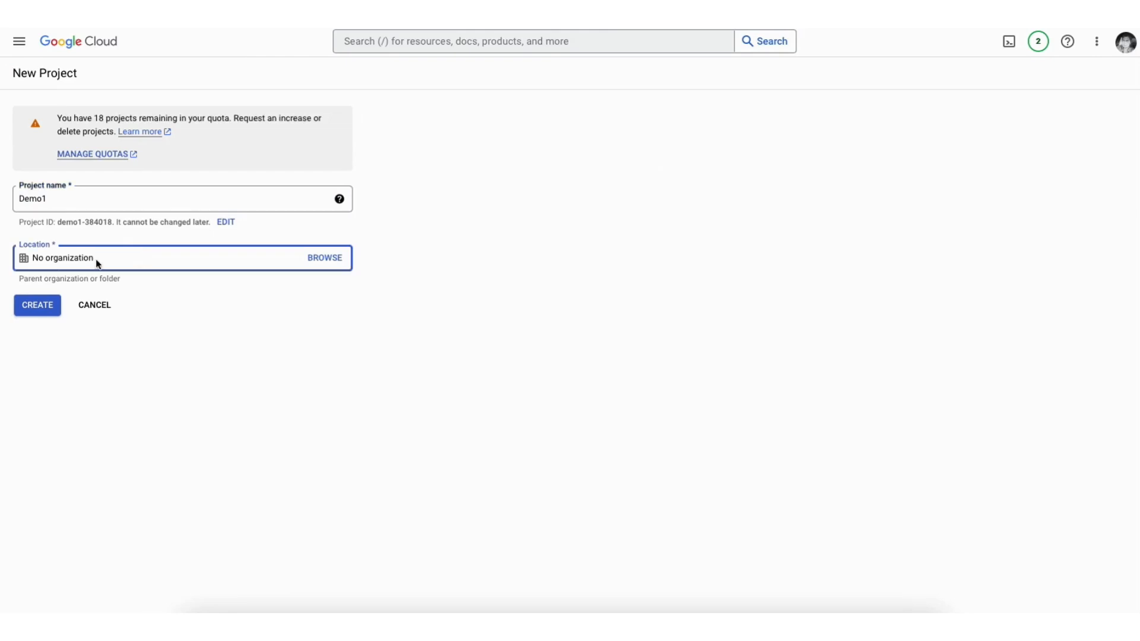
click(40, 310)
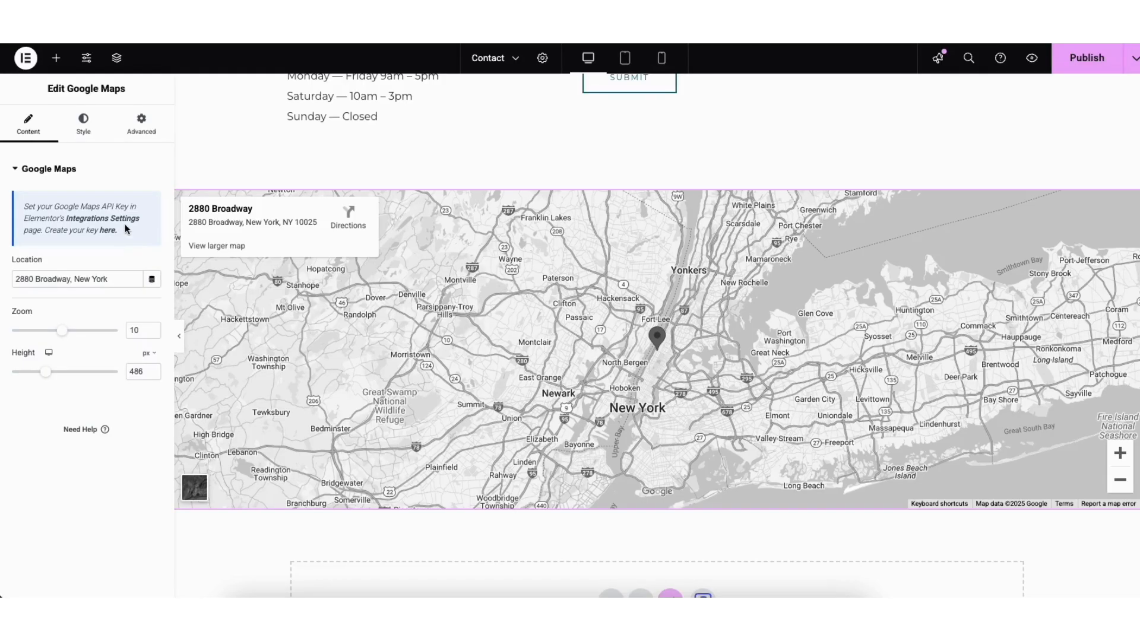
Open Elementor's Integrations Settings page from the Google Maps widget in the Contact page editor
click(119, 223)
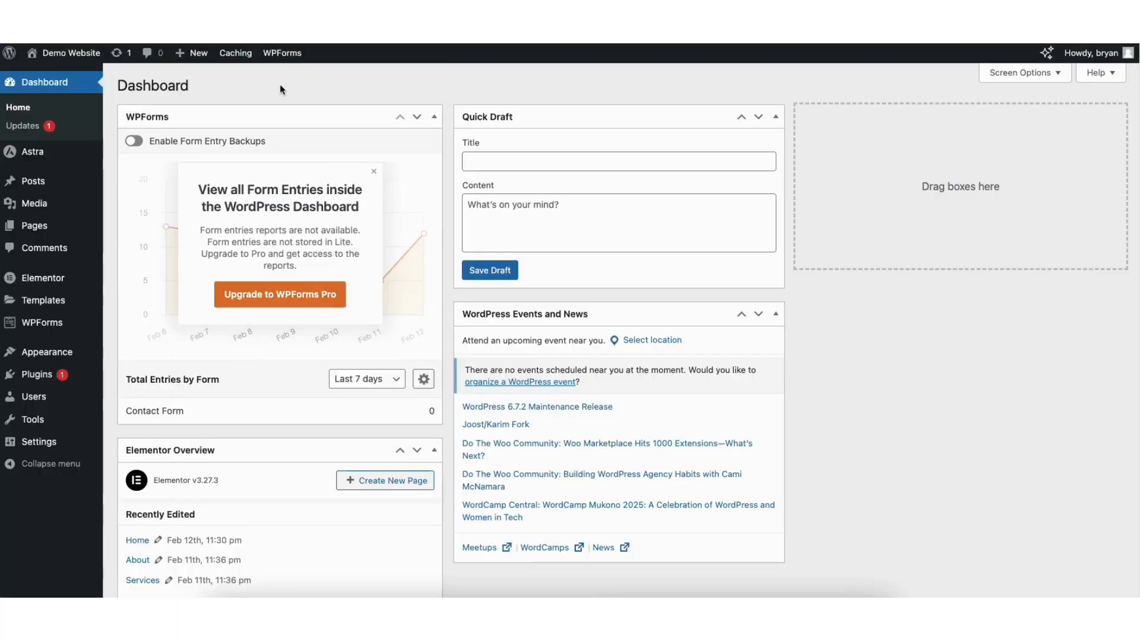
Open the Footer Builder in the WordPress theme customizer
mouse_move(35, 353)
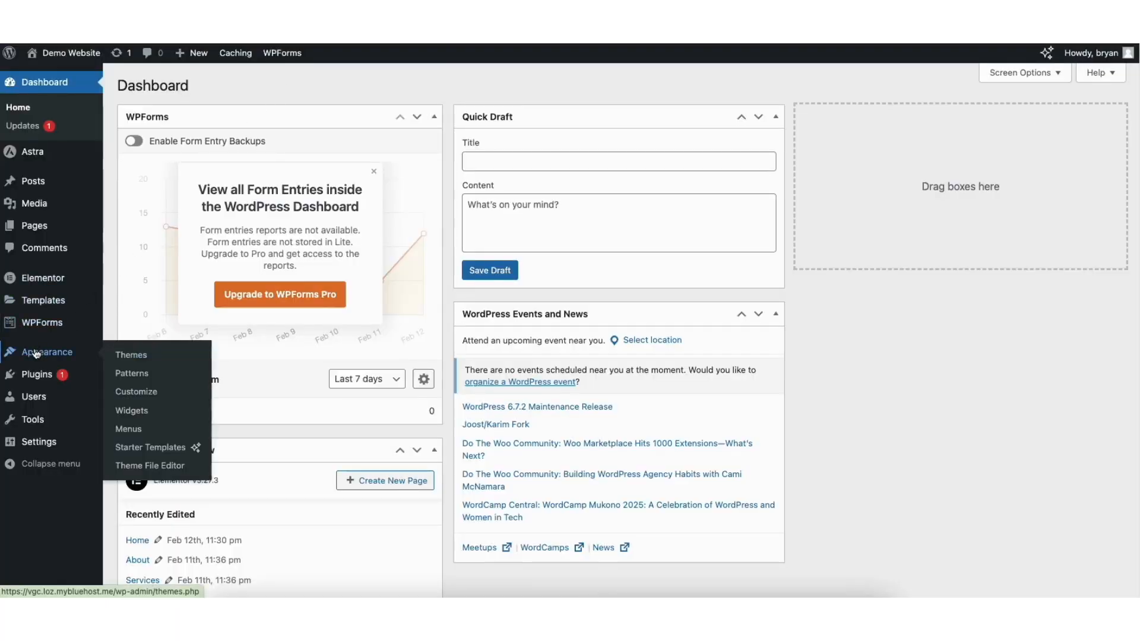
click(147, 395)
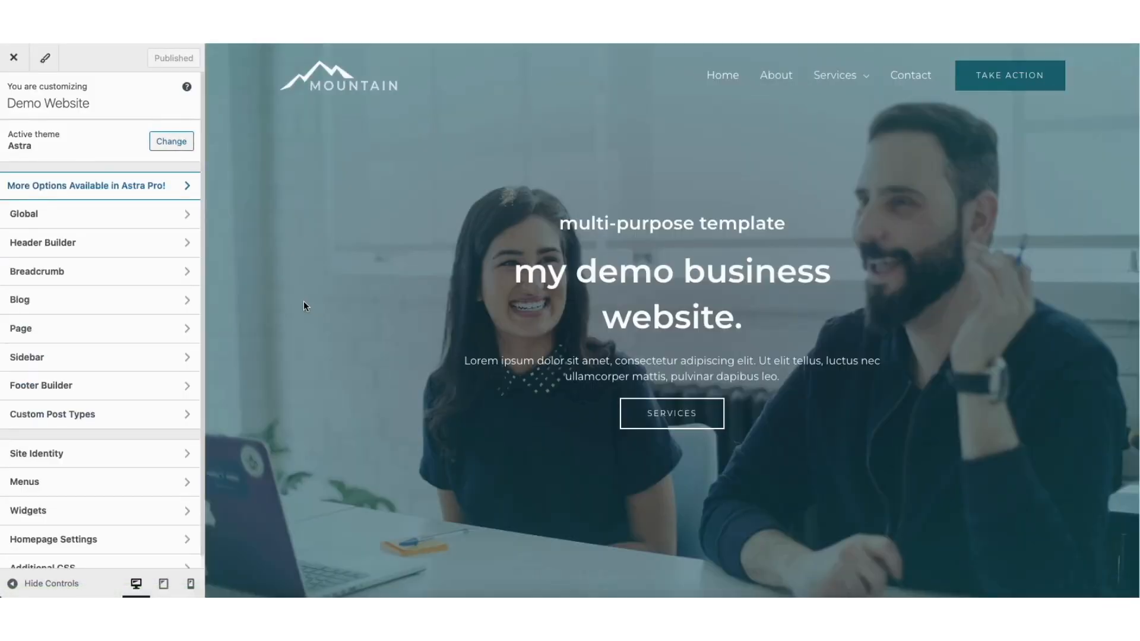
click(74, 391)
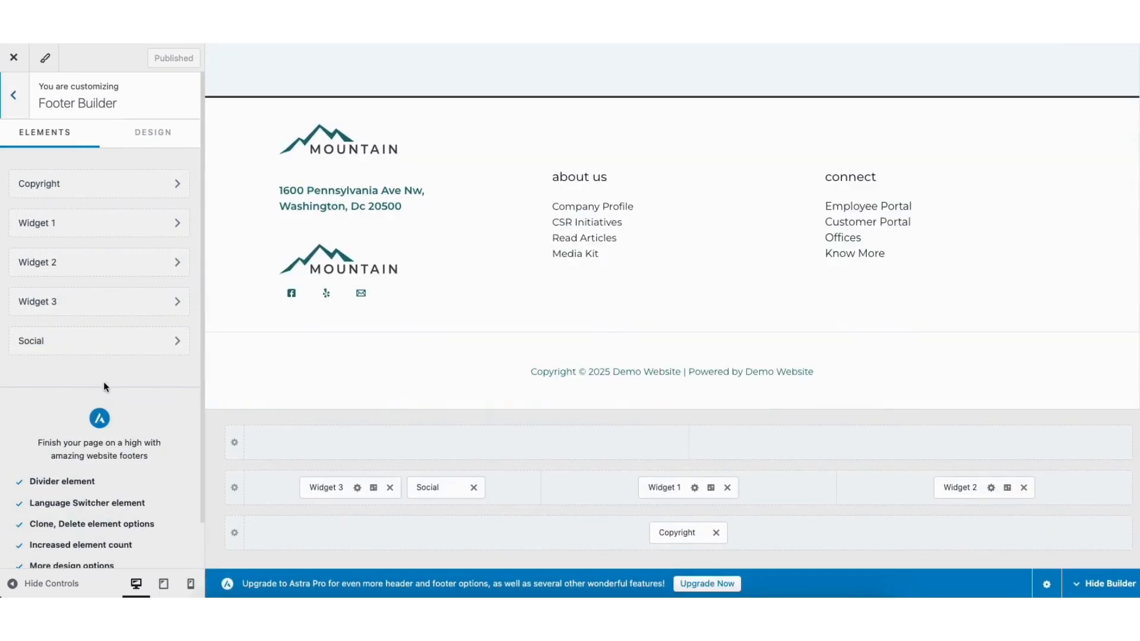
Inspect the footer's address widget, its style settings, the Primary Footer layout and the elements available for the upper footer row
click(287, 191)
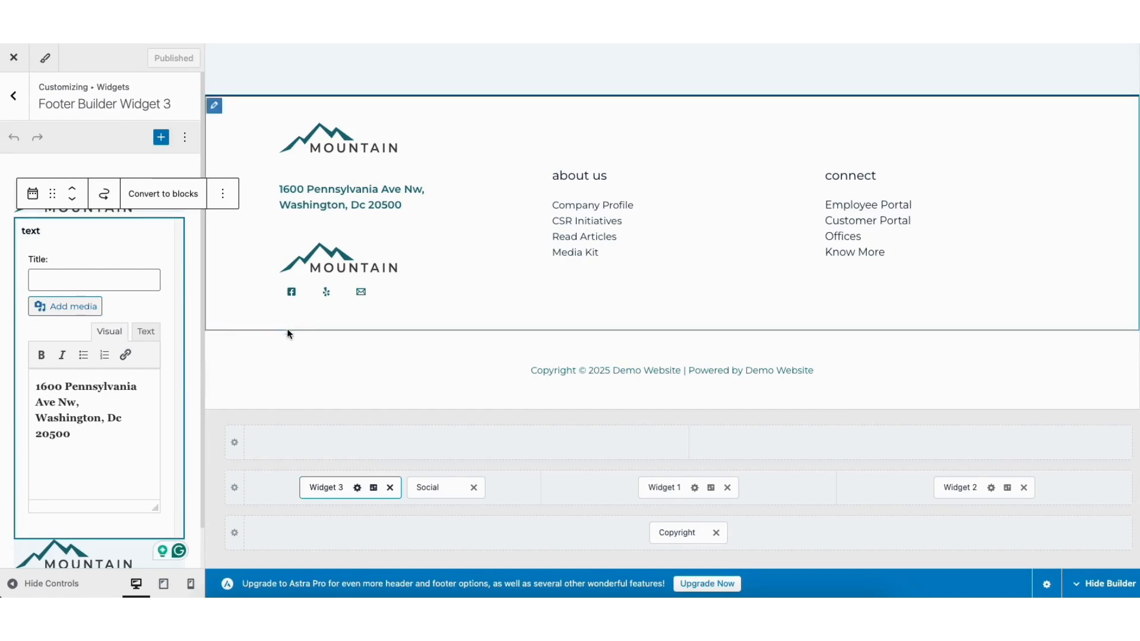
click(373, 491)
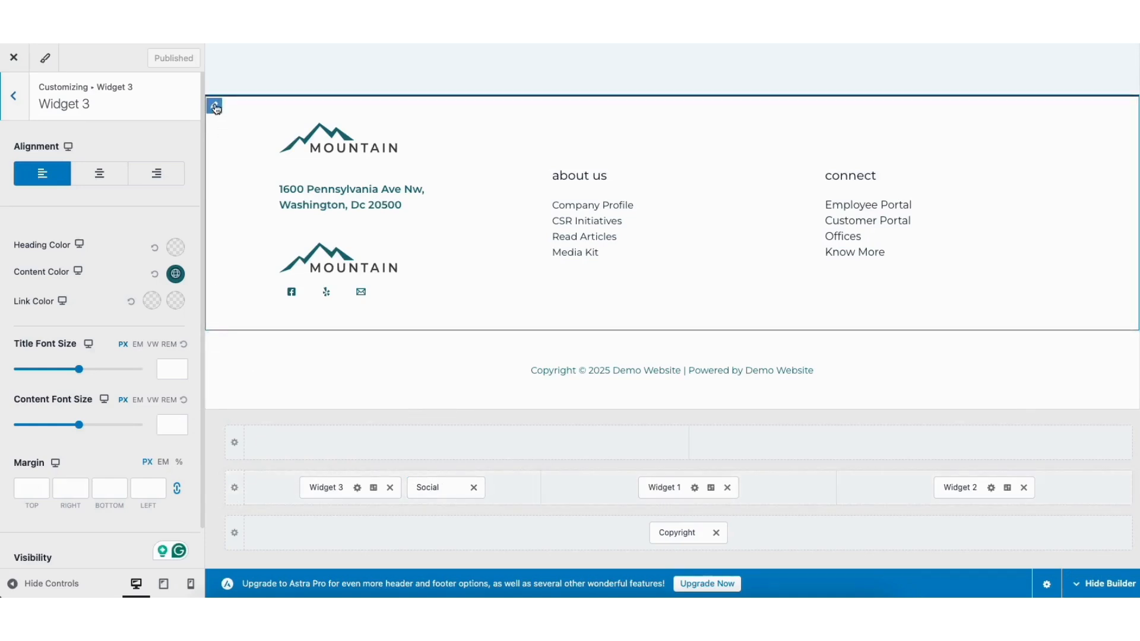
click(215, 107)
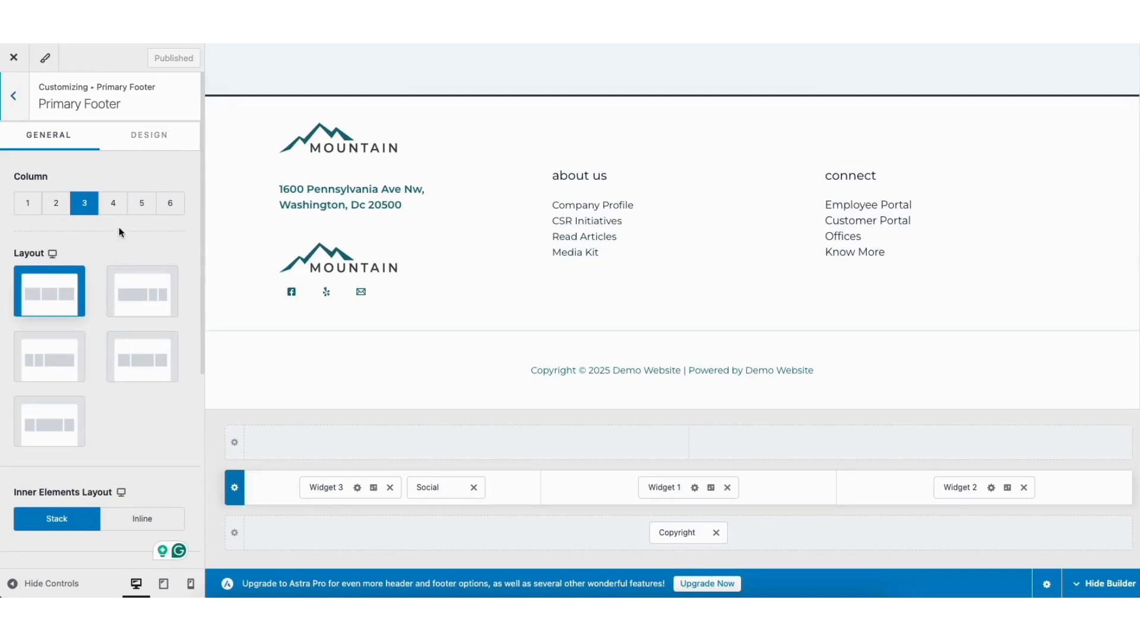
click(466, 445)
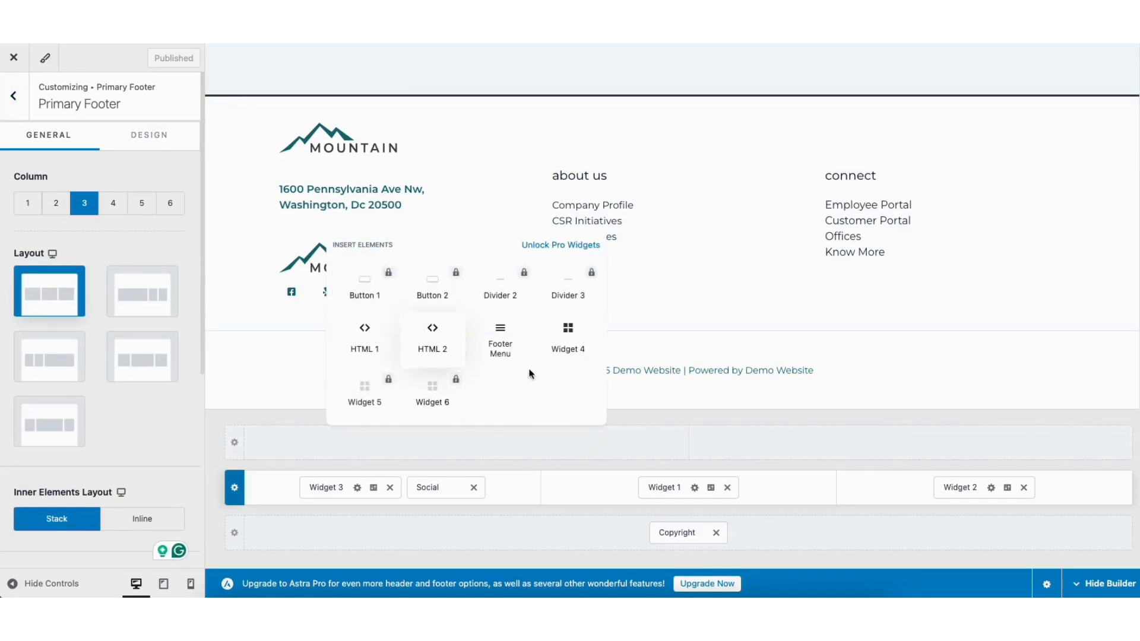
click(1031, 418)
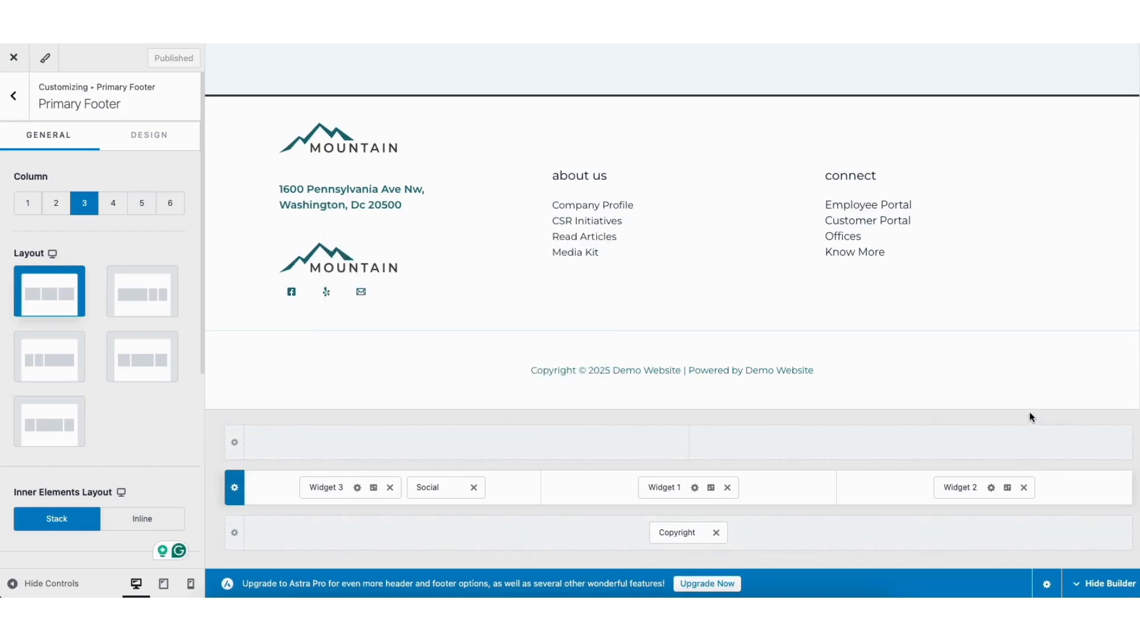
Remove the Take Action button from the site header
scroll(672, 226, up, 20)
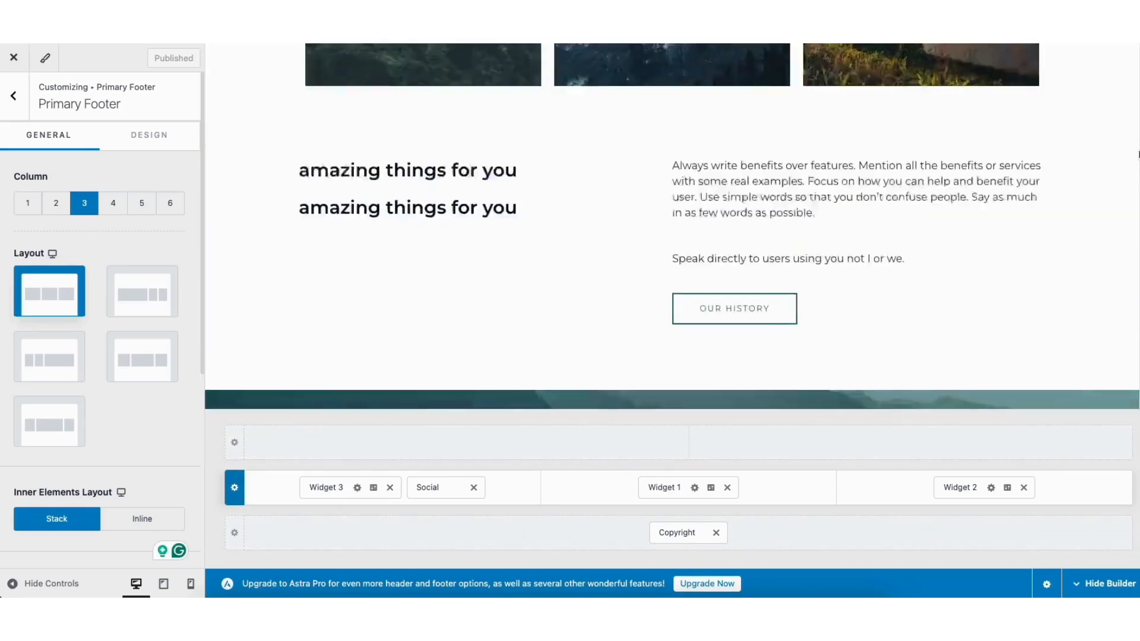
mouse_move(971, 71)
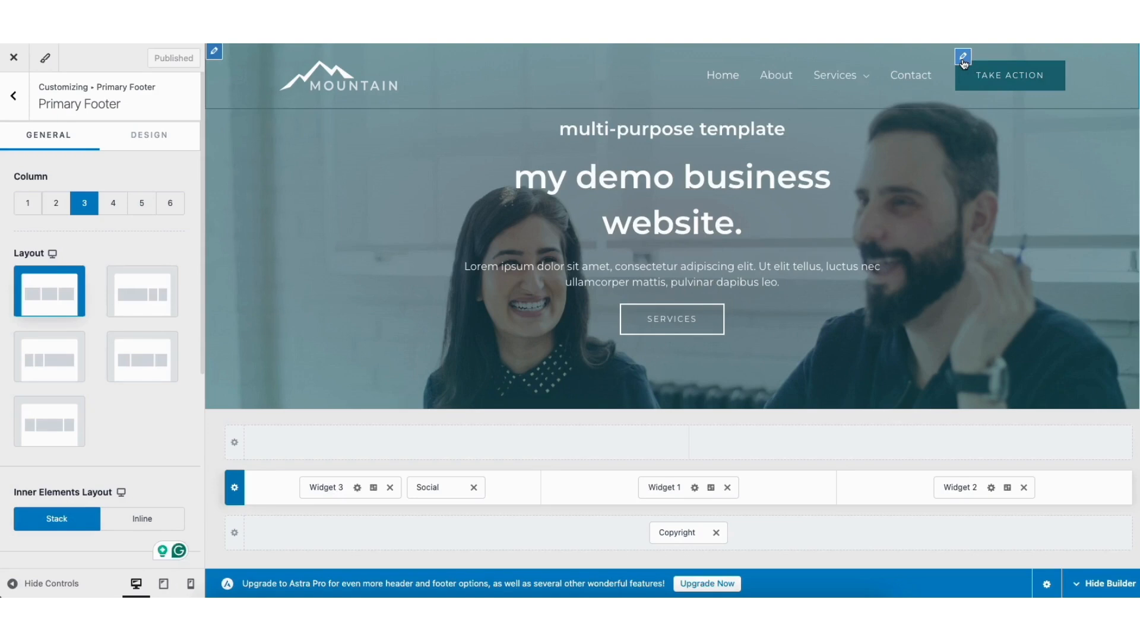
click(964, 61)
drag(20, 203, 93, 203)
click(101, 245)
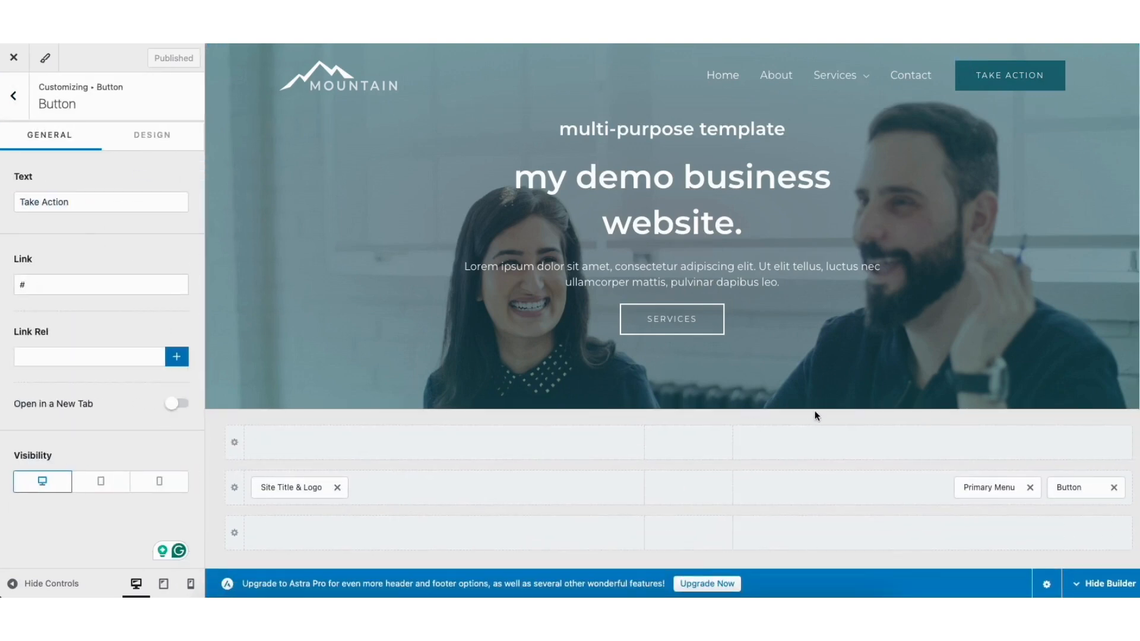
click(1114, 488)
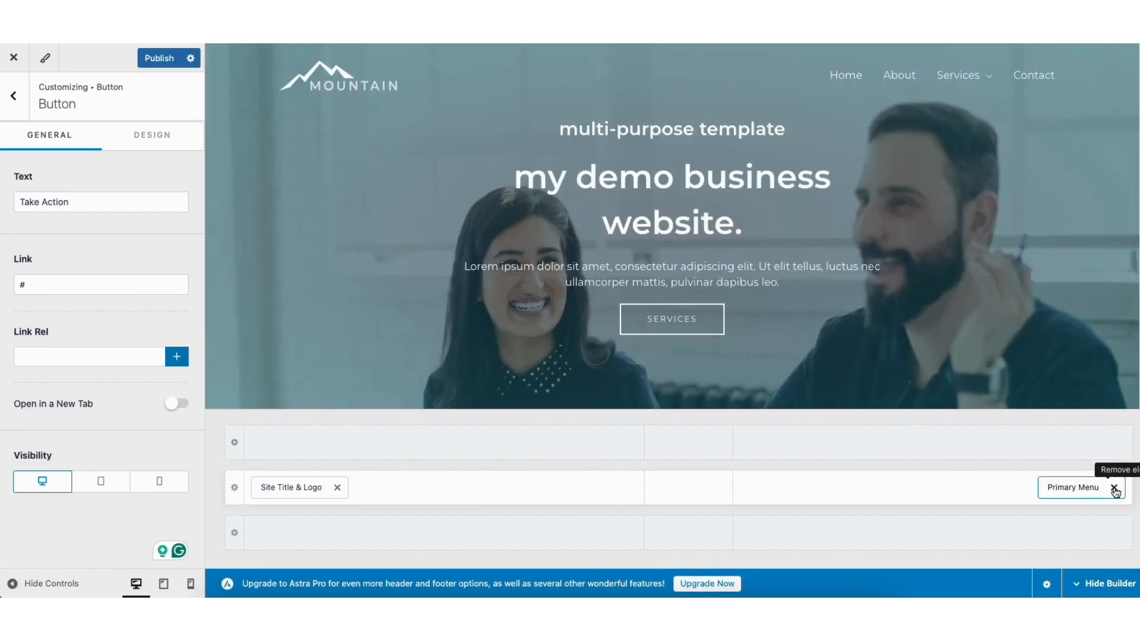
drag(1063, 491, 1032, 502)
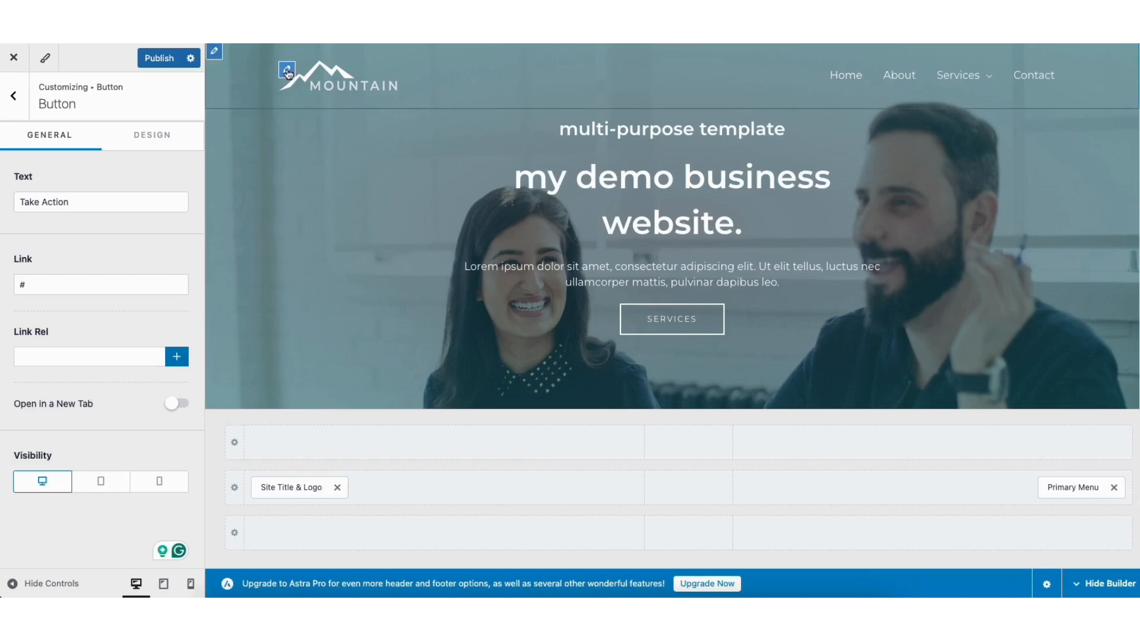
Examine the general and design settings of the header logo
click(287, 71)
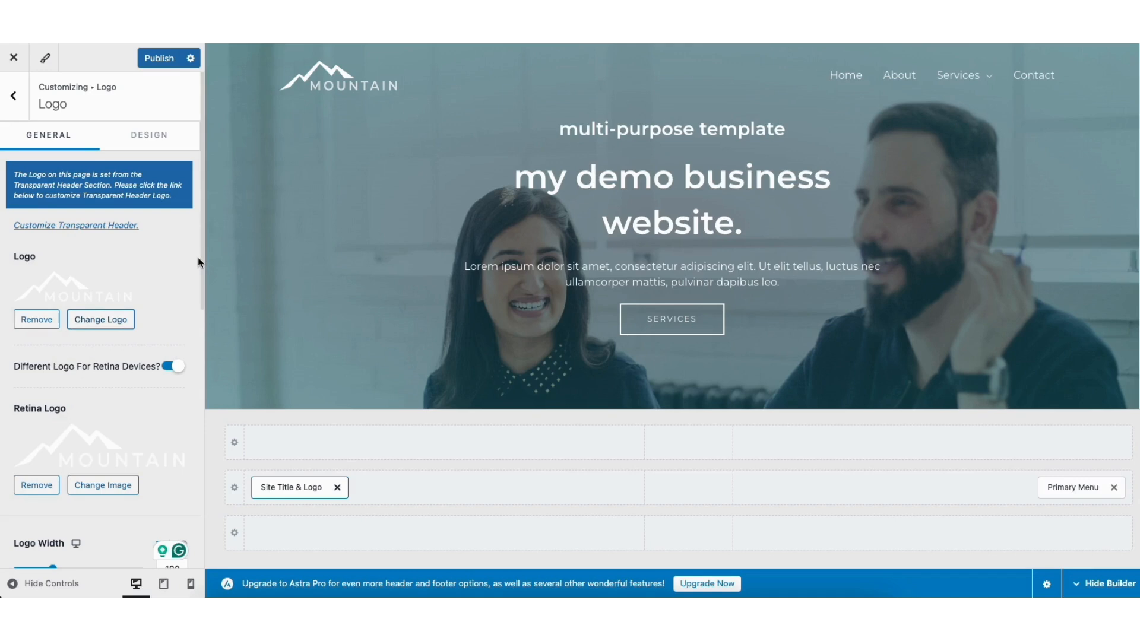
click(144, 145)
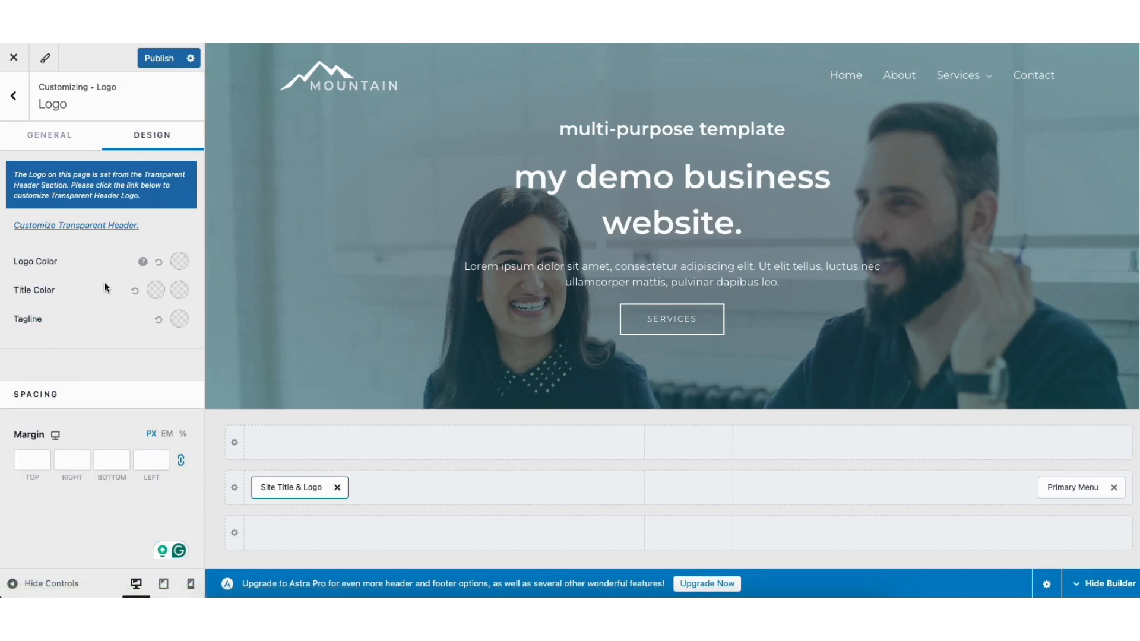
click(14, 97)
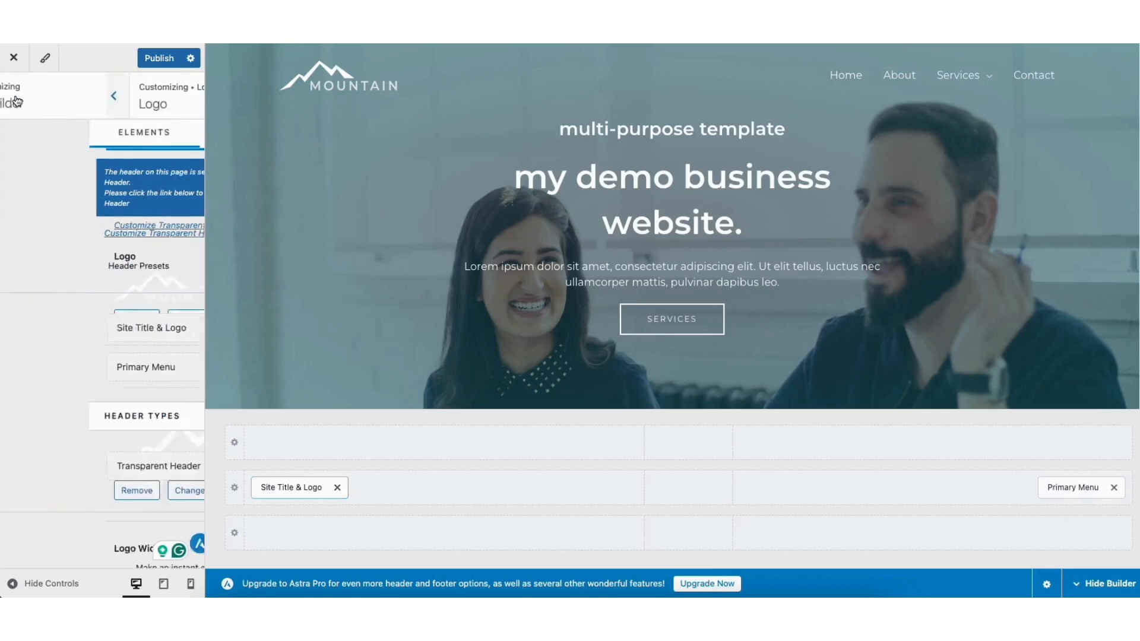
click(15, 98)
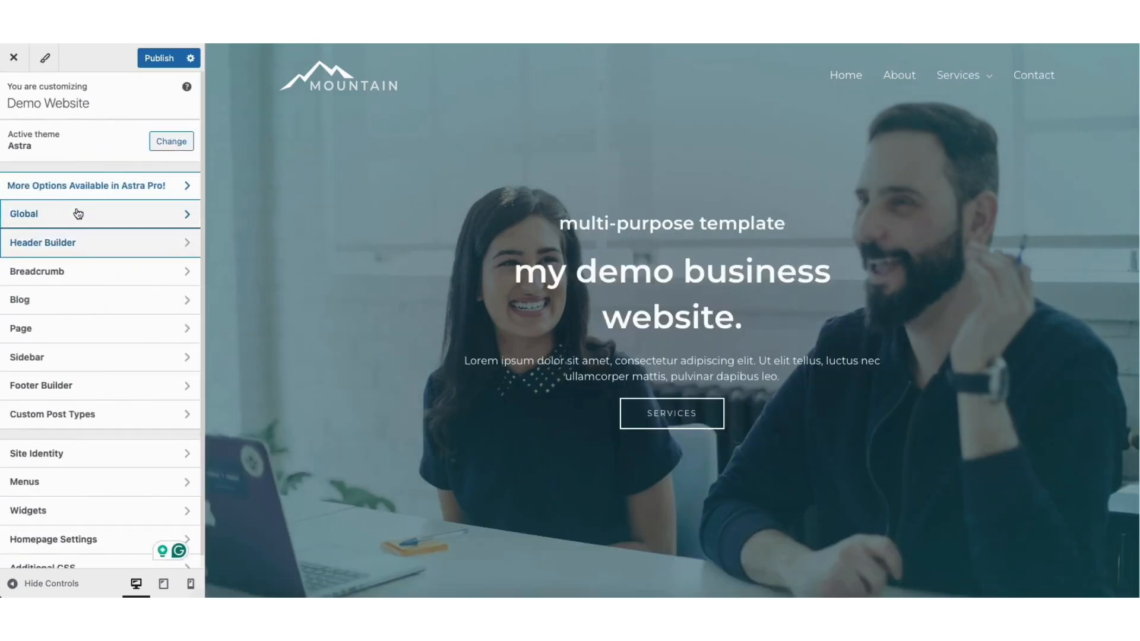
Open the Site Title & Logo settings from Site Identity and review the logo width, site title and tagline options
click(71, 444)
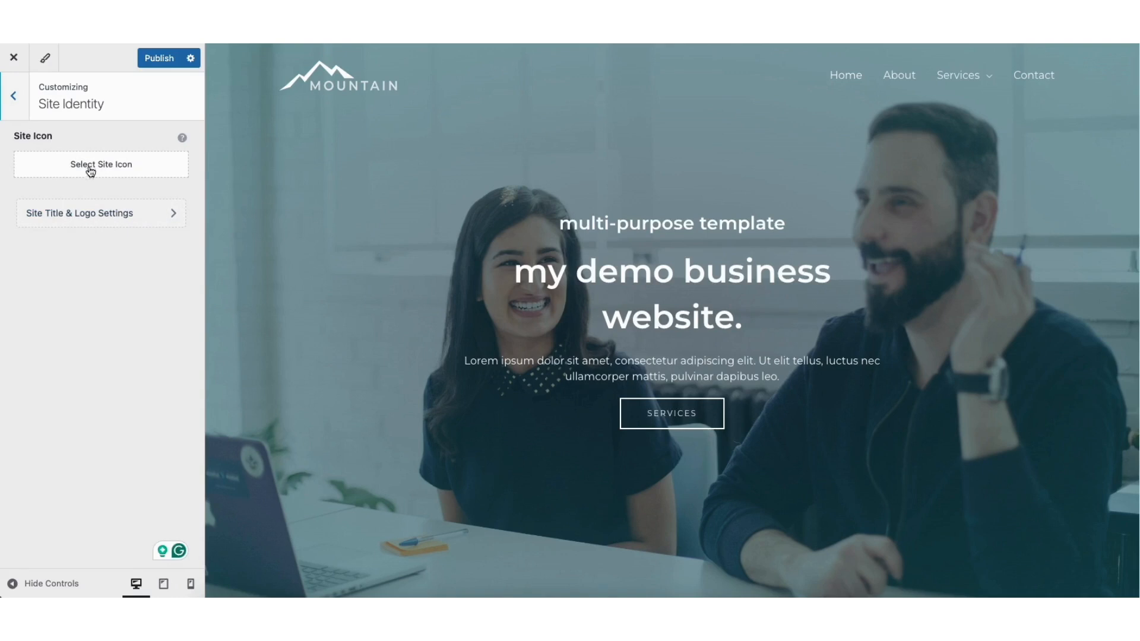
click(84, 217)
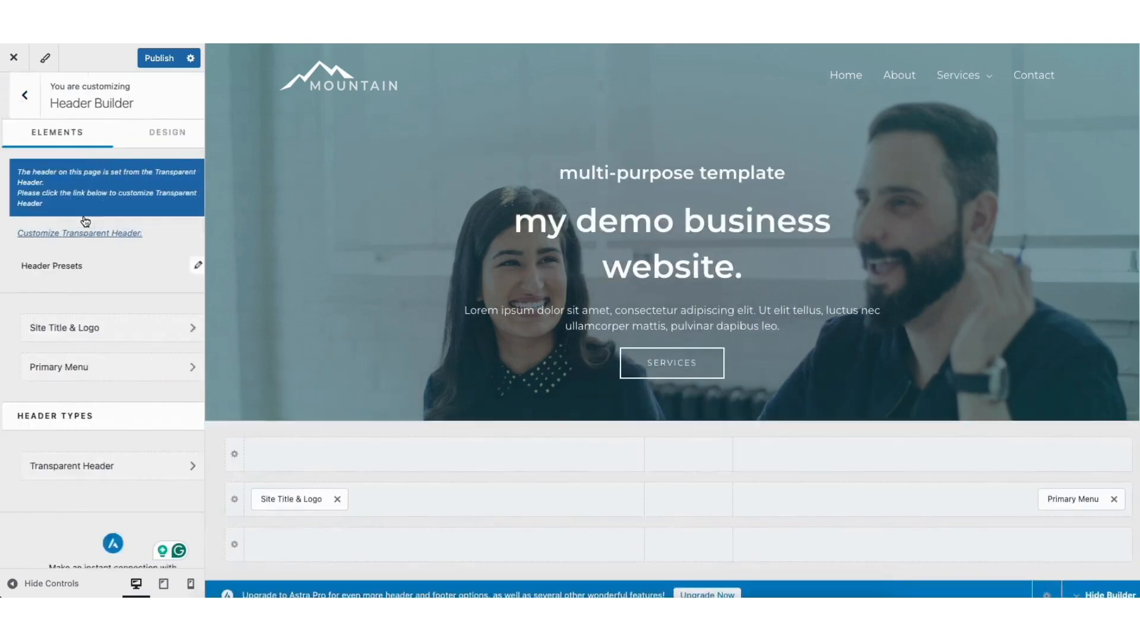
drag(201, 248, 200, 440)
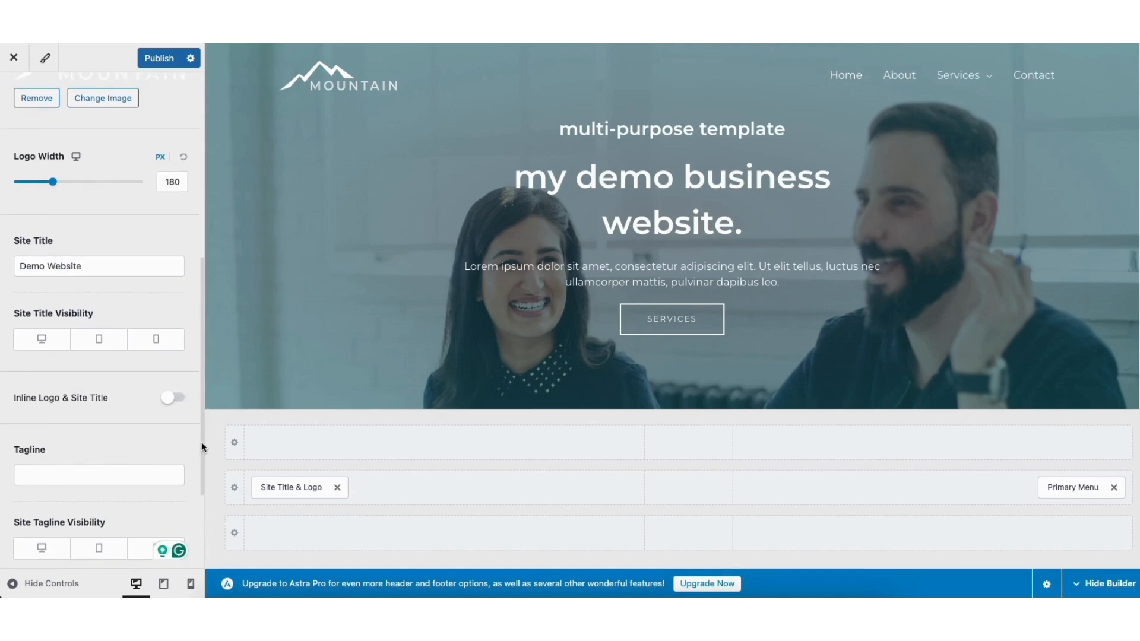
drag(202, 442, 216, 265)
click(15, 91)
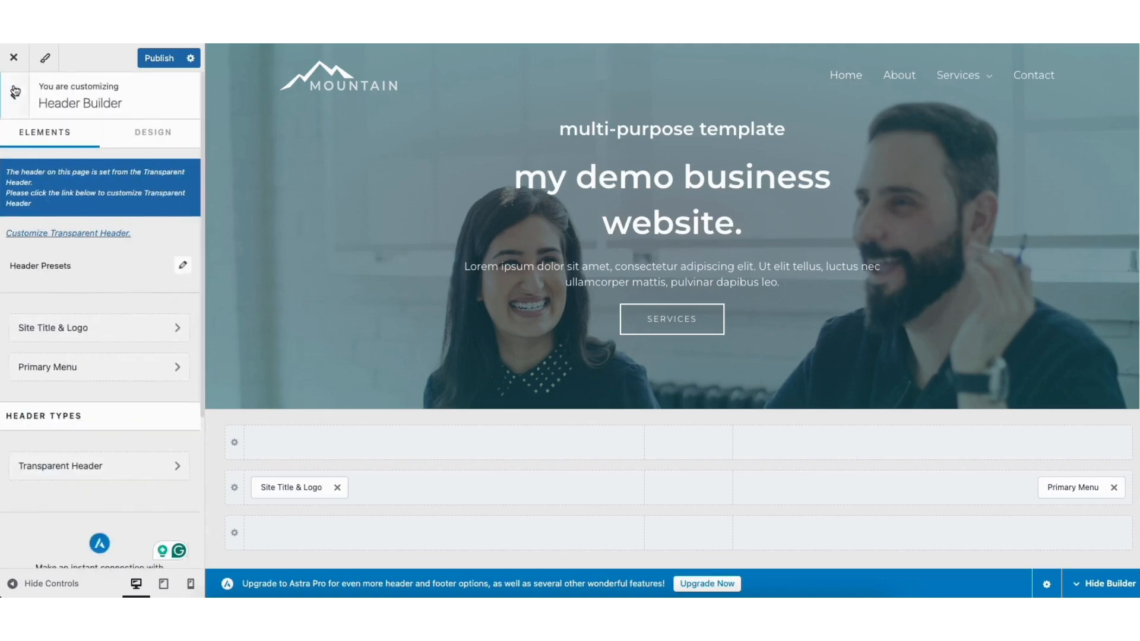
click(15, 92)
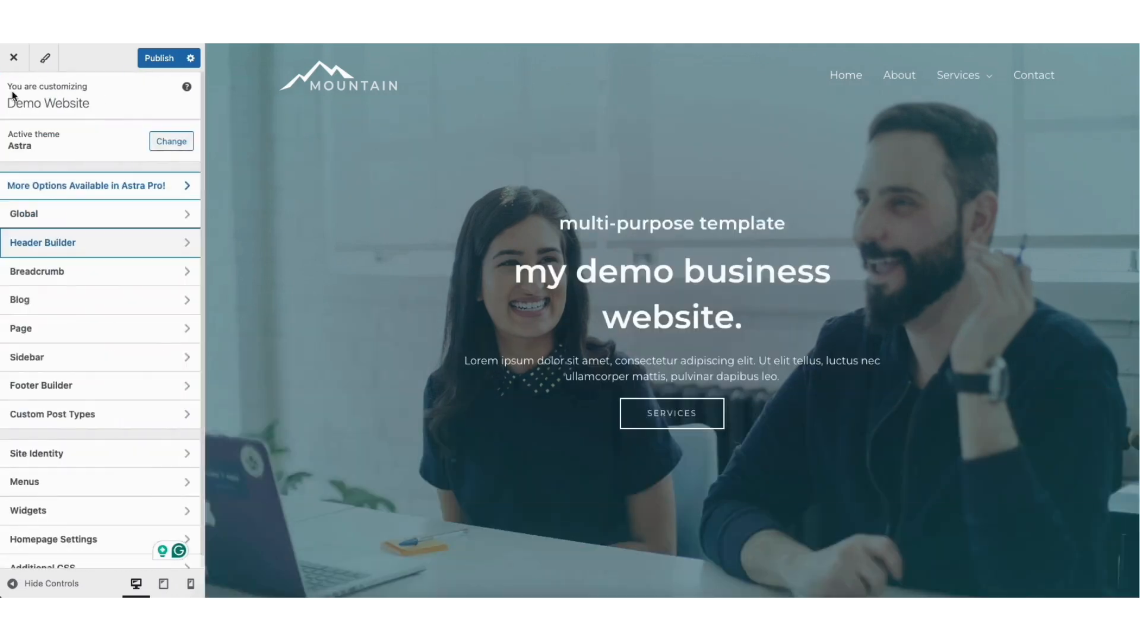
Review the theme's global typography presets and colour palette settings
click(57, 219)
click(69, 139)
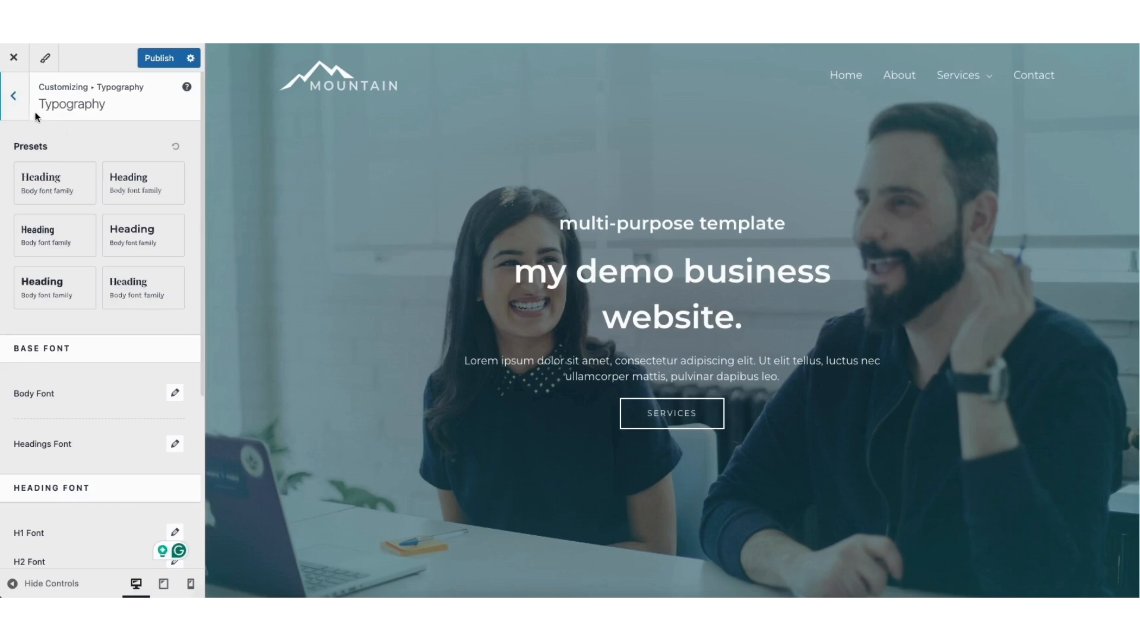
click(14, 98)
click(49, 162)
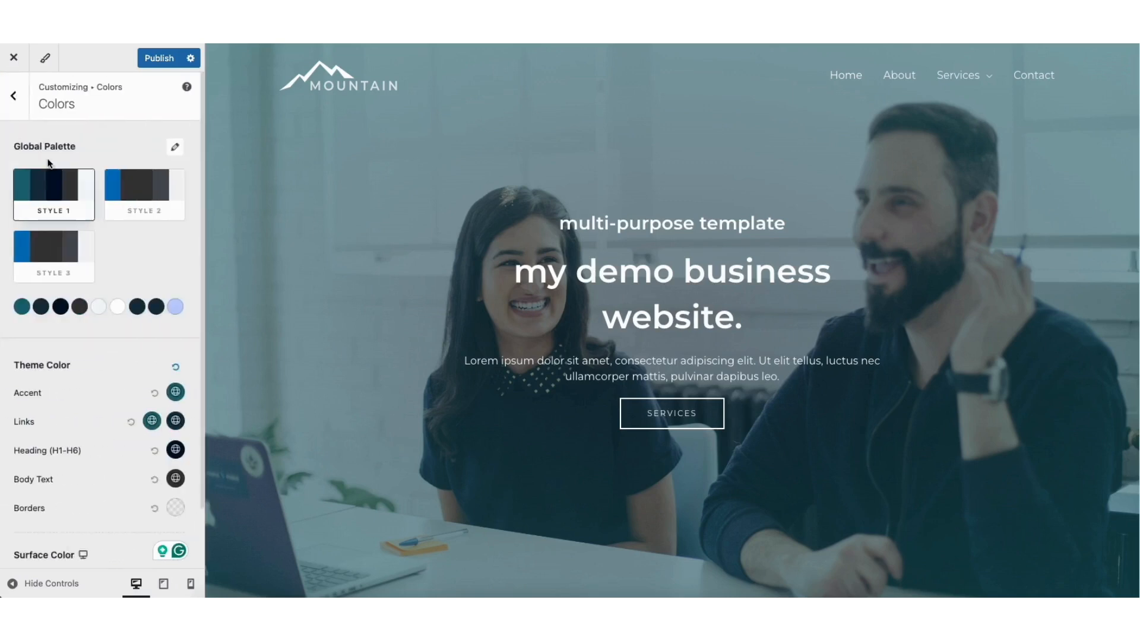
click(13, 96)
click(52, 216)
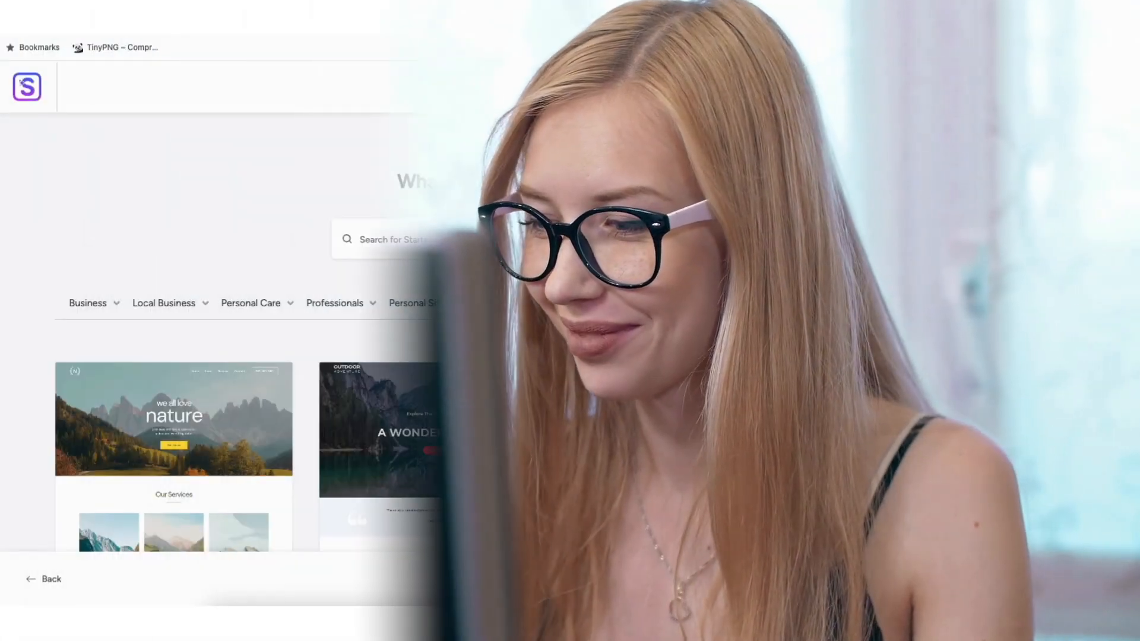
scroll(570, 416, down, 5)
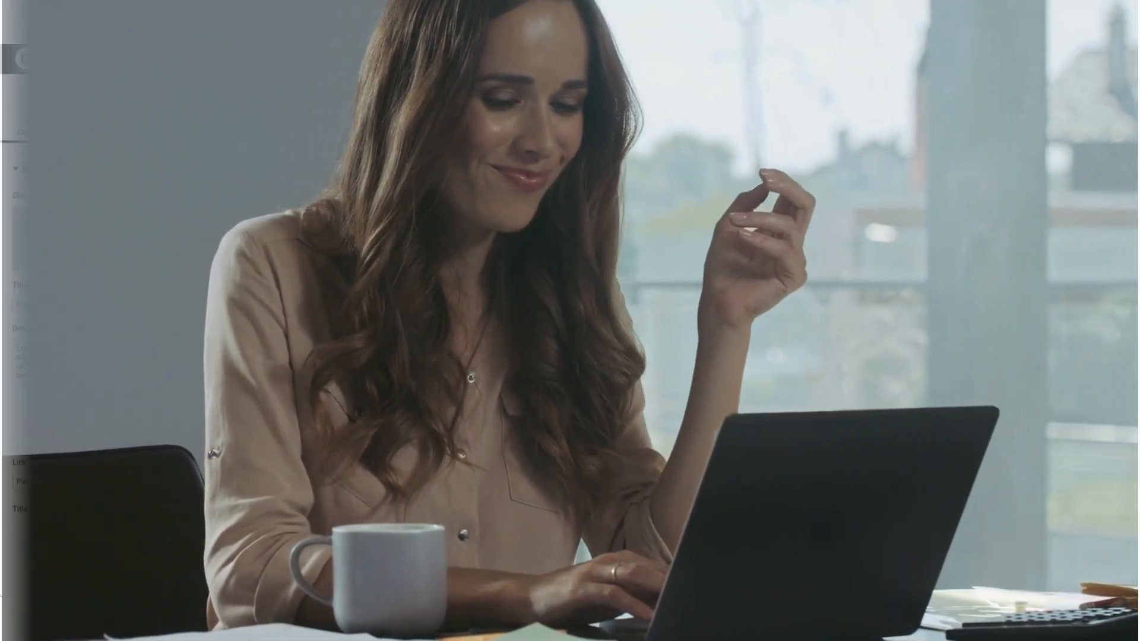
text(demo business w)
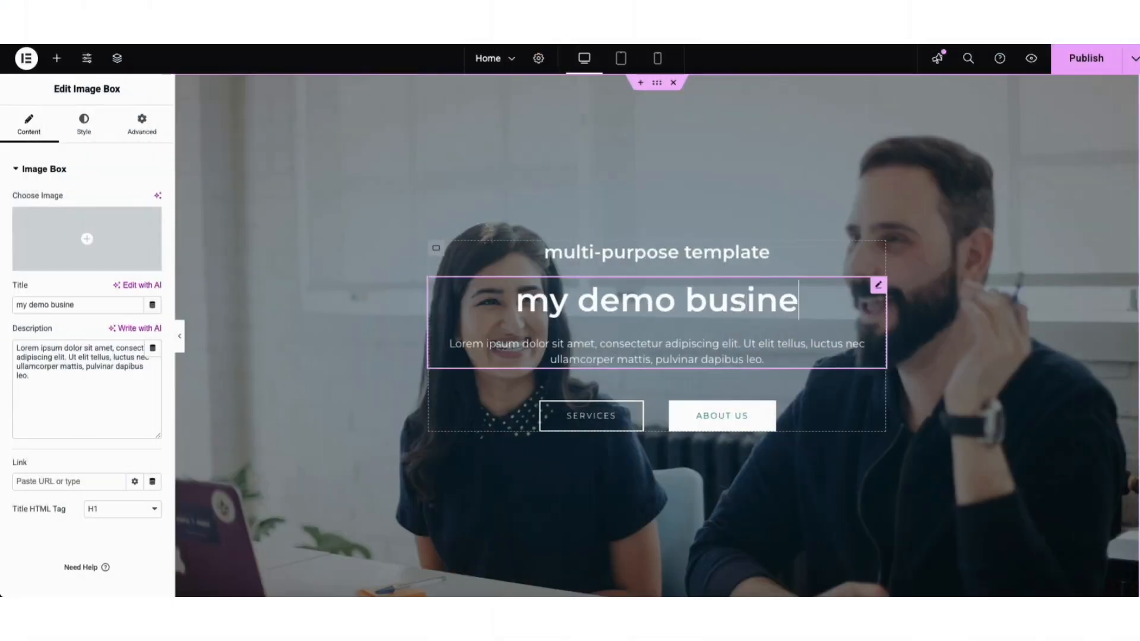
text(ebs)
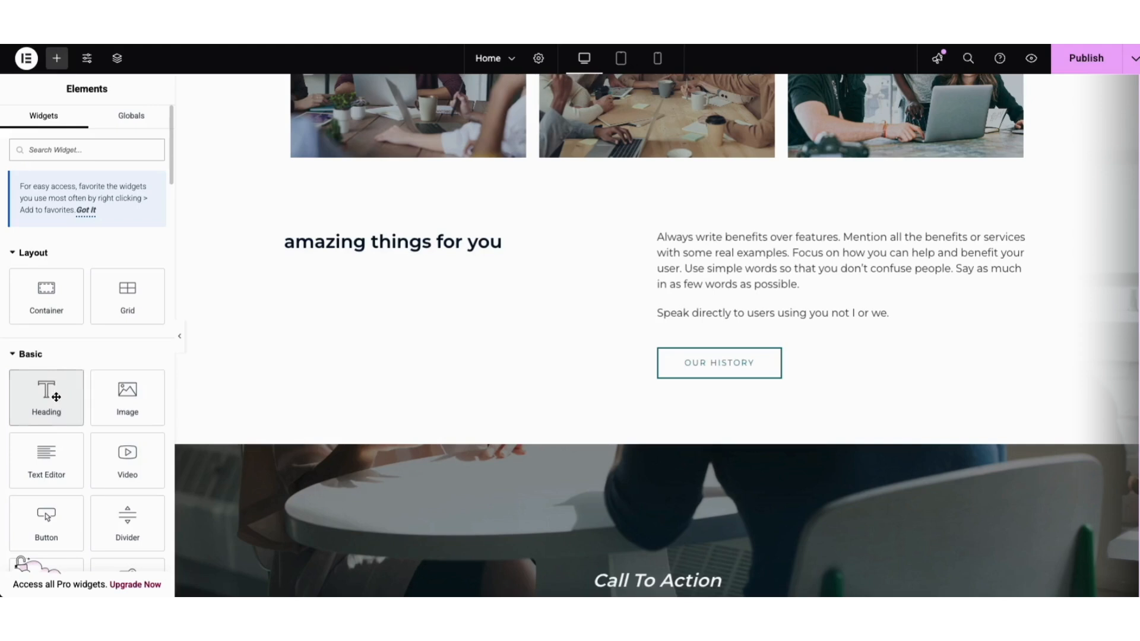
drag(46, 397, 668, 237)
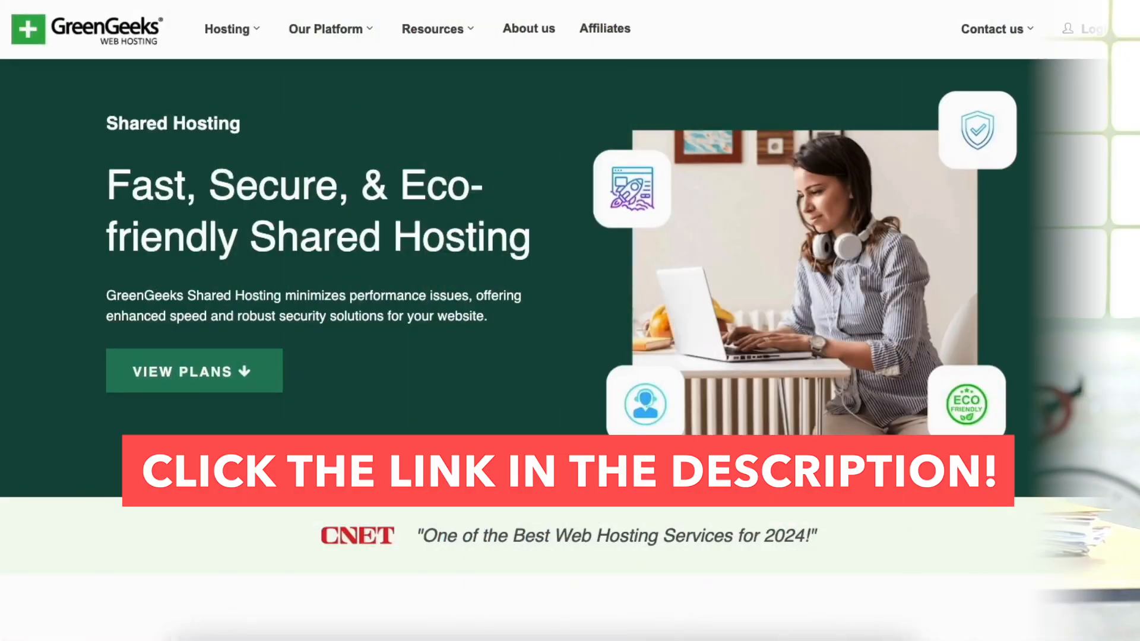
scroll(570, 321, down, 15)
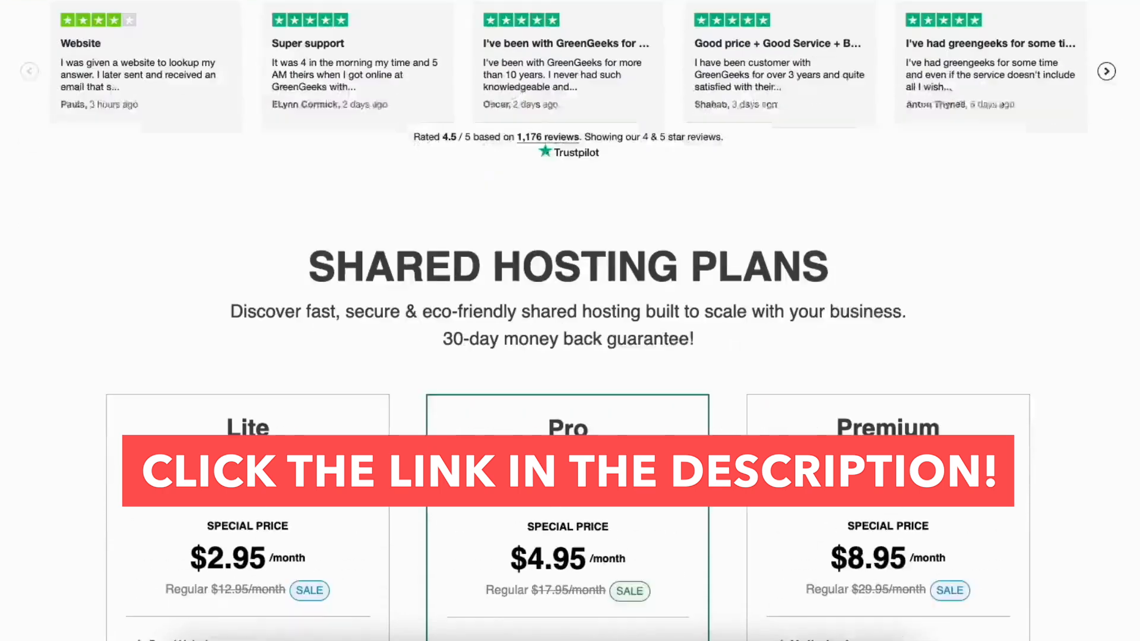
scroll(570, 321, down, 20)
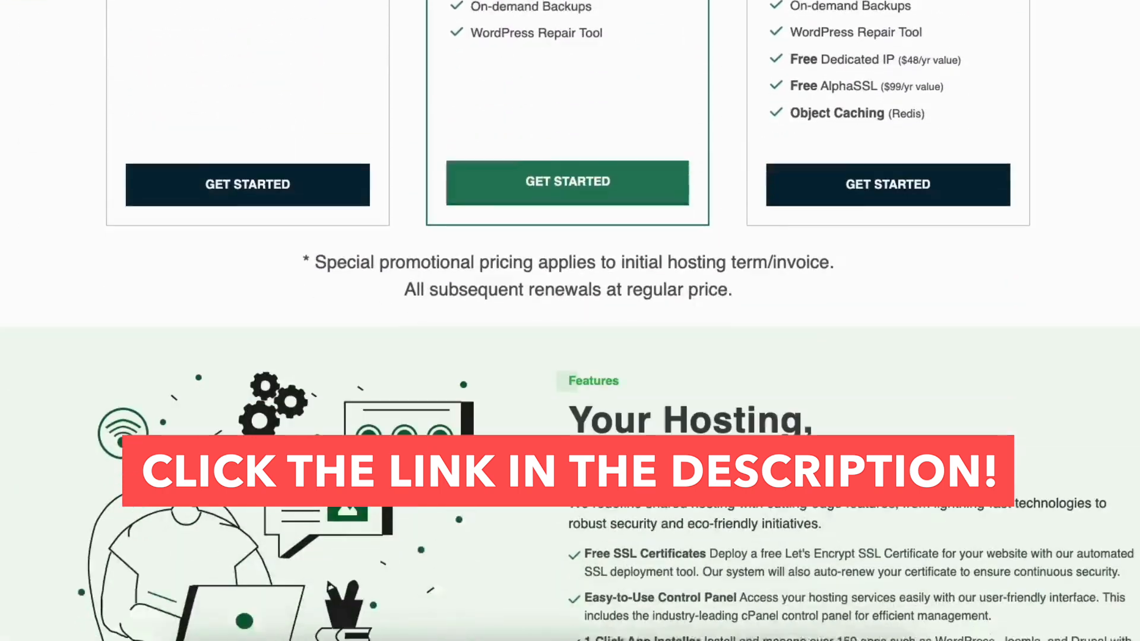
scroll(570, 321, down, 20)
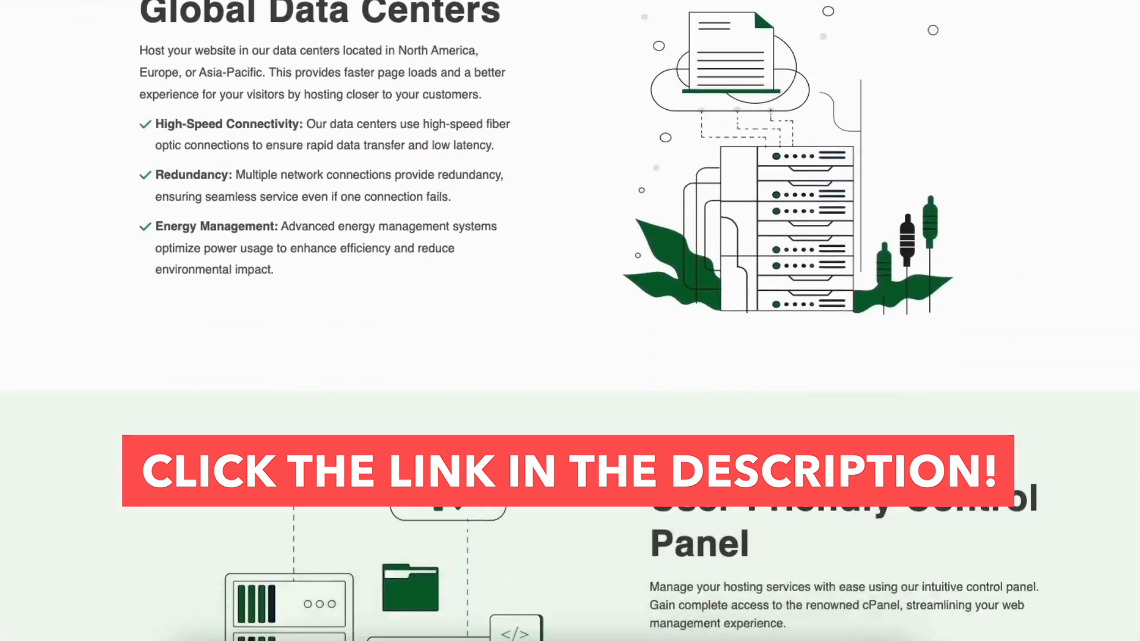
scroll(570, 321, down, 4)
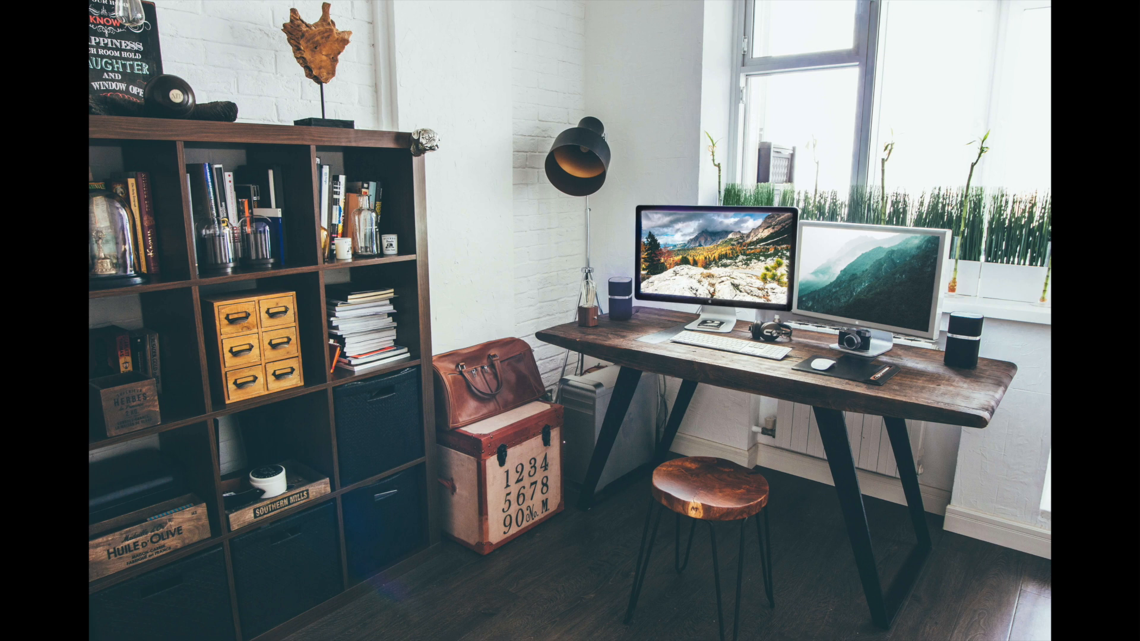